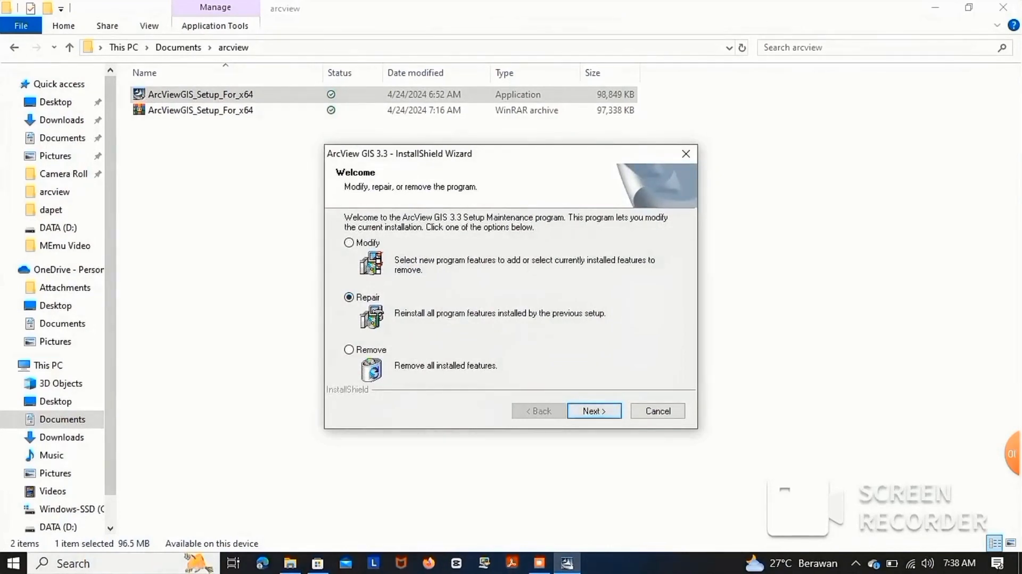
Repair the existing ArcView GIS 3.3 installation through the setup wizard
{"action": "left_click", "coordinate": [595, 410]}
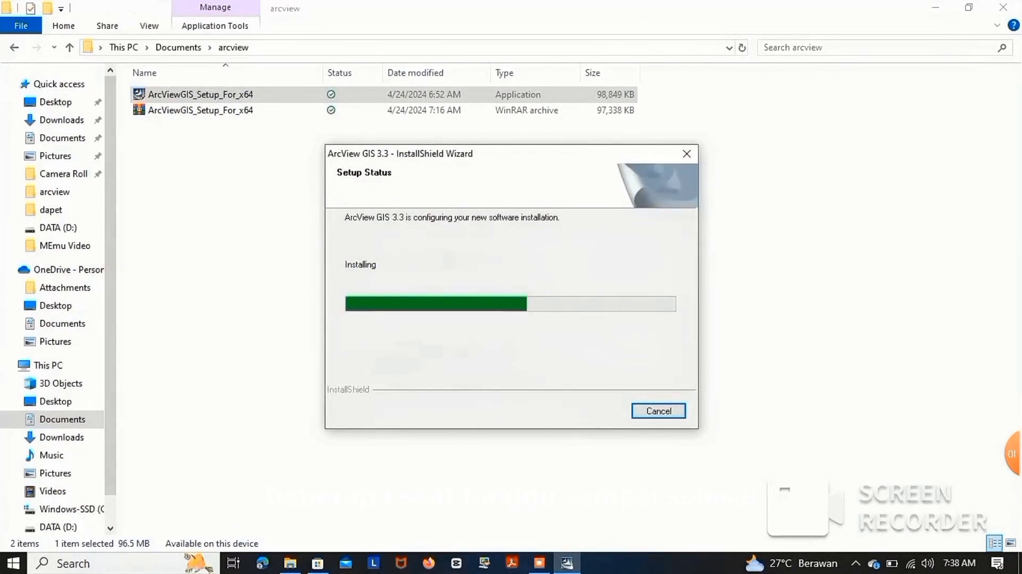
{"action": "left_click", "coordinate": [595, 411]}
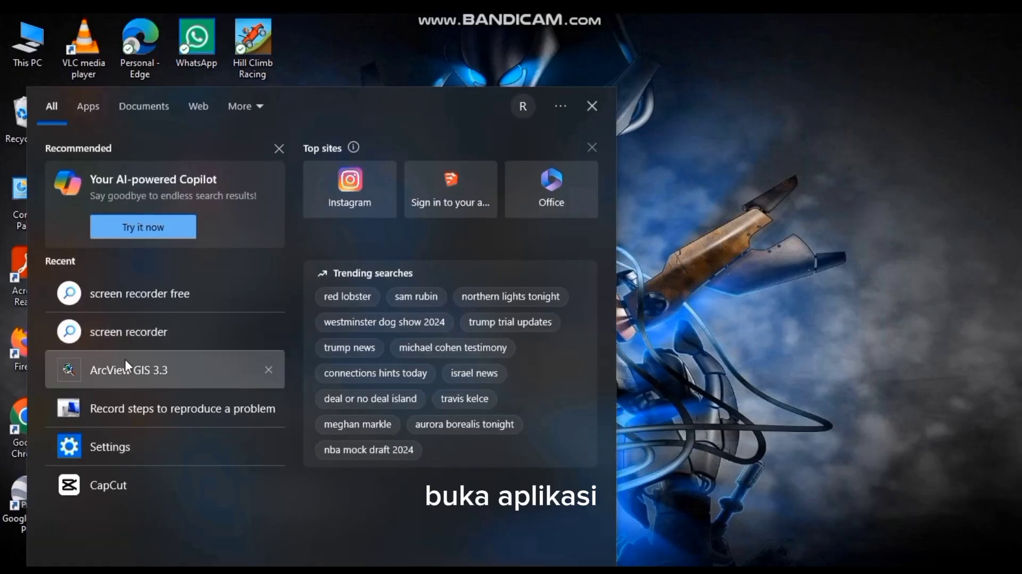
Launch ArcView GIS 3.3, create a project with a new View, and agree to add data to it
{"action": "left_click", "coordinate": [125, 370]}
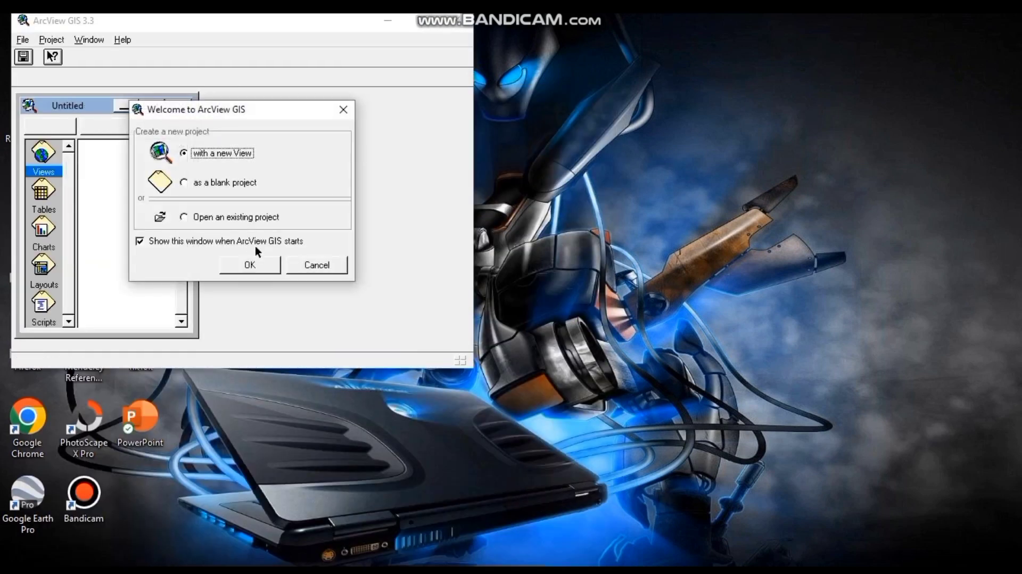
{"action": "left_click", "coordinate": [254, 262]}
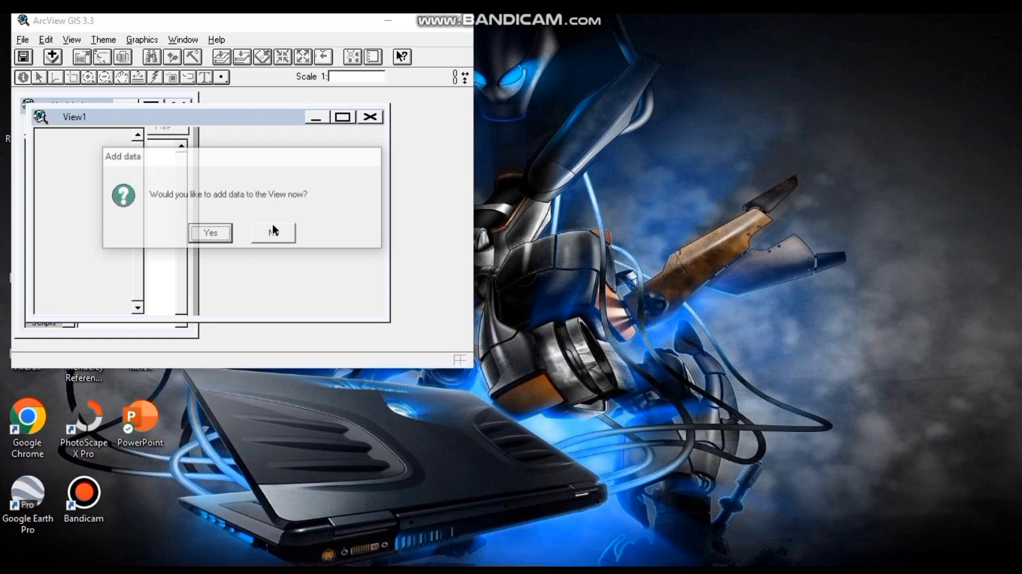
{"action": "left_click", "coordinate": [210, 234]}
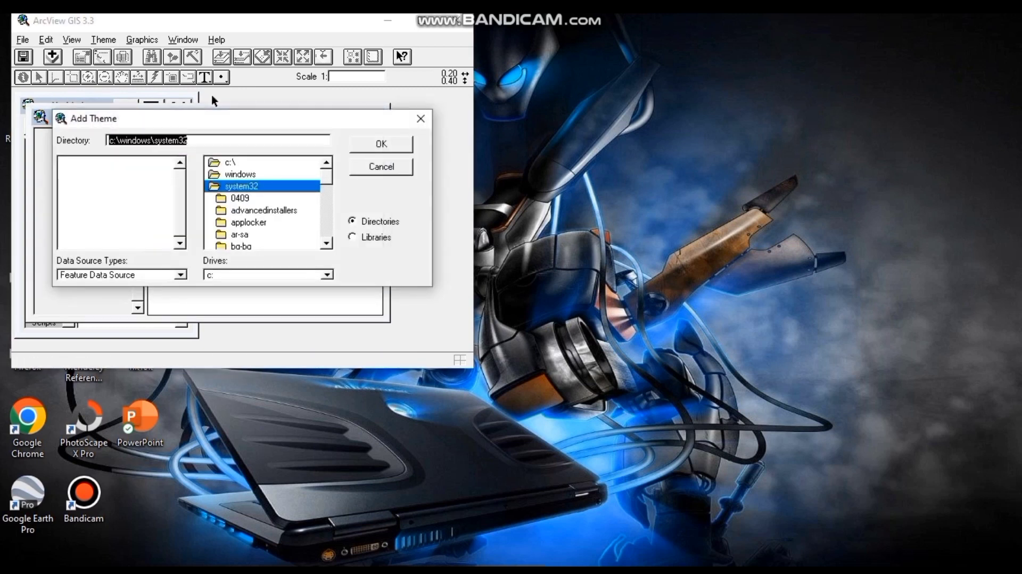
Browse to the theme data folder c:\dapet\peta dasar 2002\all indonesia
{"action": "double_click", "coordinate": [229, 163]}
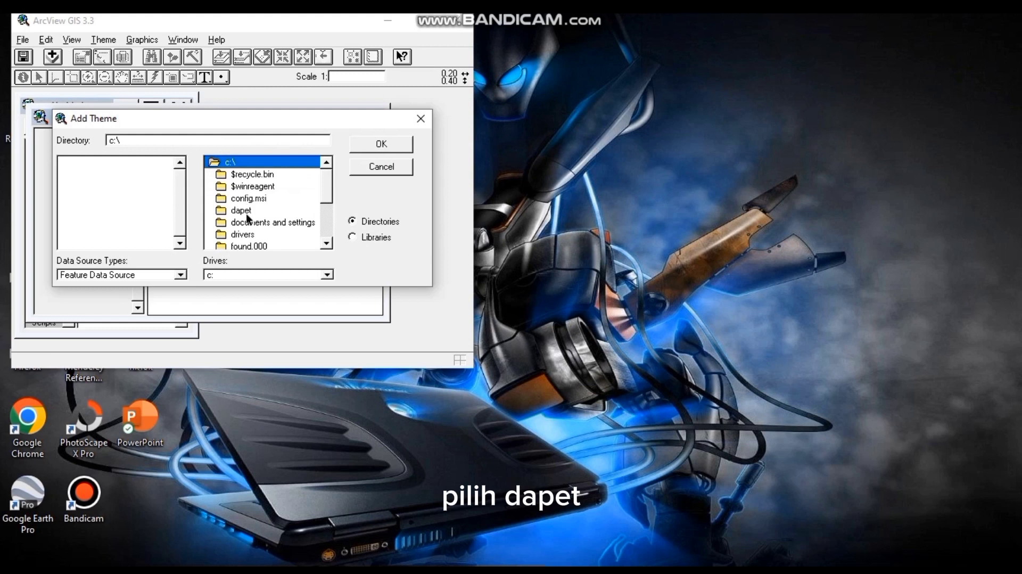
{"action": "double_click", "coordinate": [248, 210]}
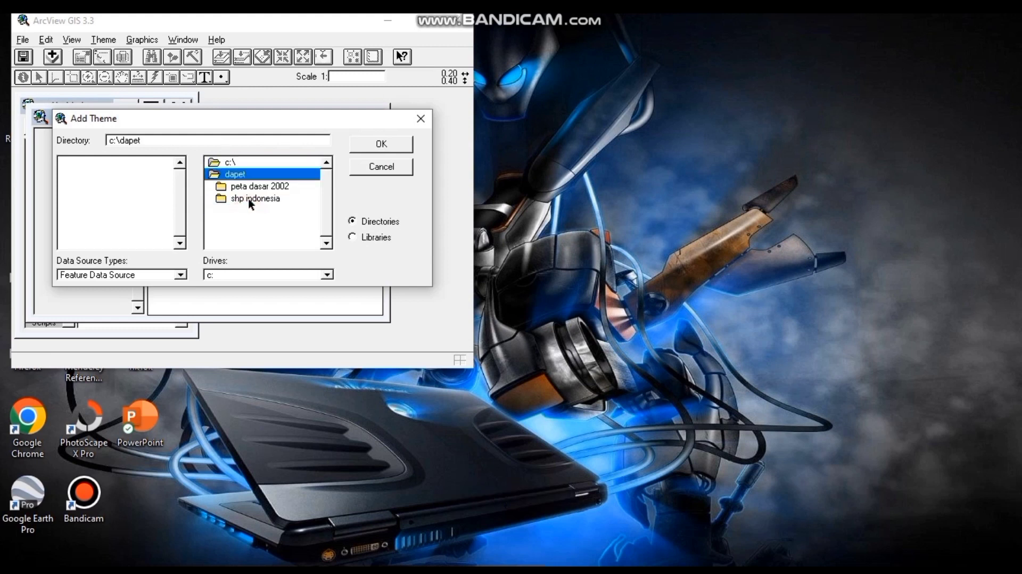
{"action": "double_click", "coordinate": [255, 185]}
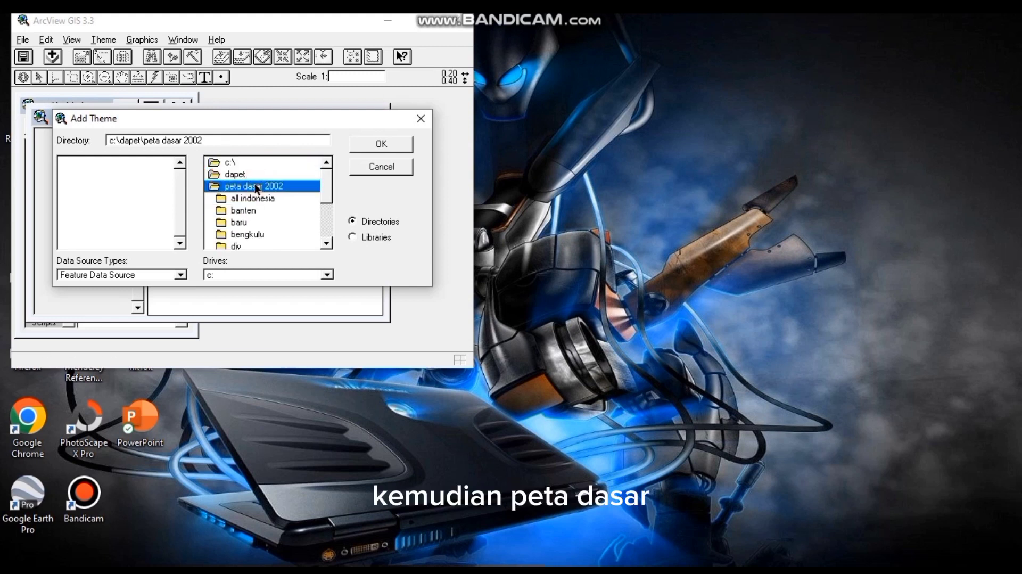
{"action": "double_click", "coordinate": [251, 197]}
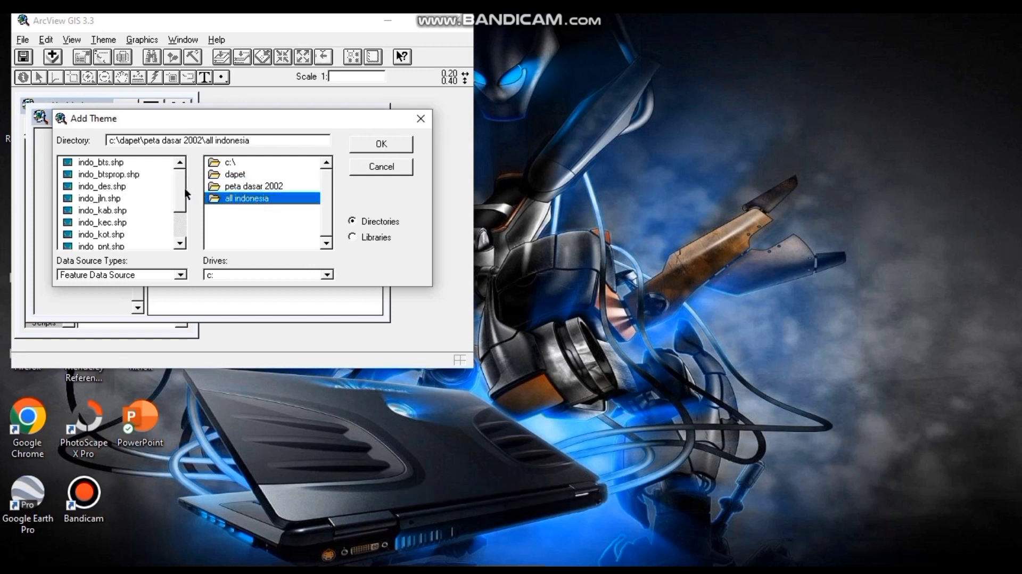
Add the shapefiles indo_snp, indo_snl, indo_prop, indo_kec, indo_kab, indo_jln and indo_des to the view together
{"action": "left_click_drag", "start_coordinate": [181, 192], "coordinate": [179, 238]}
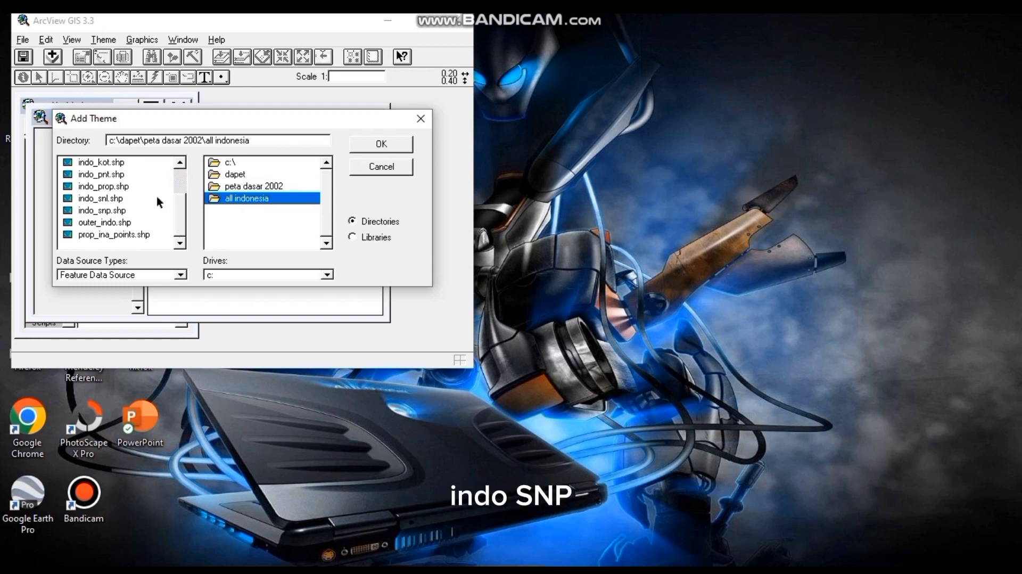
{"action": "left_click", "coordinate": [112, 211]}
{"action": "left_click", "coordinate": [105, 198], "text": "shift"}
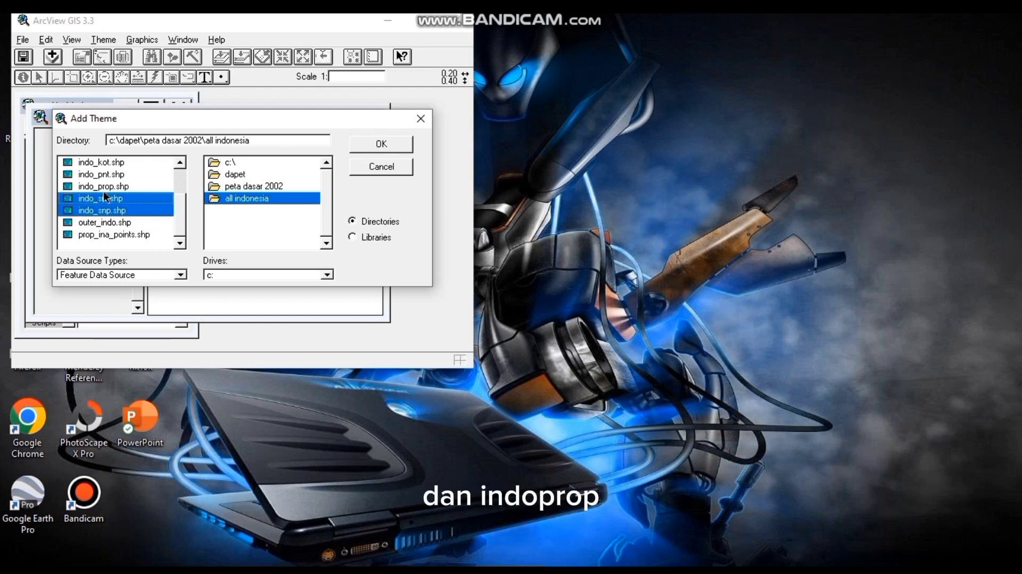
{"action": "left_click", "coordinate": [104, 187], "text": "shift"}
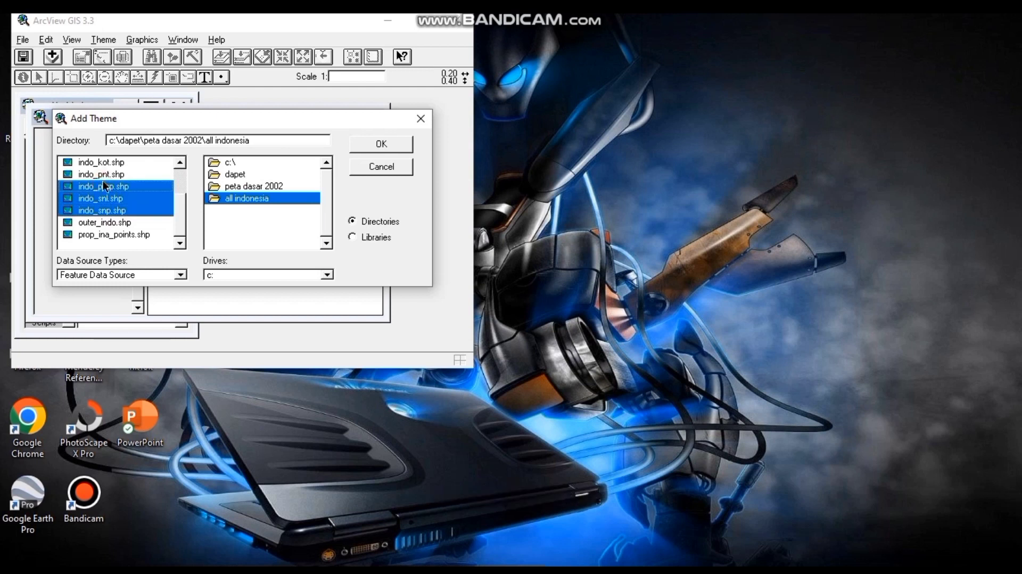
{"action": "left_click", "coordinate": [181, 163]}
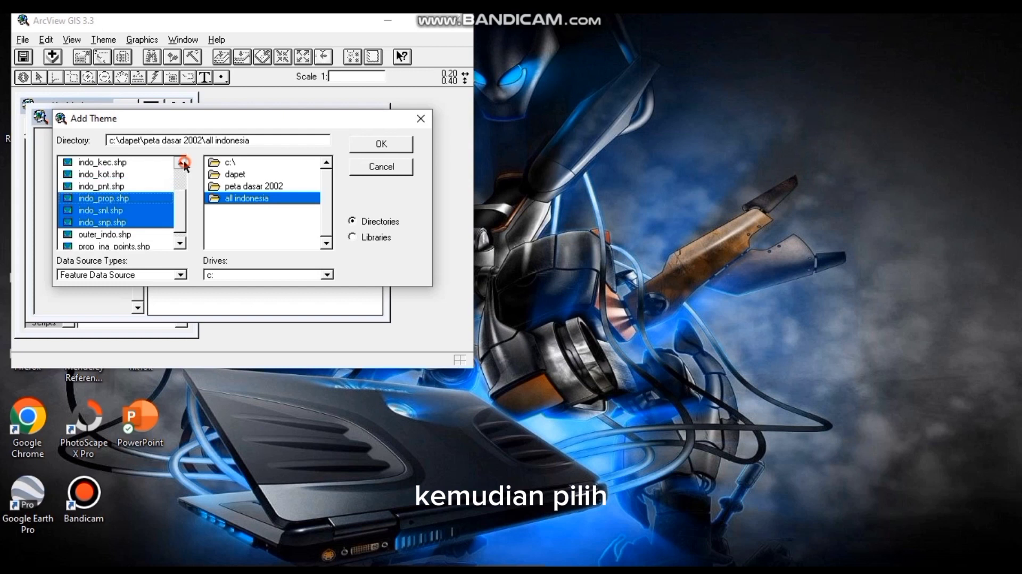
{"action": "left_click", "coordinate": [181, 163]}
{"action": "left_click", "coordinate": [181, 163]}
{"action": "left_click", "coordinate": [181, 163]}
{"action": "left_click", "coordinate": [181, 163]}
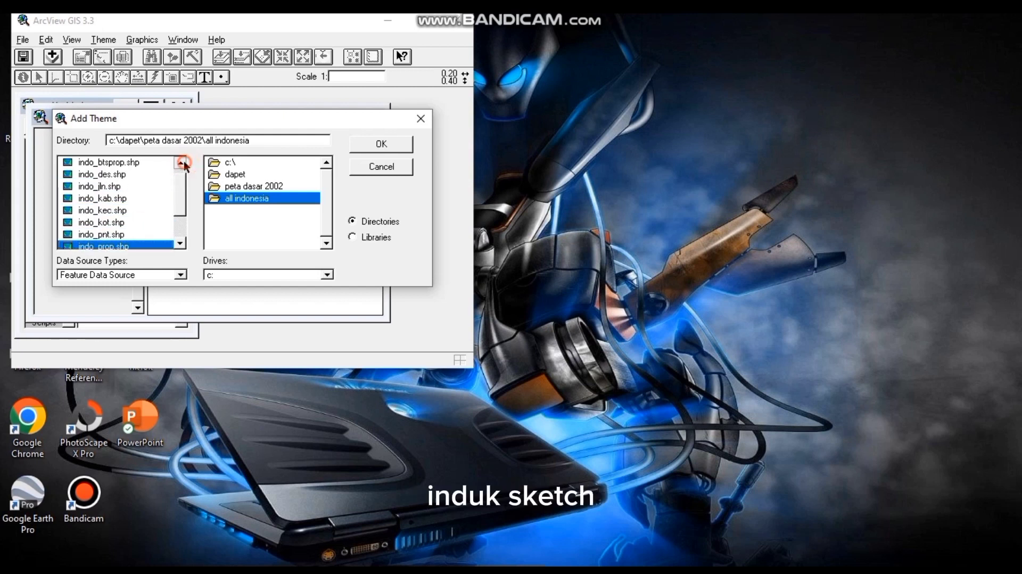
{"action": "left_click", "coordinate": [110, 211], "text": "ctrl"}
{"action": "left_click", "coordinate": [105, 202], "text": "ctrl"}
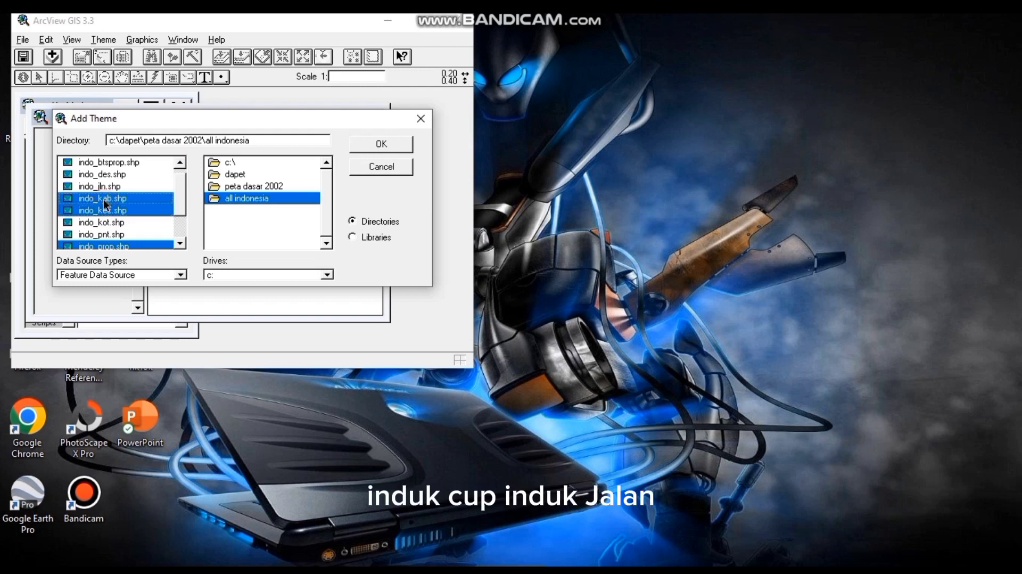
{"action": "left_click", "coordinate": [106, 187], "text": "ctrl"}
{"action": "left_click", "coordinate": [105, 176], "text": "ctrl"}
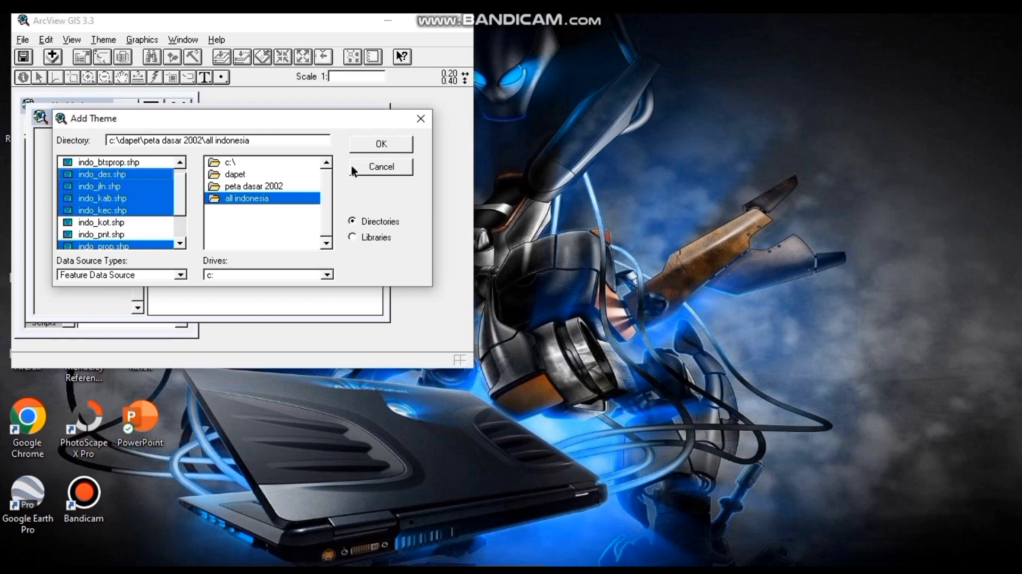
{"action": "left_click", "coordinate": [381, 145]}
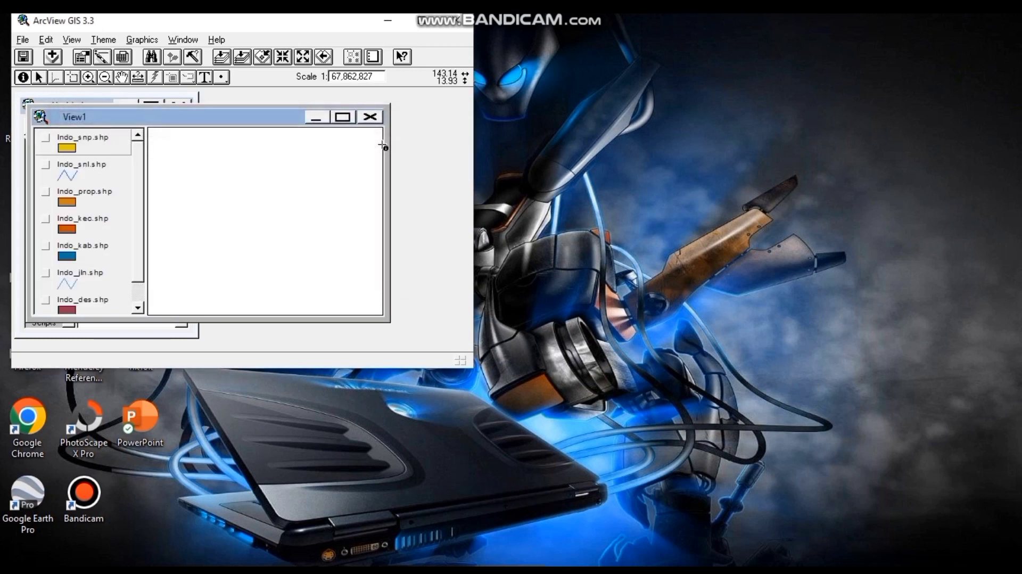
Maximize the program and View1, and reorder the themes as Indo_snl, Indo_snp, Indo_jln, Indo_des, Indo_kec, Indo_kab, Indo_prop from the top
{"action": "left_click", "coordinate": [427, 32]}
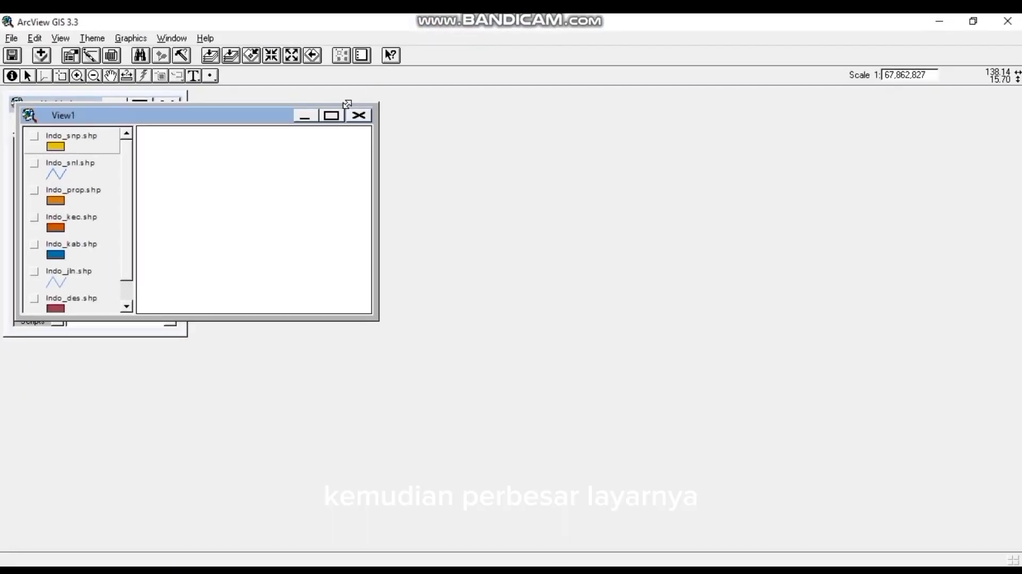
{"action": "left_click", "coordinate": [339, 116]}
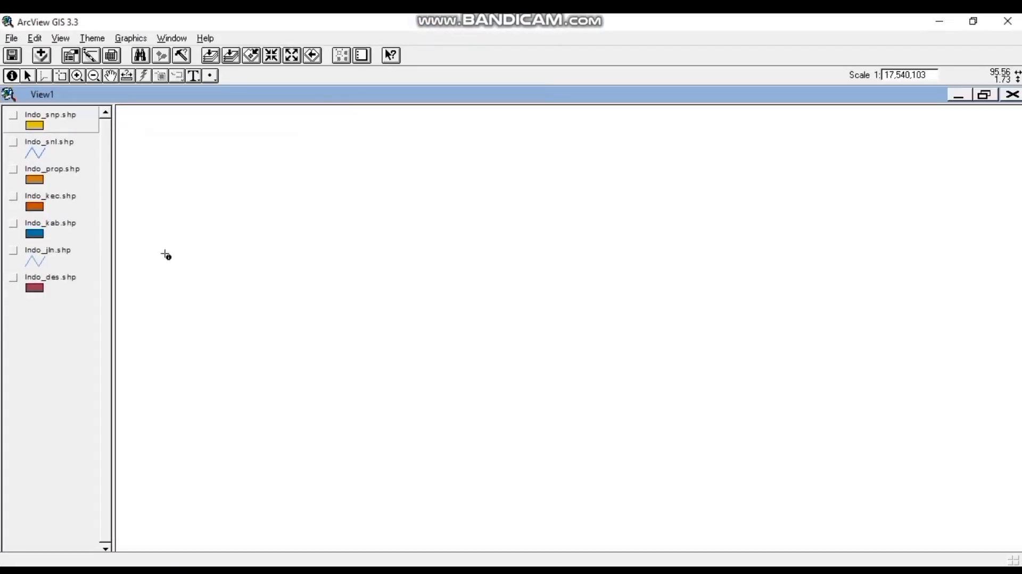
{"action": "left_click_drag", "start_coordinate": [62, 168], "coordinate": [57, 301]}
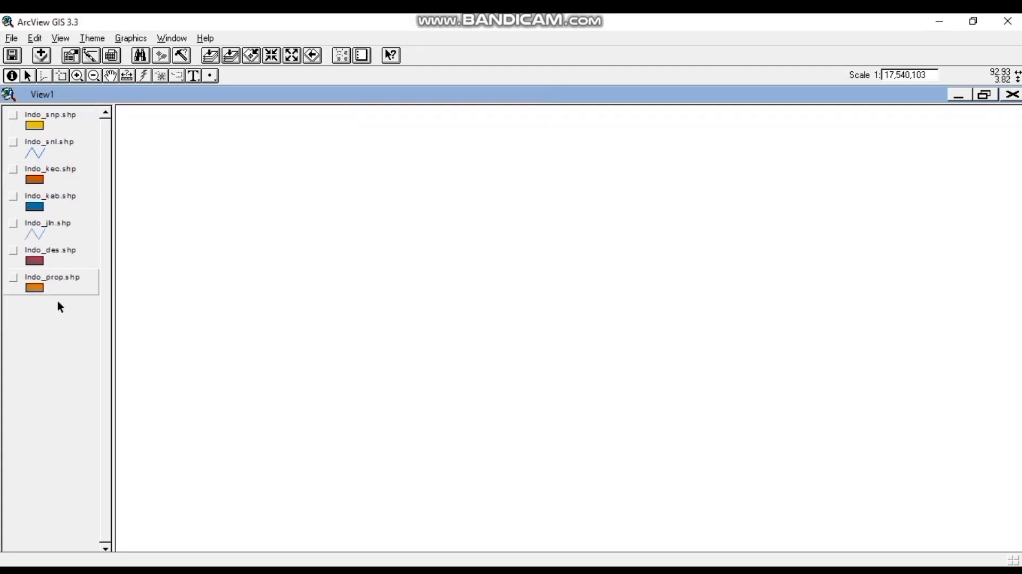
{"action": "left_click_drag", "start_coordinate": [62, 197], "coordinate": [55, 267]}
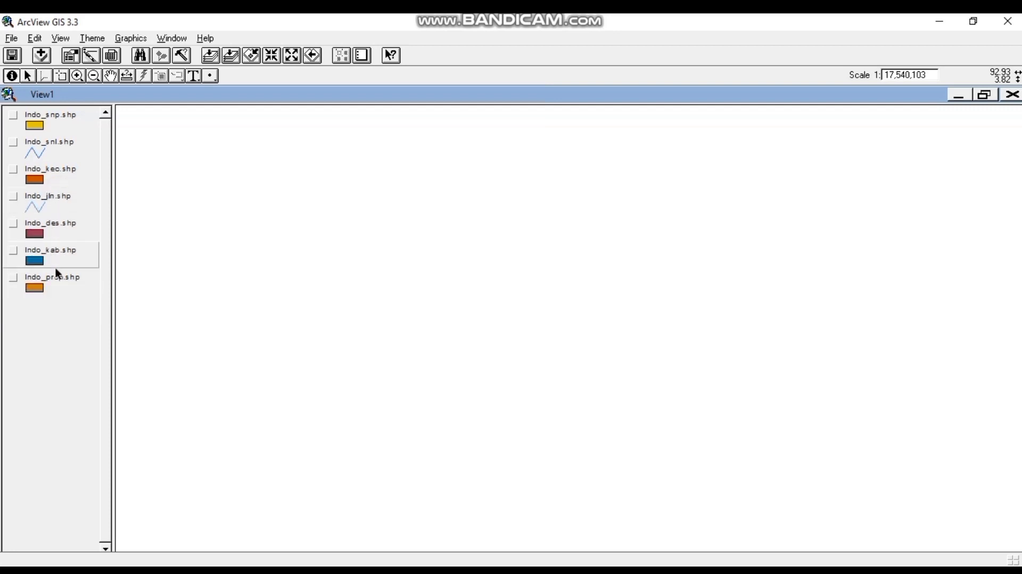
{"action": "left_click_drag", "start_coordinate": [62, 174], "coordinate": [60, 249]}
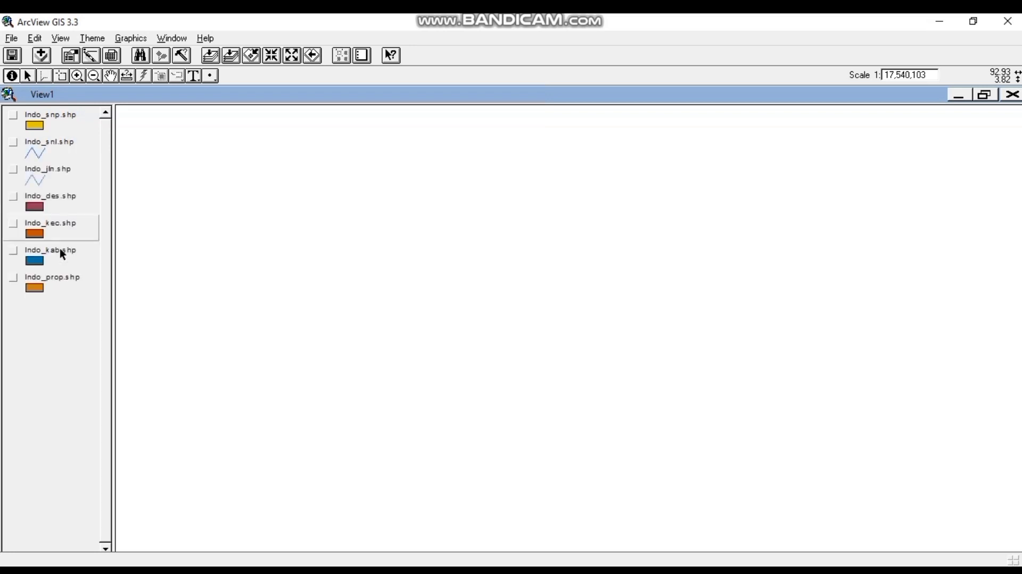
{"action": "left_click_drag", "start_coordinate": [58, 117], "coordinate": [56, 157]}
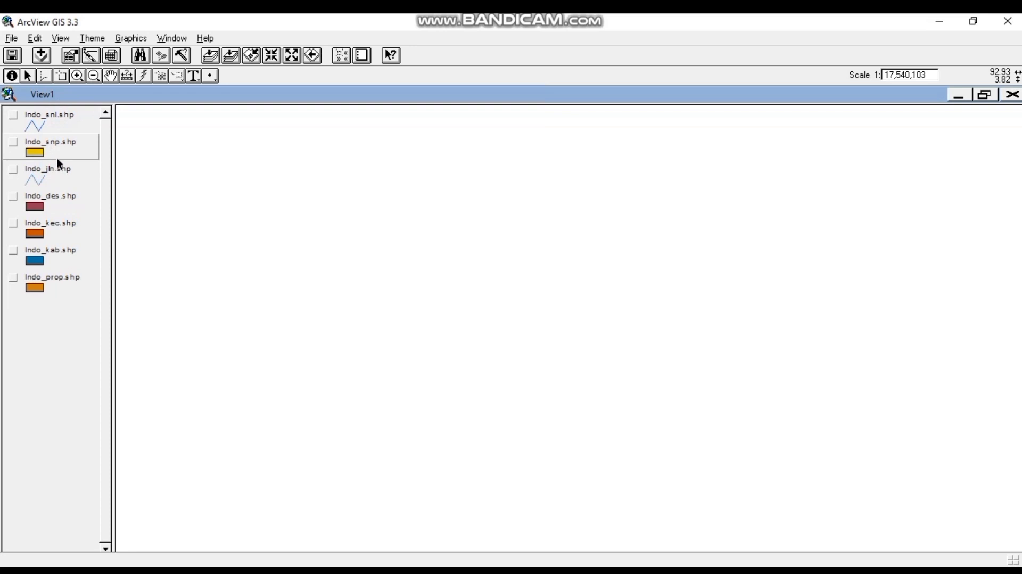
Display the Indo_prop.shp theme and select the province JAMBI by finding its name in the attributes
{"action": "left_click", "coordinate": [38, 274]}
{"action": "left_click", "coordinate": [14, 280]}
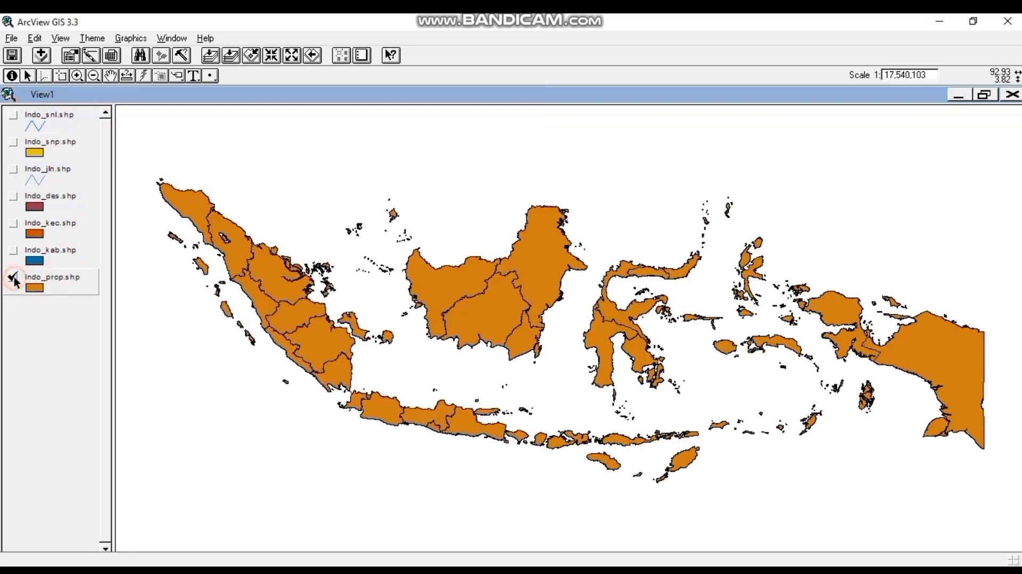
{"action": "left_click", "coordinate": [140, 56]}
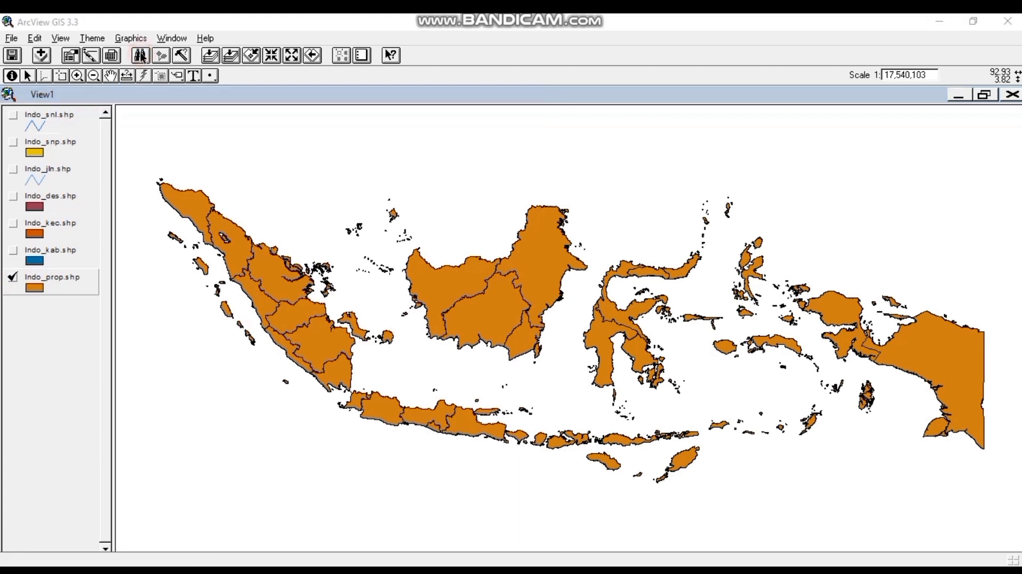
{"action": "type", "text": "JAM"}
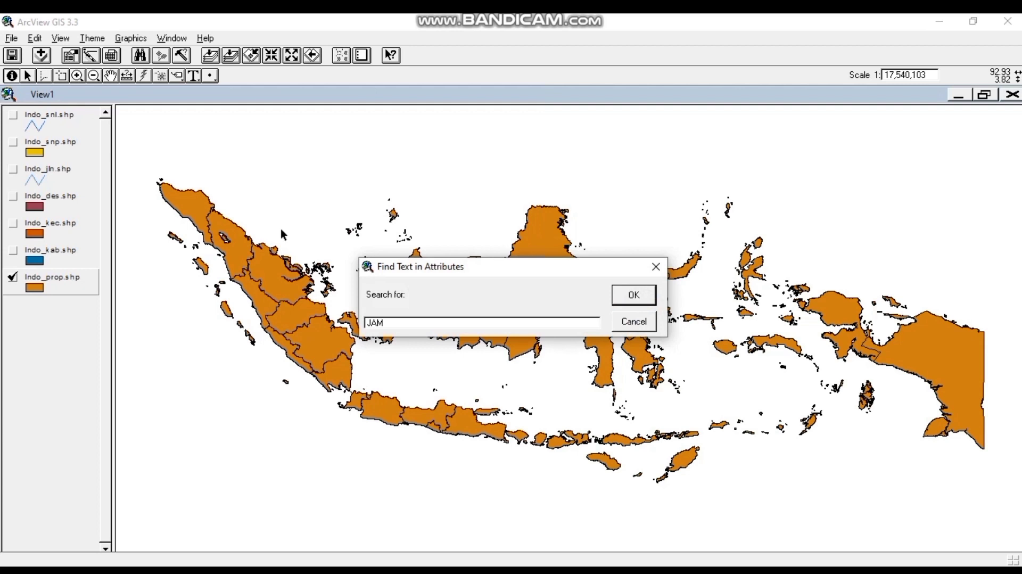
{"action": "type", "text": "BI"}
{"action": "left_click", "coordinate": [641, 294]}
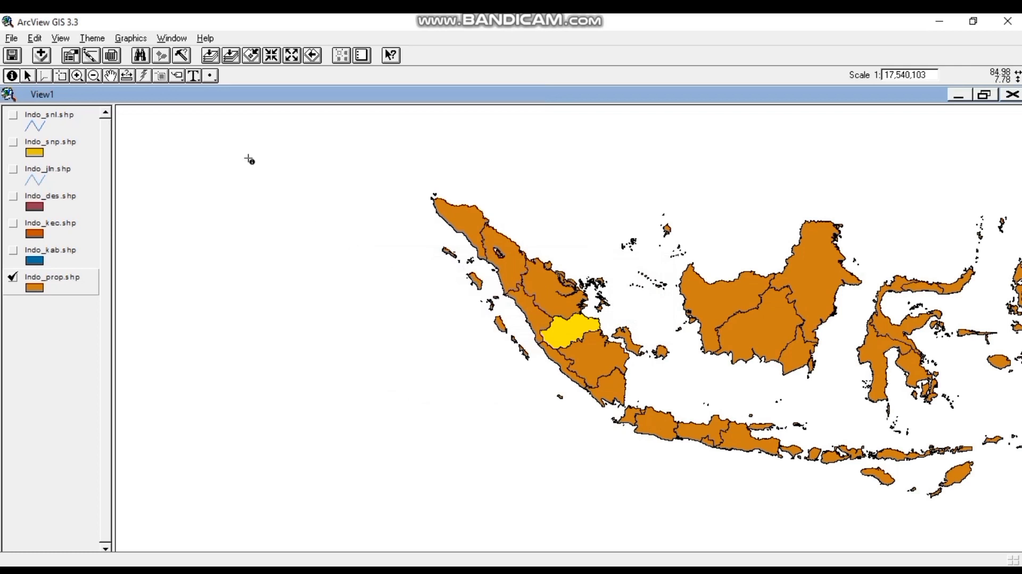
Convert the selected province to a shapefile named theme66.shp in the temp folder and add it to the view
{"action": "left_click", "coordinate": [93, 39]}
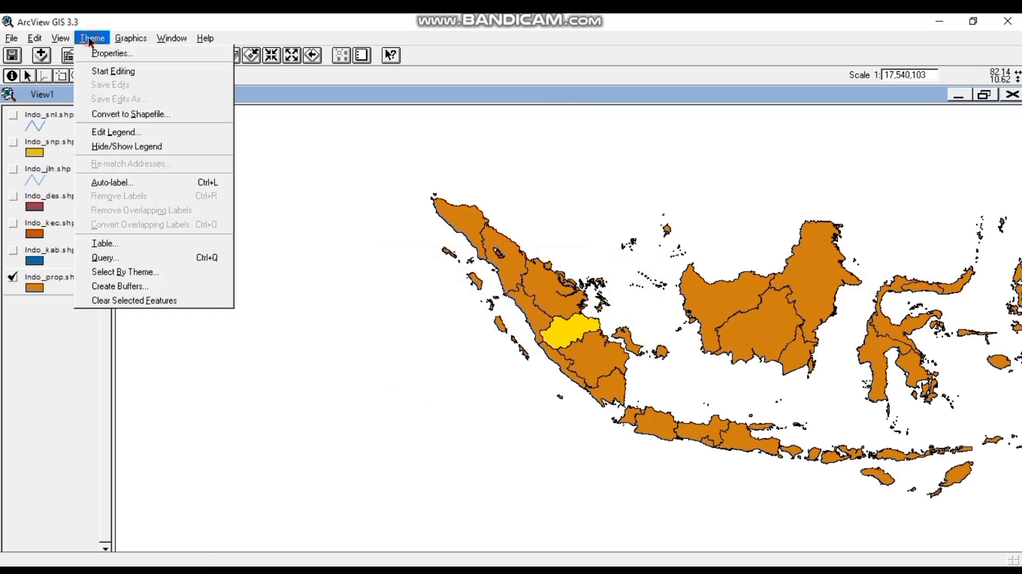
{"action": "left_click", "coordinate": [133, 115]}
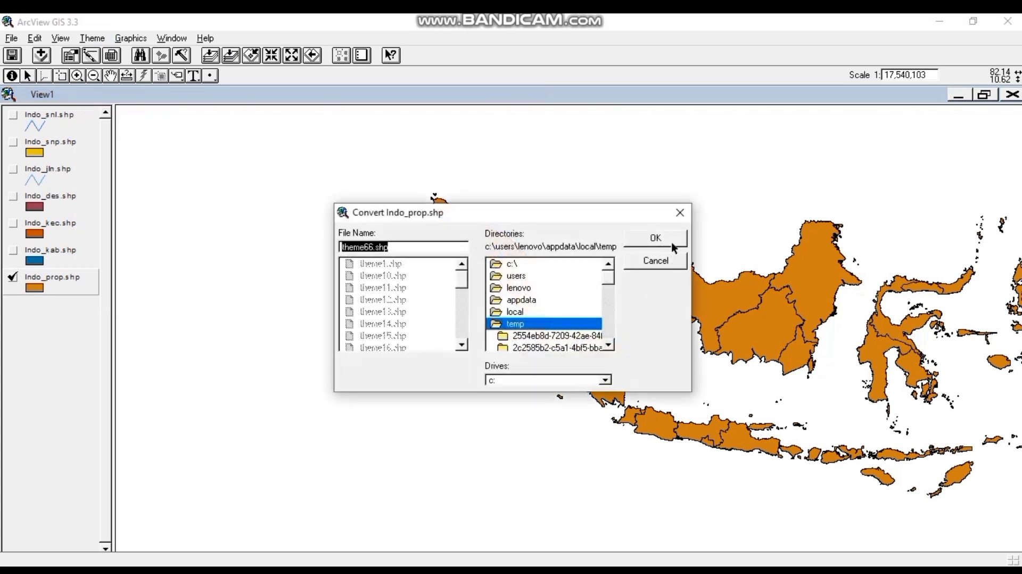
{"action": "left_click", "coordinate": [660, 237]}
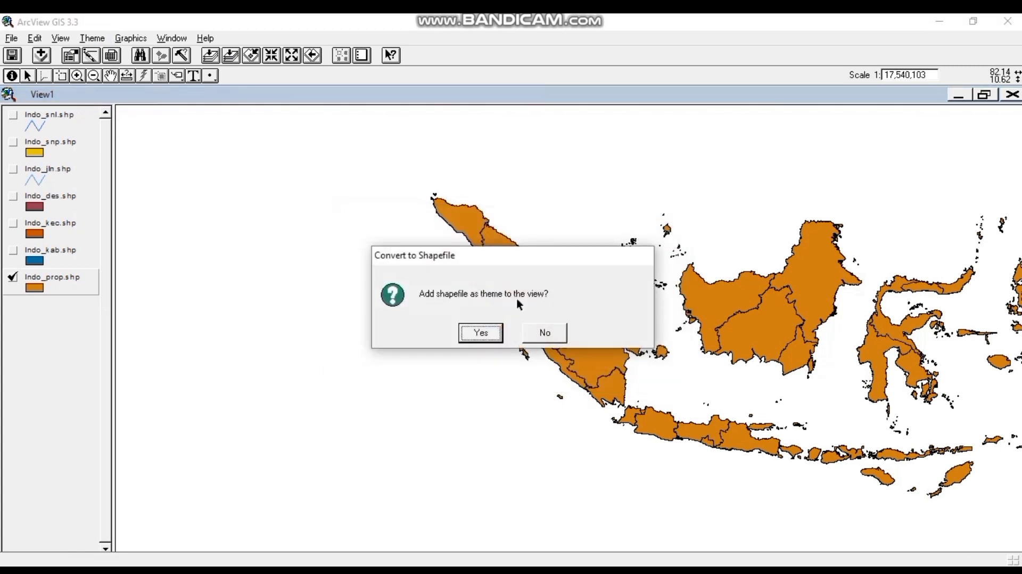
{"action": "left_click", "coordinate": [484, 331]}
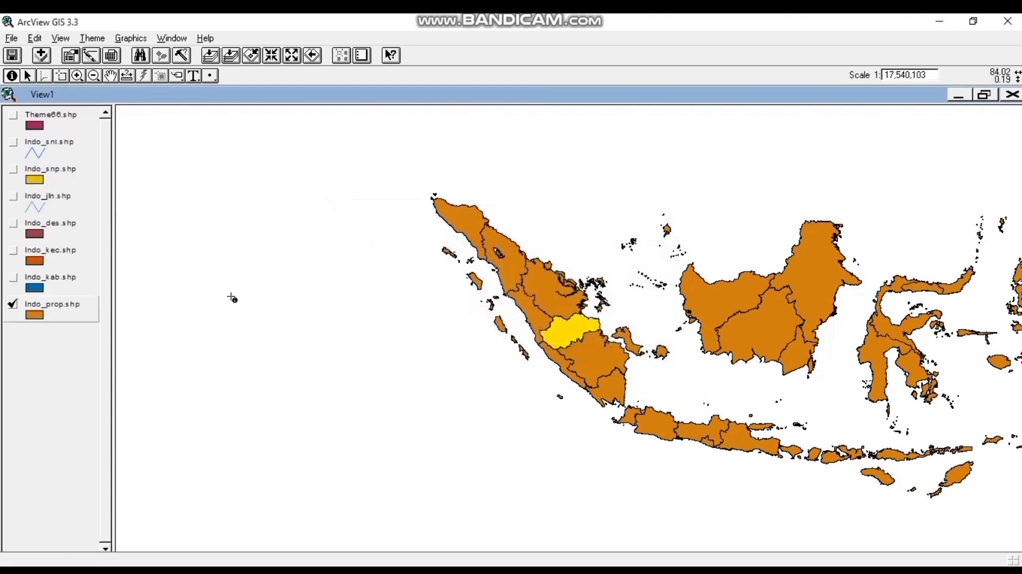
Display the Indo_kab.shp theme and select the regency MUARO JAMBI by finding its name in the attributes
{"action": "left_click", "coordinate": [53, 286]}
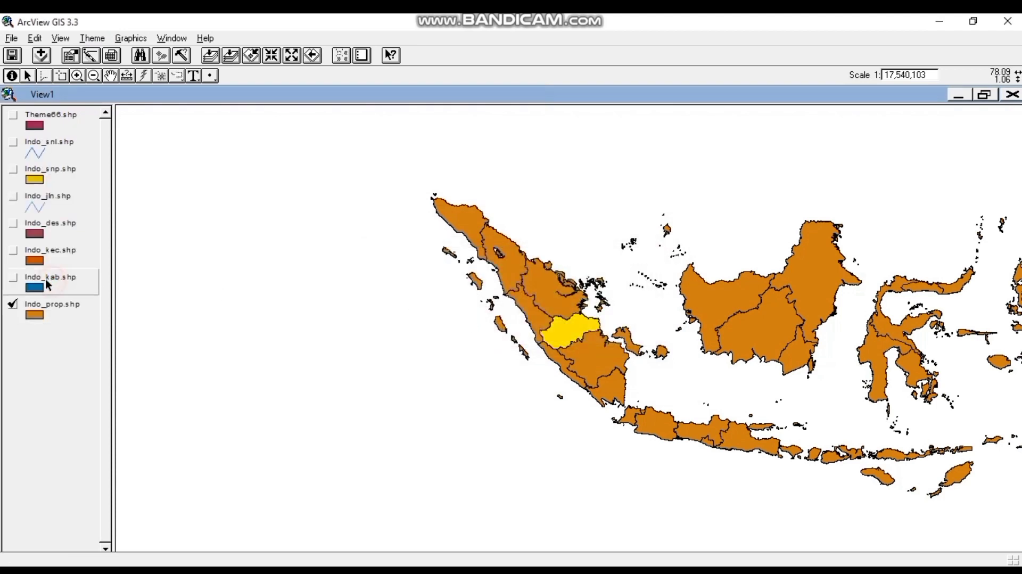
{"action": "left_click", "coordinate": [12, 277]}
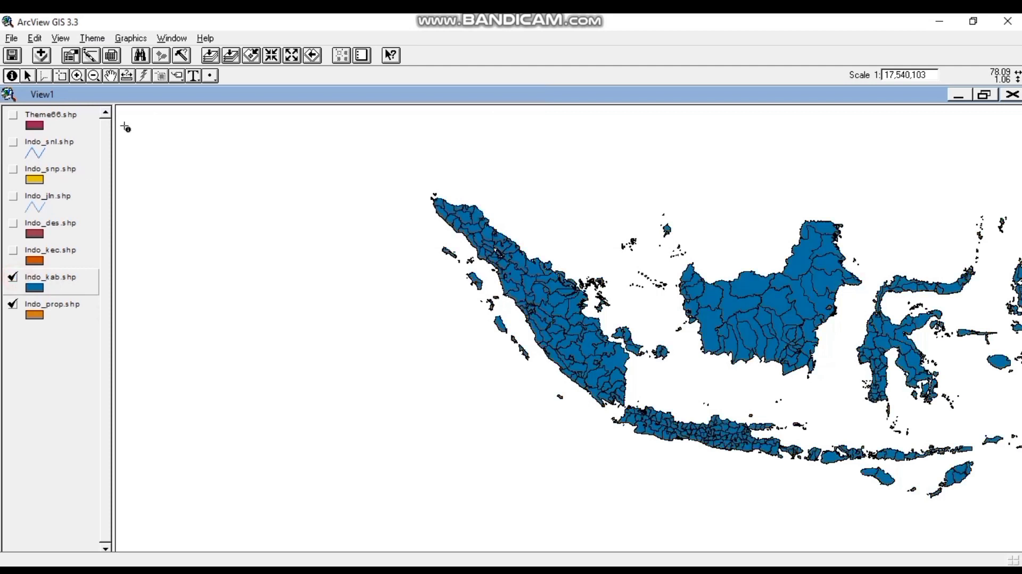
{"action": "left_click", "coordinate": [140, 55]}
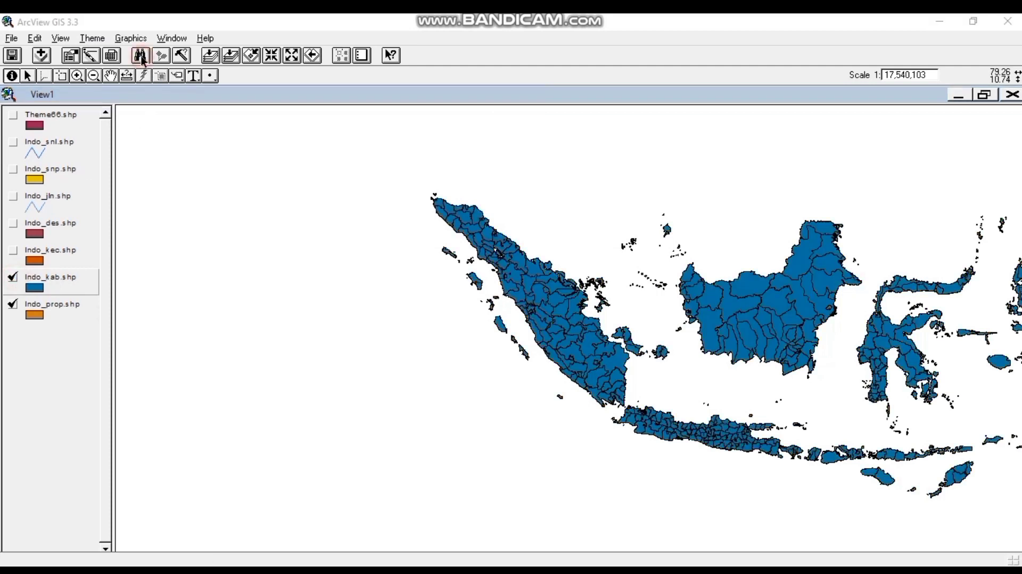
{"action": "type", "text": "M"}
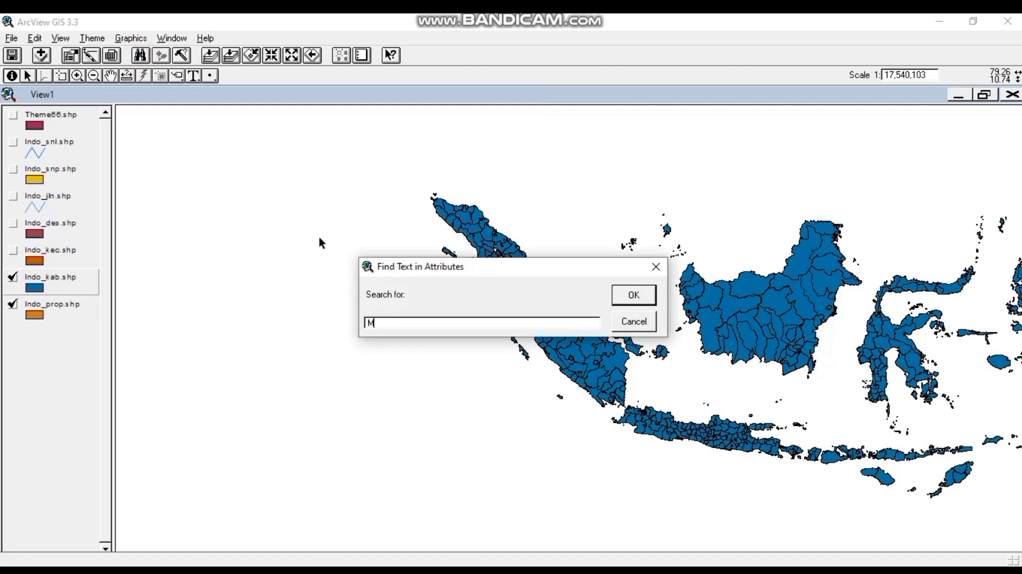
{"action": "type", "text": "UARO JAMBI"}
{"action": "key", "text": "Return"}
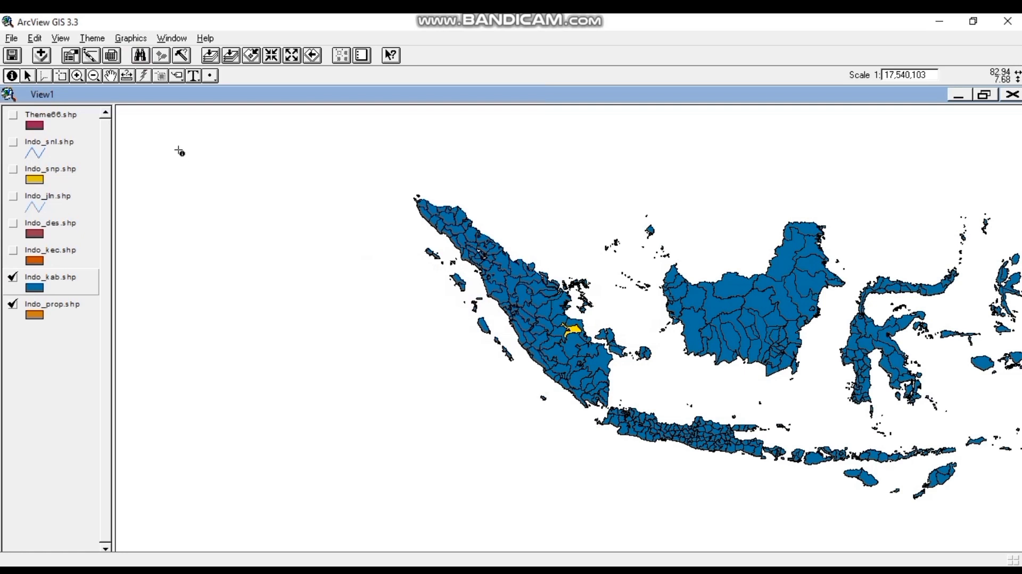
Convert the selected regency to a shapefile named theme67.shp in the temp folder and add it to the view
{"action": "left_click", "coordinate": [94, 39]}
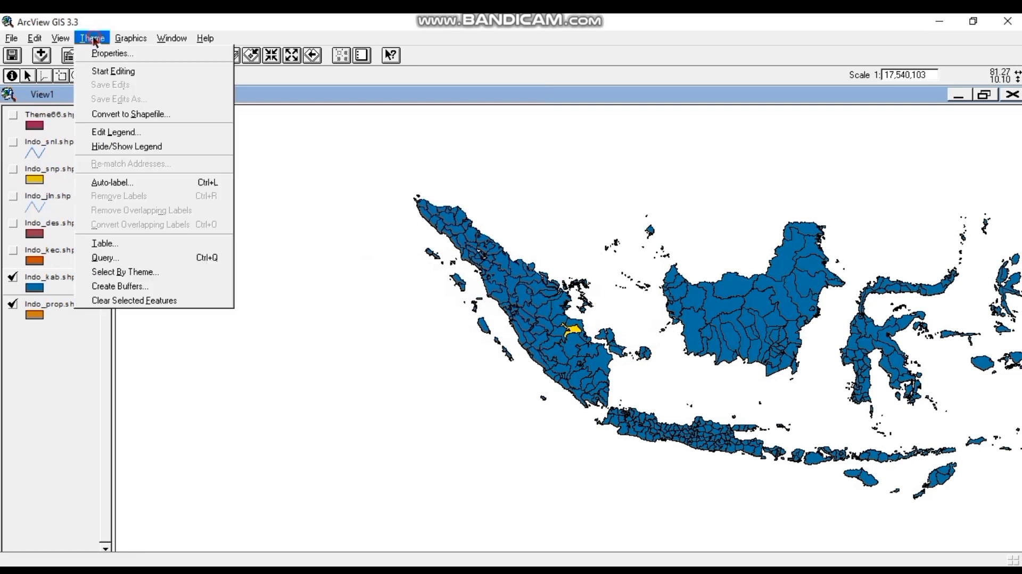
{"action": "left_click", "coordinate": [120, 115]}
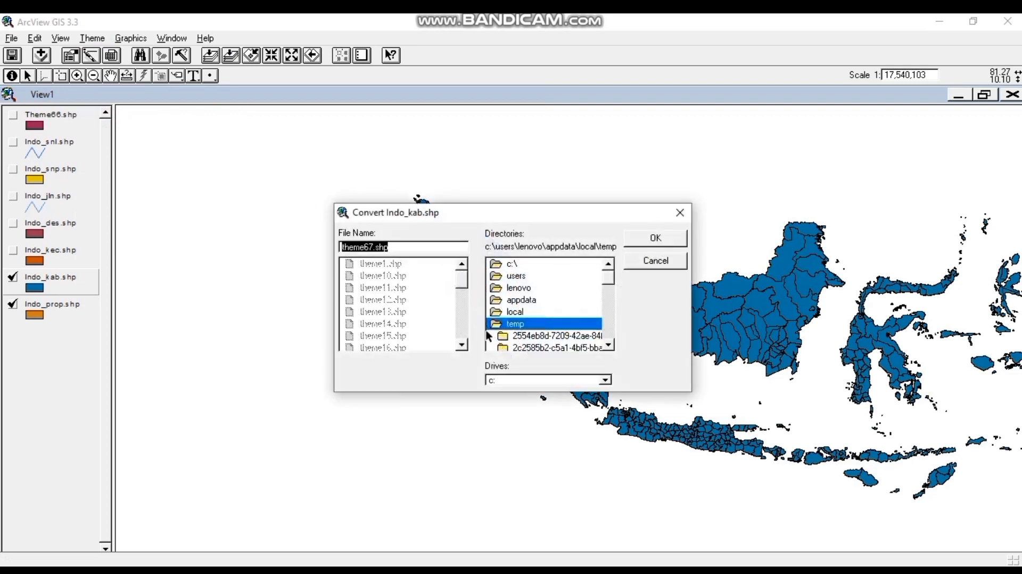
{"action": "left_click", "coordinate": [666, 242]}
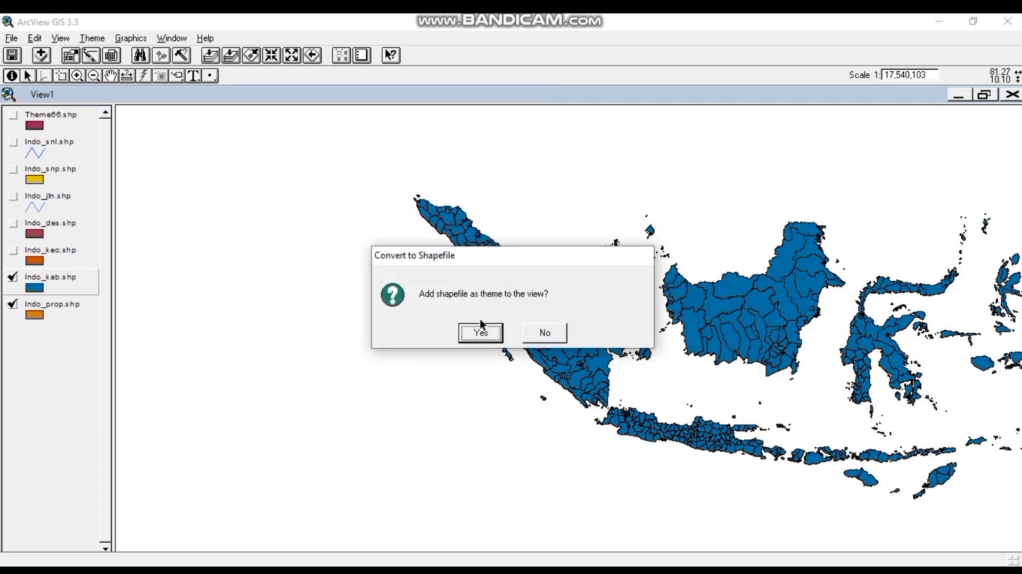
{"action": "left_click", "coordinate": [480, 332]}
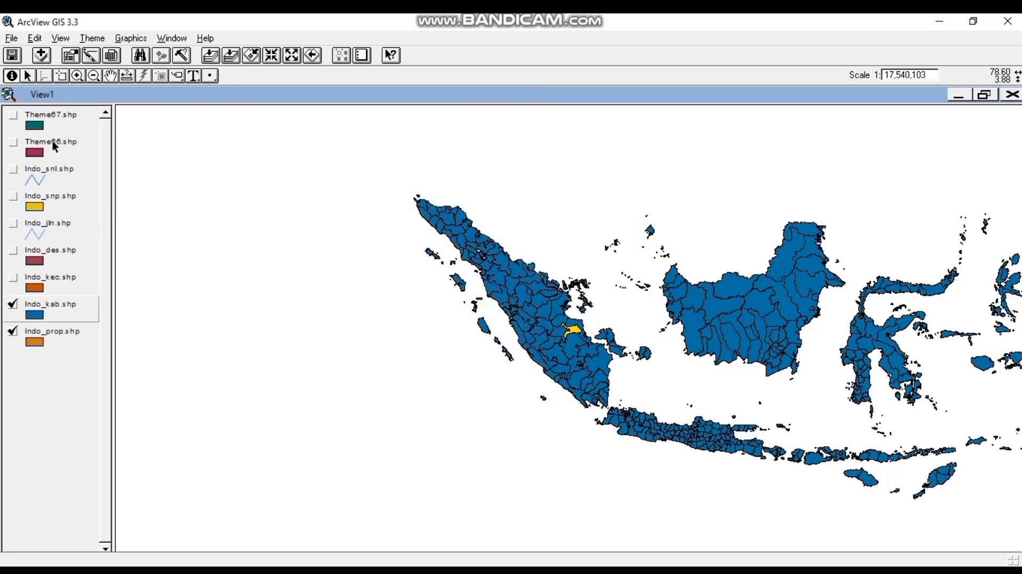
Delete the Indo_kab.shp and Indo_prop.shp themes from the view
{"action": "left_click", "coordinate": [35, 38]}
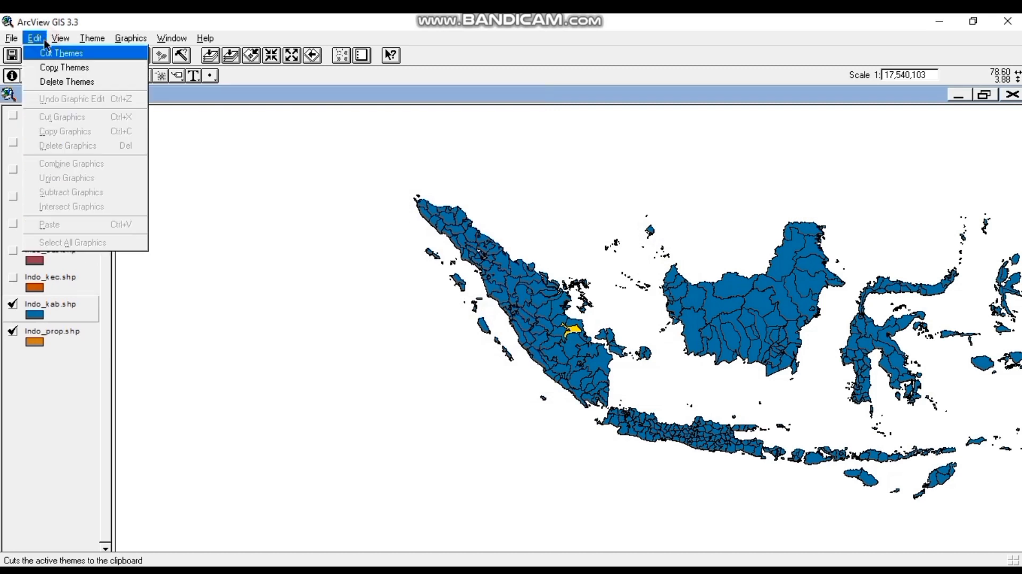
{"action": "left_click", "coordinate": [60, 83]}
{"action": "left_click", "coordinate": [553, 334]}
{"action": "left_click", "coordinate": [71, 301]}
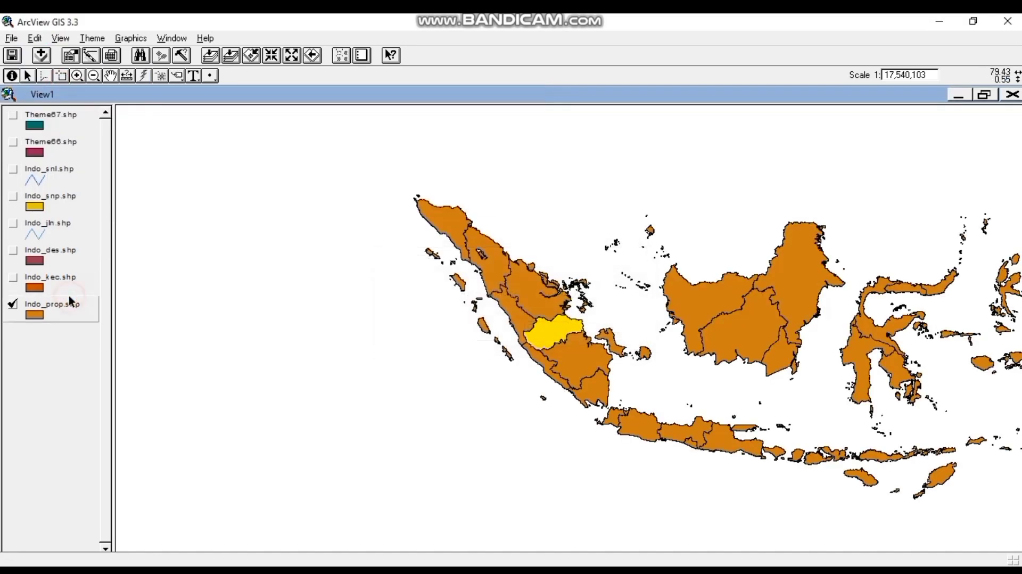
{"action": "left_click", "coordinate": [35, 37]}
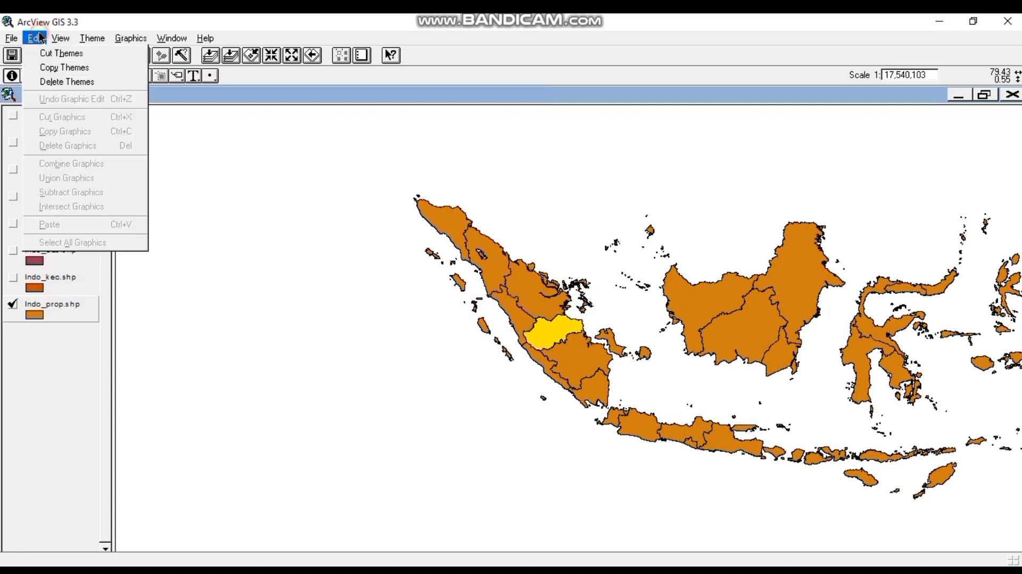
{"action": "left_click", "coordinate": [64, 83]}
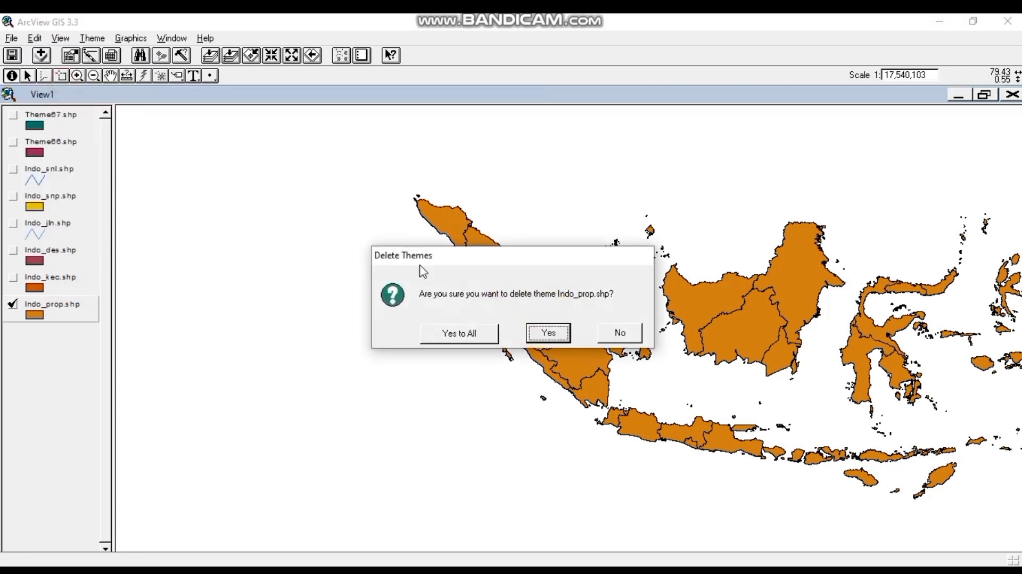
{"action": "left_click", "coordinate": [548, 332]}
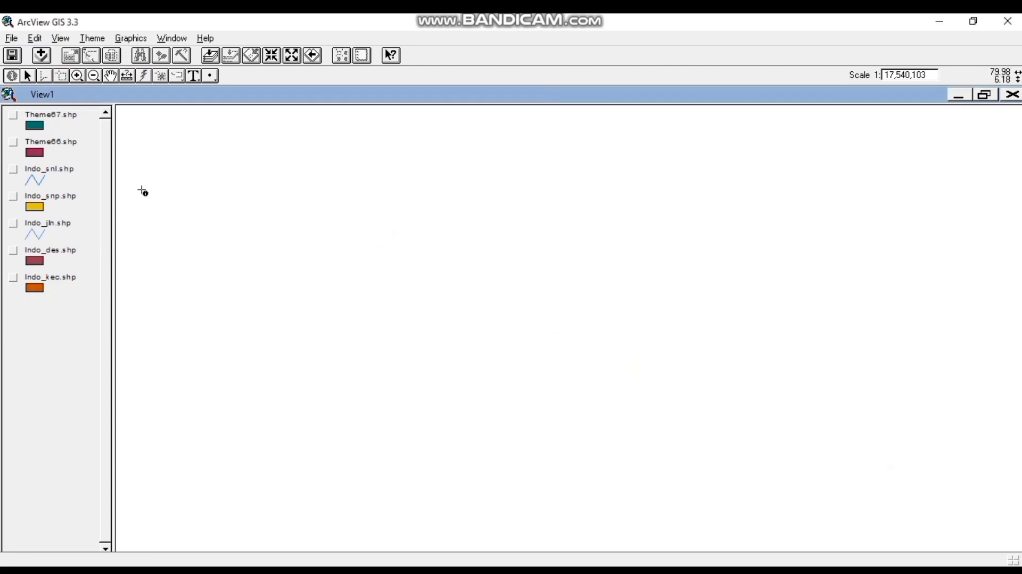
Move Theme67.shp and Theme66.shp below Indo_kec.shp in the theme list, with Theme66.shp last
{"action": "left_click", "coordinate": [62, 149]}
{"action": "left_click_drag", "start_coordinate": [59, 122], "coordinate": [60, 312]}
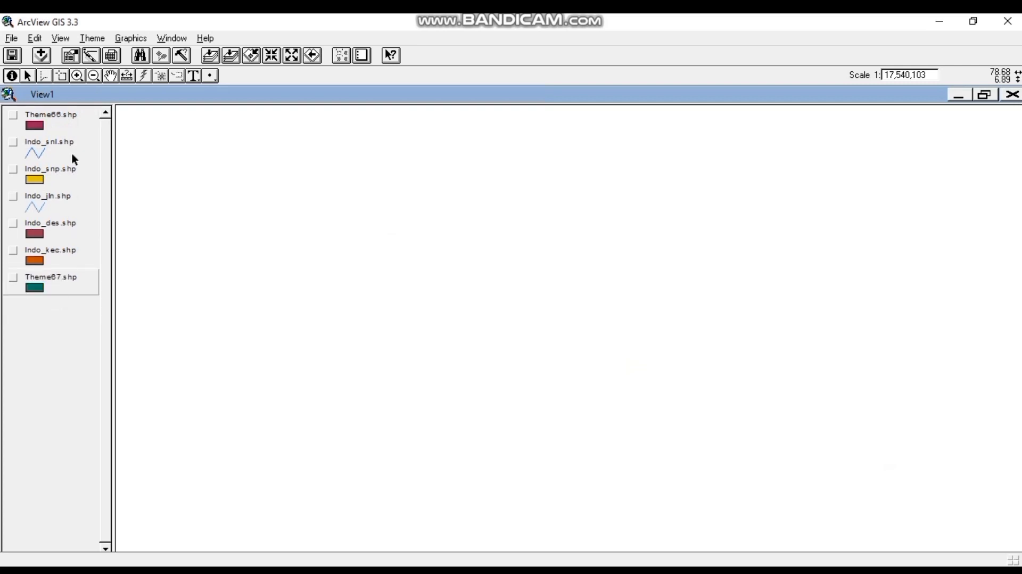
{"action": "left_click_drag", "start_coordinate": [63, 123], "coordinate": [49, 343]}
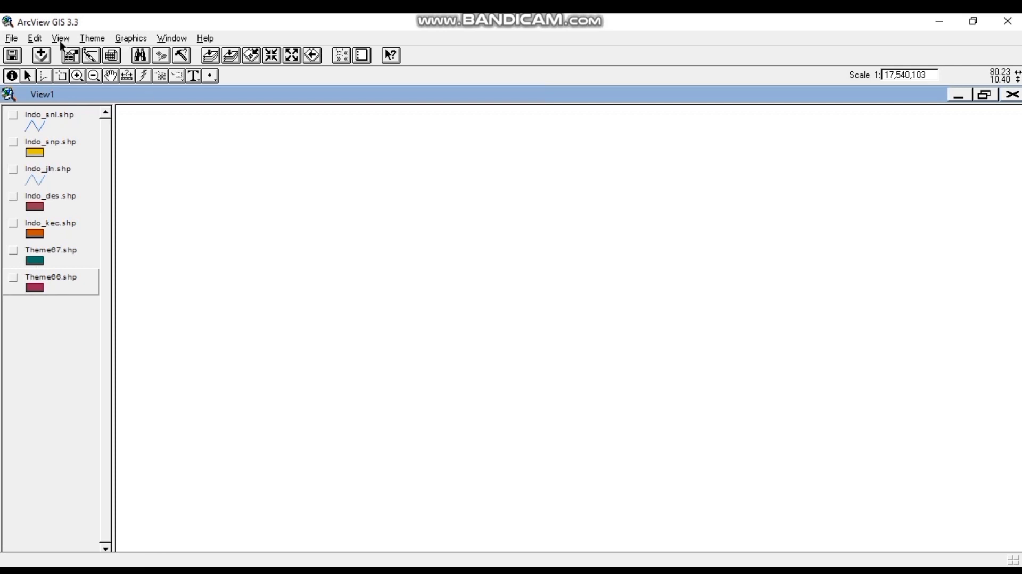
Rename the Theme66.shp theme as PROVINSI JAMBI in its theme properties
{"action": "left_click", "coordinate": [91, 38]}
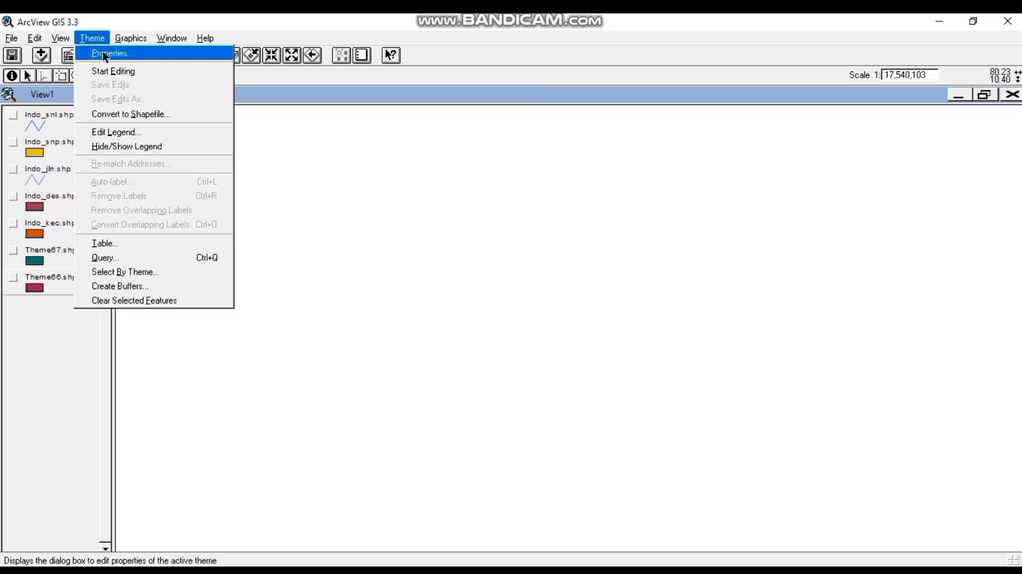
{"action": "left_click", "coordinate": [104, 53]}
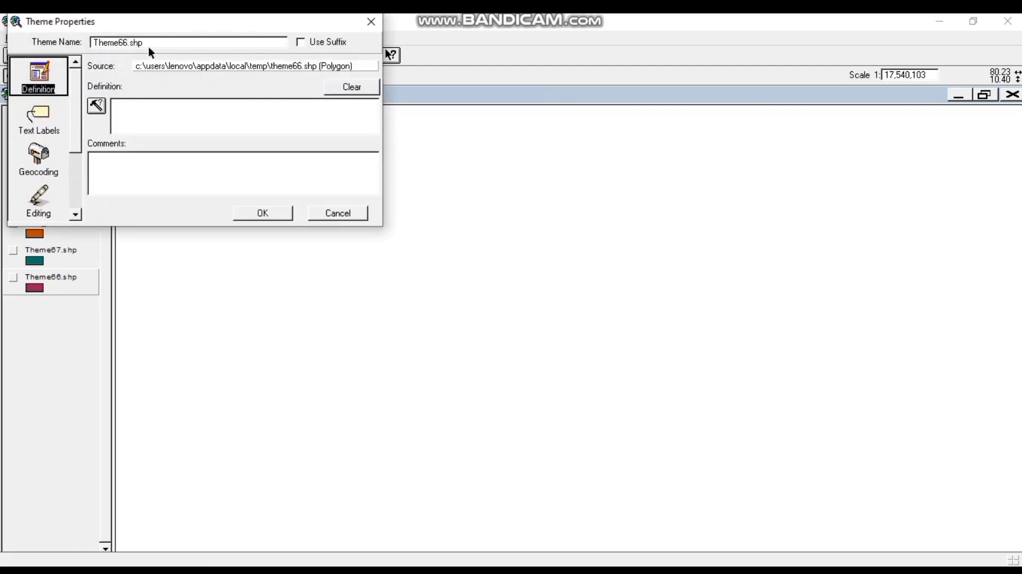
{"action": "left_click_drag", "start_coordinate": [149, 44], "coordinate": [92, 40]}
{"action": "type", "text": "F"}
{"action": "left_click", "coordinate": [267, 207]}
{"action": "left_click", "coordinate": [268, 211]}
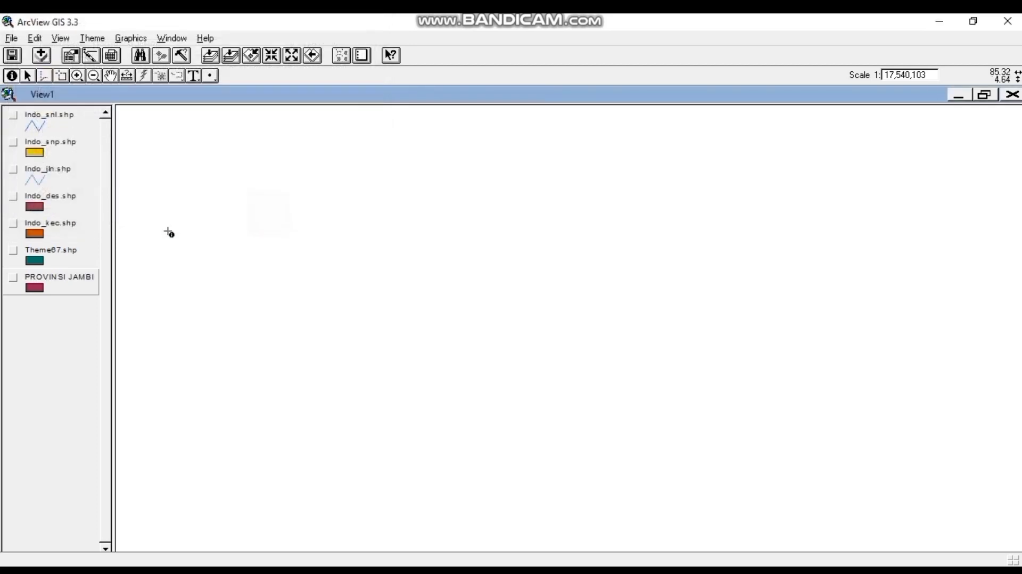
Rename the Theme67.shp theme as KAB. MUARO JAMBI in its theme properties
{"action": "left_click", "coordinate": [41, 257]}
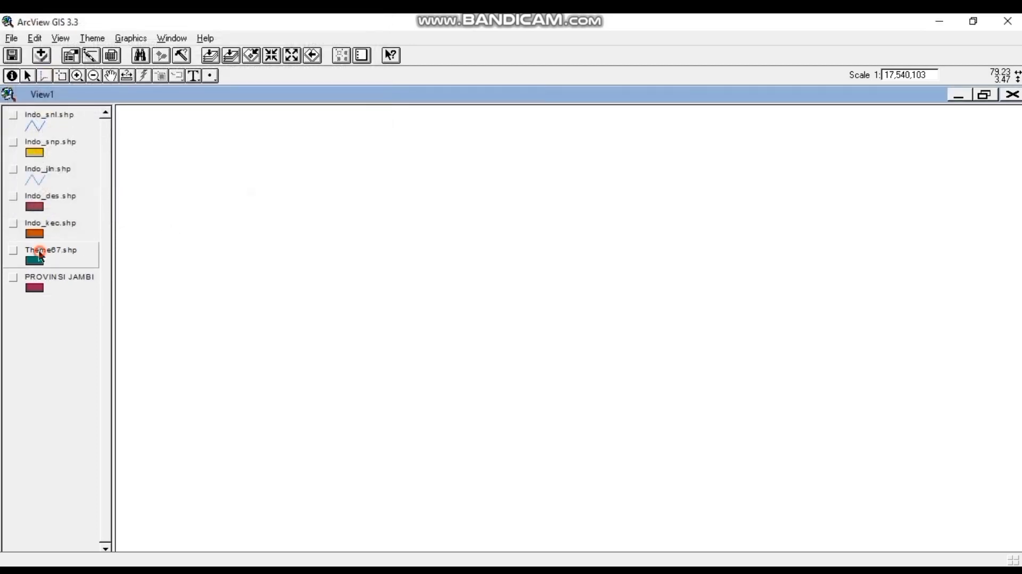
{"action": "left_click", "coordinate": [89, 38]}
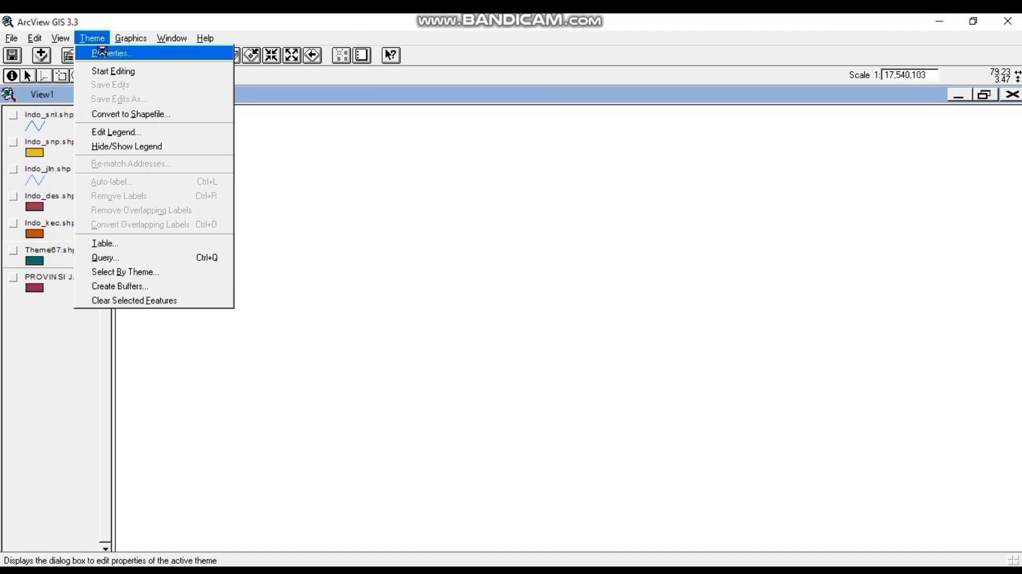
{"action": "left_click", "coordinate": [101, 51]}
{"action": "left_click", "coordinate": [148, 38]}
{"action": "mouse_move", "coordinate": [148, 36]}
{"action": "left_mouse_down"}
{"action": "mouse_move", "coordinate": [121, 41]}
{"action": "mouse_move", "coordinate": [153, 52]}
{"action": "left_mouse_up"}
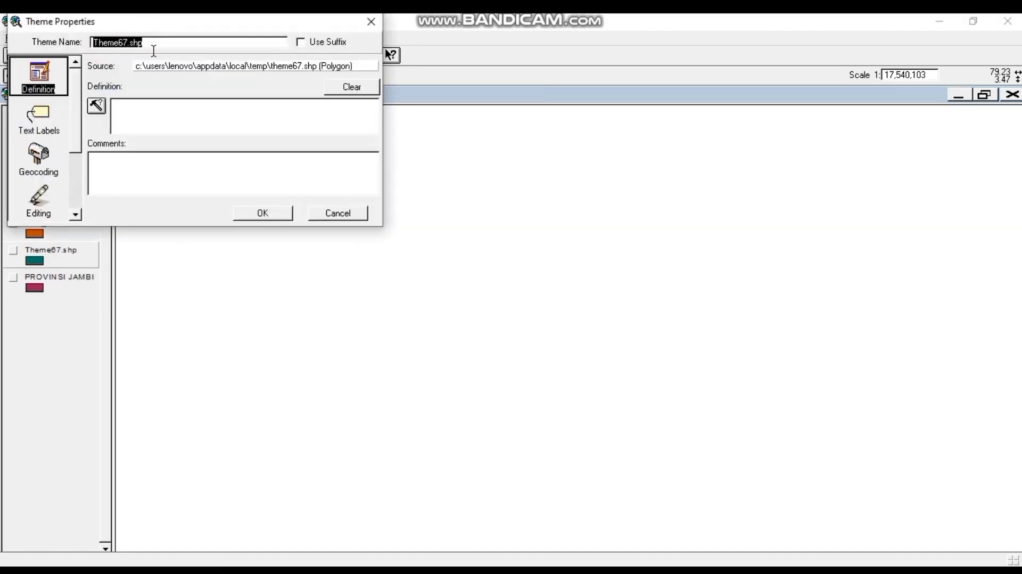
{"action": "type", "text": "KAB. MUARO JAMBI"}
{"action": "left_click", "coordinate": [263, 213]}
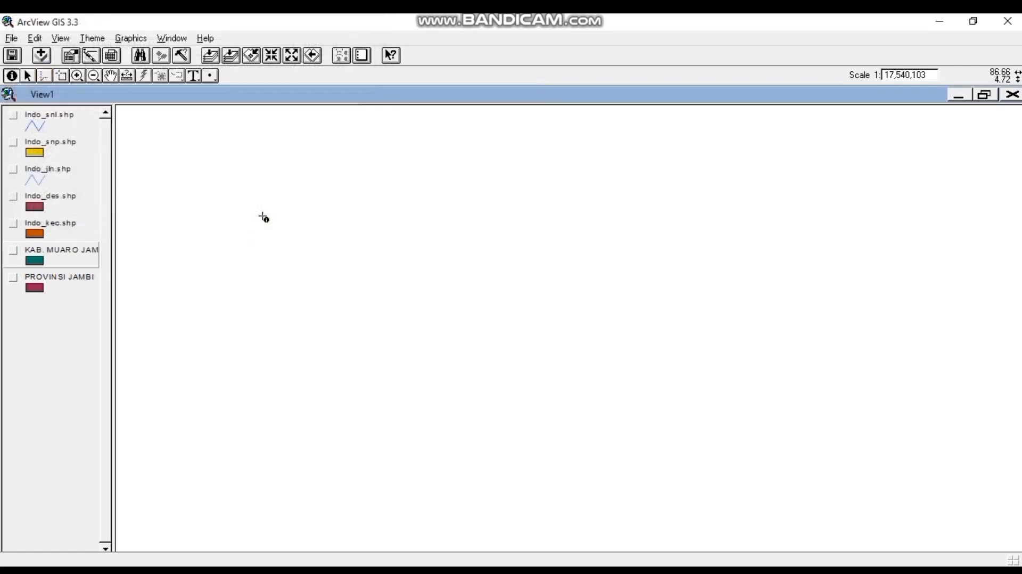
Display the Indo_kec.shp theme and select the district MESTONG by finding its name in the attributes
{"action": "left_click", "coordinate": [62, 225]}
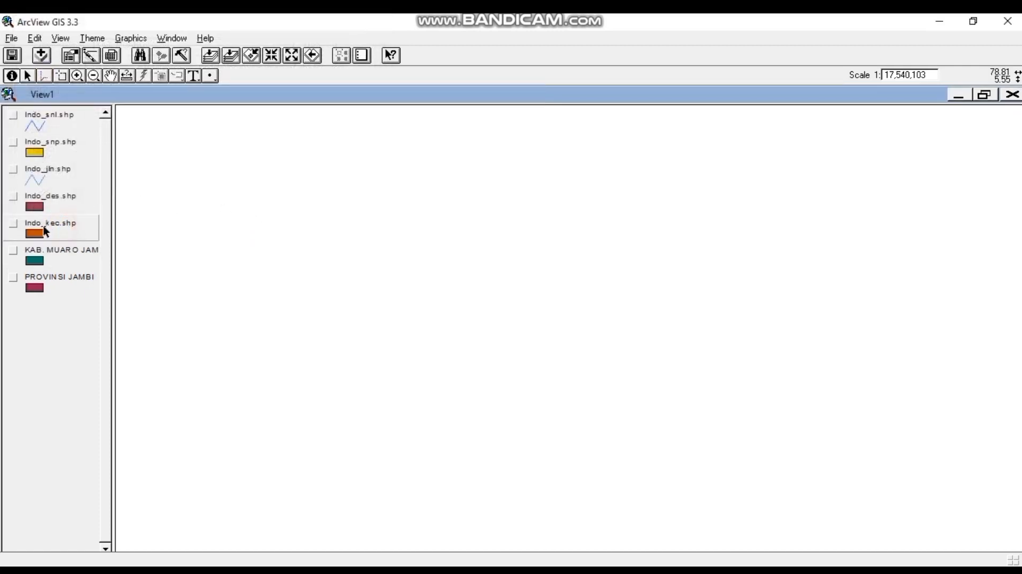
{"action": "left_click", "coordinate": [13, 223]}
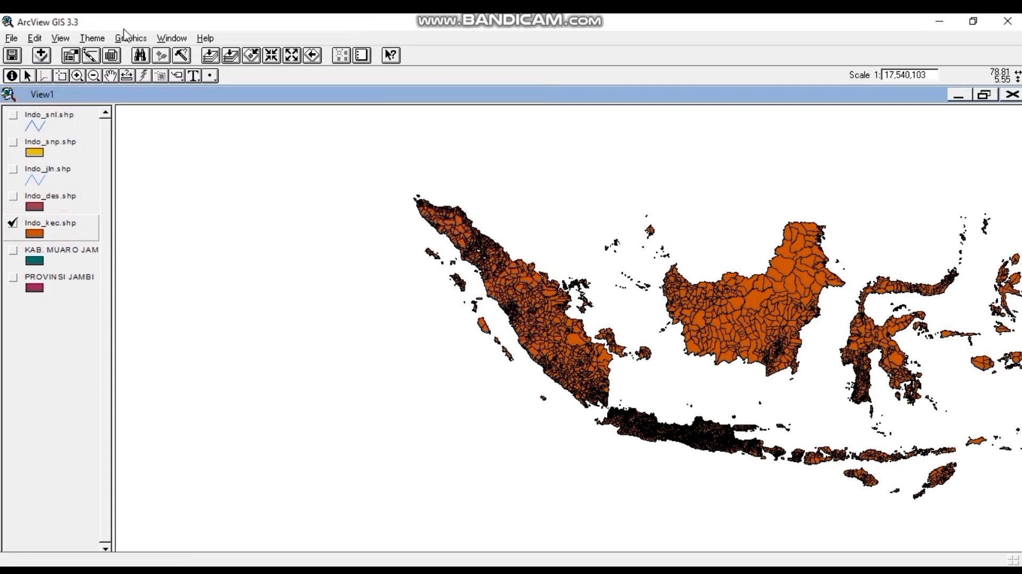
{"action": "left_click", "coordinate": [140, 56]}
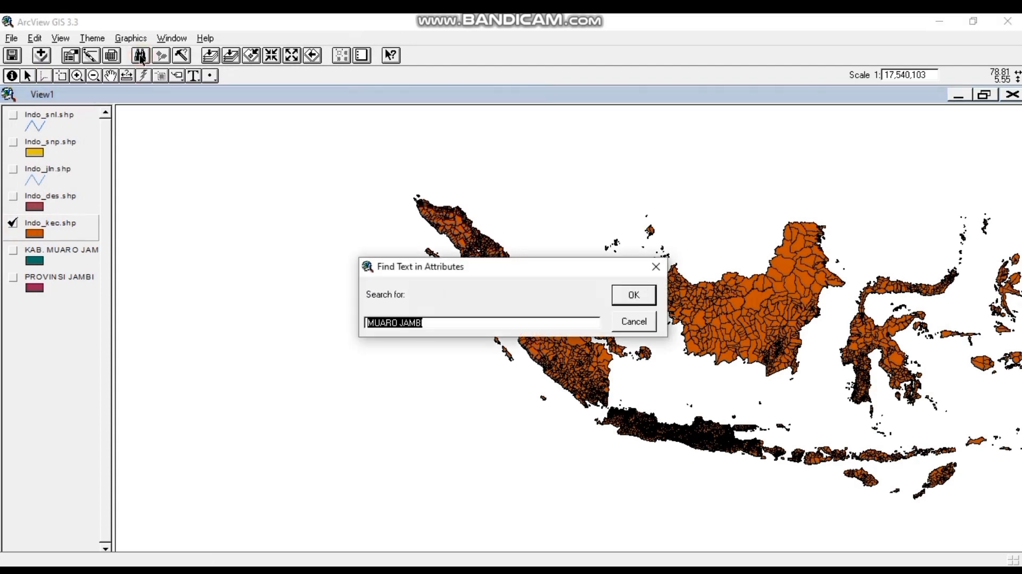
{"action": "type", "text": "MESTONG"}
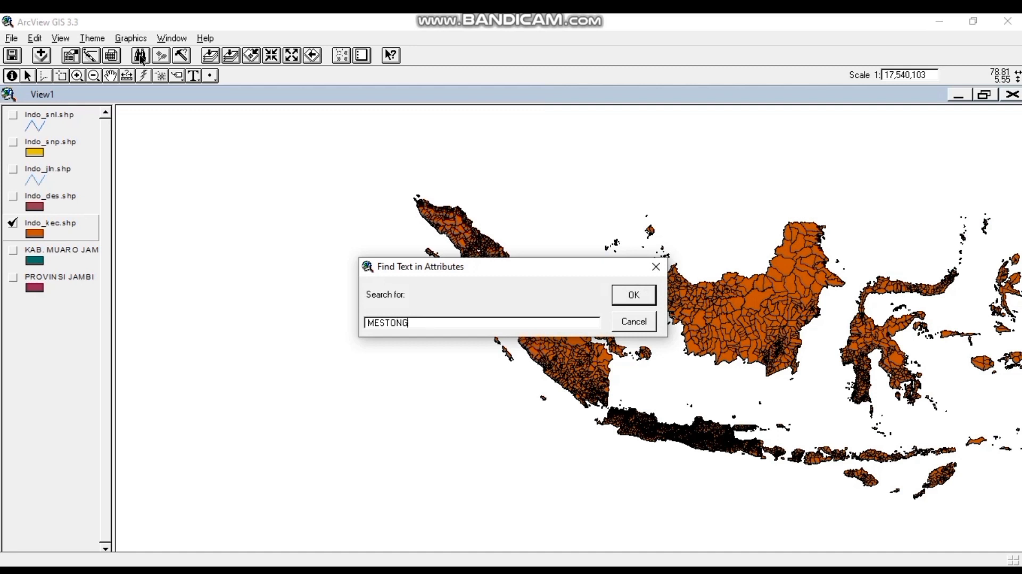
{"action": "key", "text": "Return"}
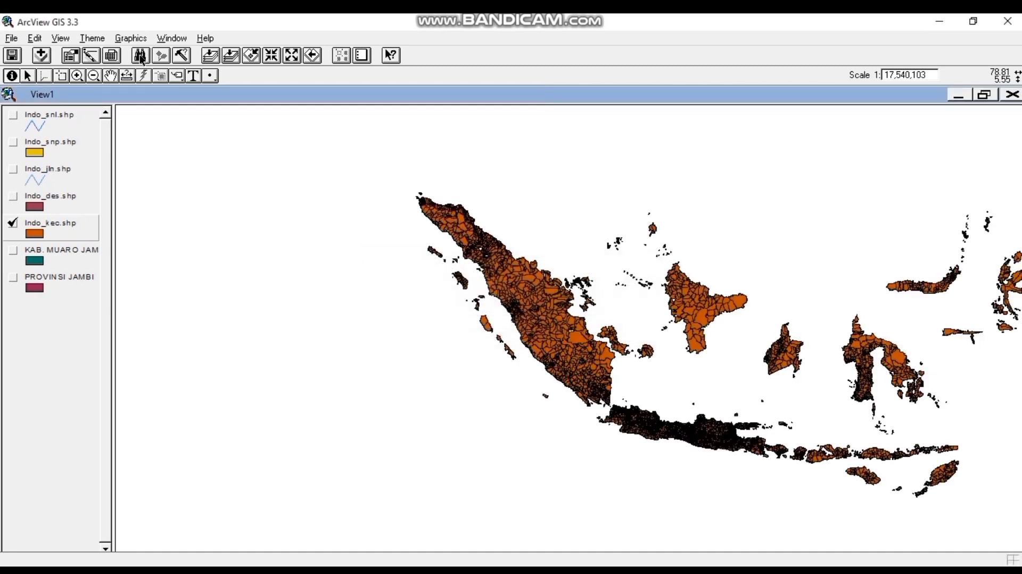
Convert the selected district to a shapefile named theme68.shp in the temp folder and add it to the view
{"action": "left_click", "coordinate": [92, 38]}
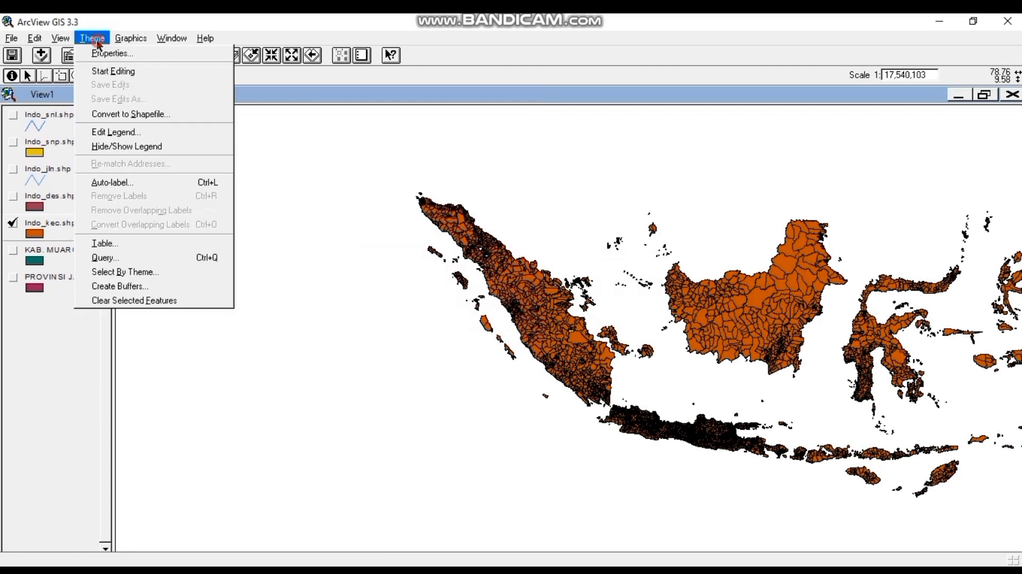
{"action": "left_click", "coordinate": [133, 114]}
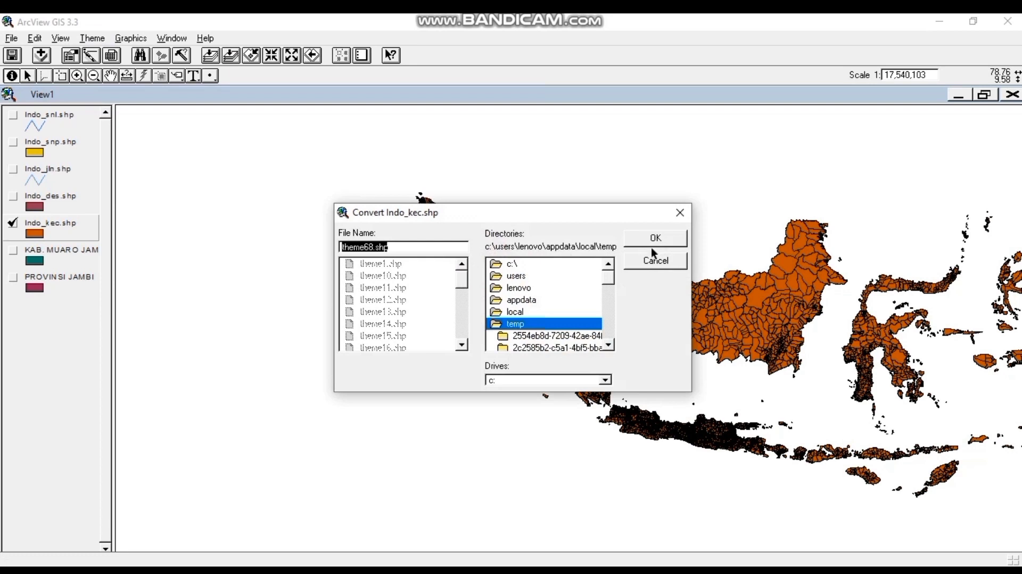
{"action": "left_click", "coordinate": [647, 237]}
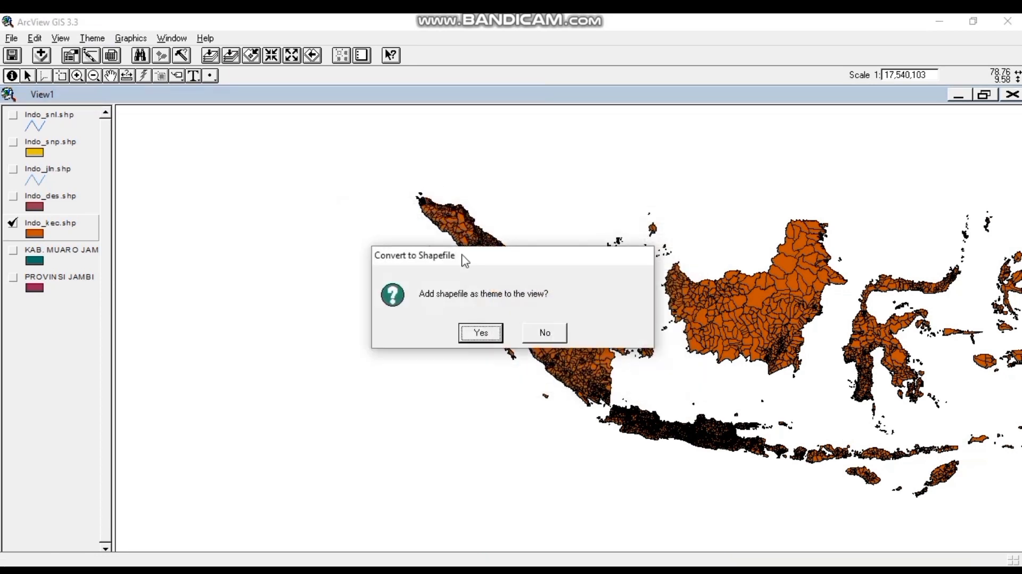
{"action": "left_click", "coordinate": [478, 341]}
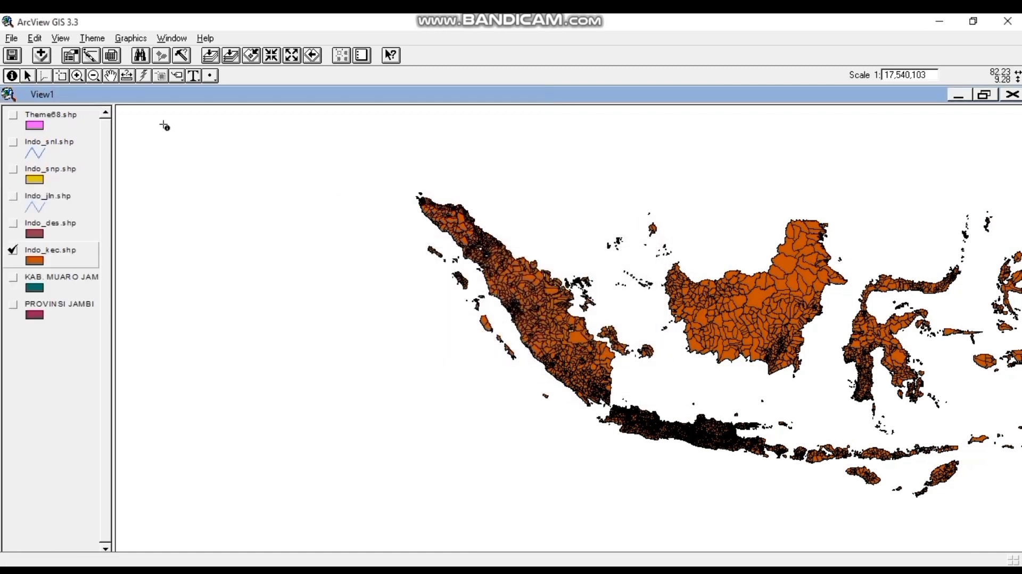
Delete the Indo_kec.shp theme from the view
{"action": "left_click", "coordinate": [36, 37]}
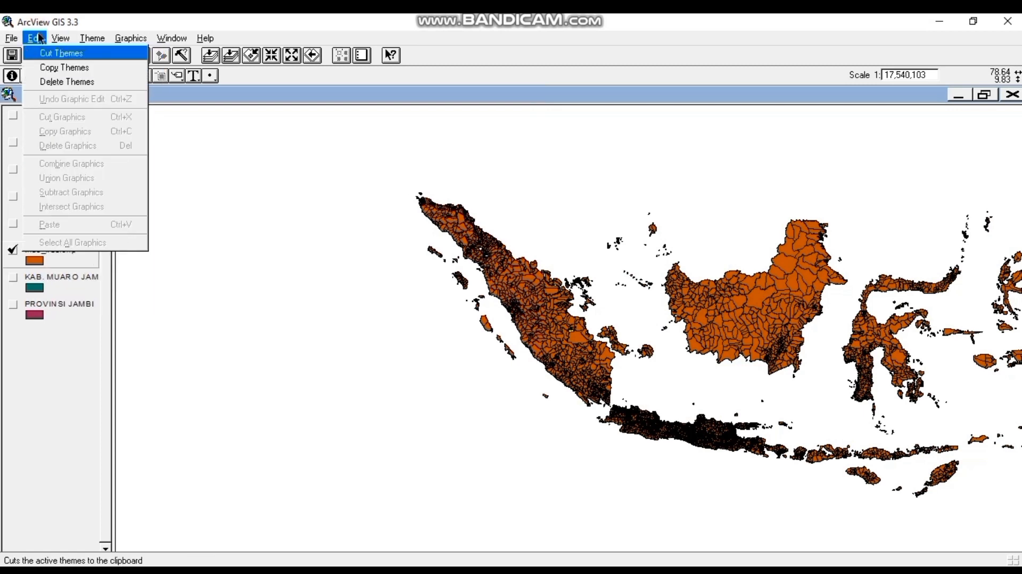
{"action": "left_click", "coordinate": [58, 83]}
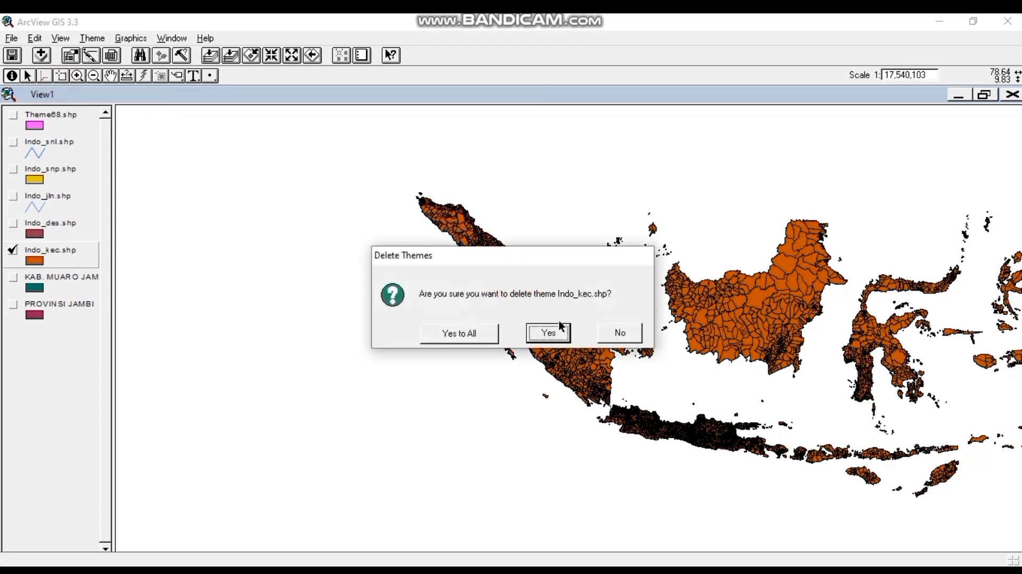
{"action": "left_click", "coordinate": [548, 332]}
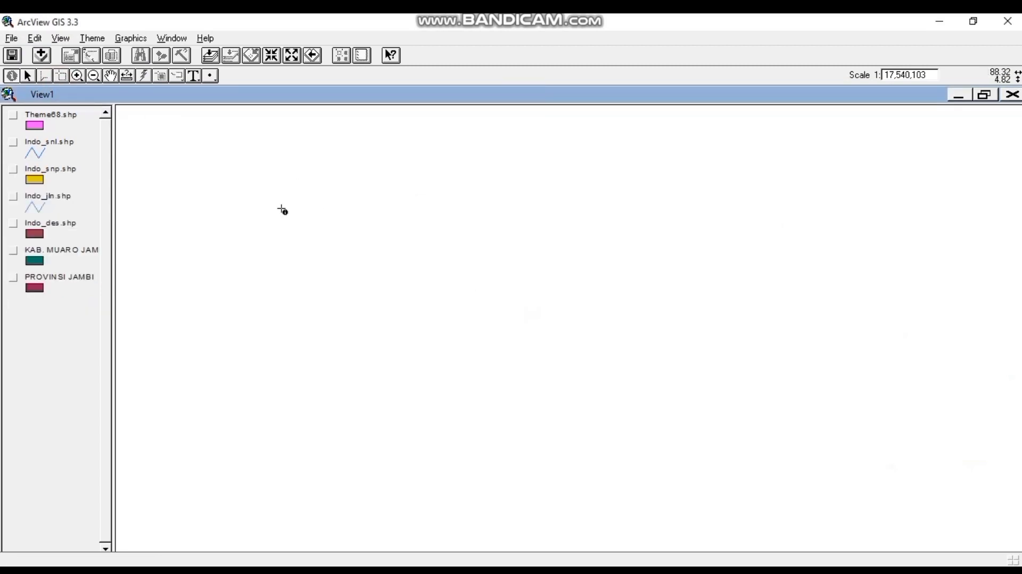
Move the Theme68.shp theme directly above KAB. MUARO JAMBI and rename it KEC. MESTONG in its theme properties
{"action": "left_click_drag", "start_coordinate": [46, 116], "coordinate": [56, 251]}
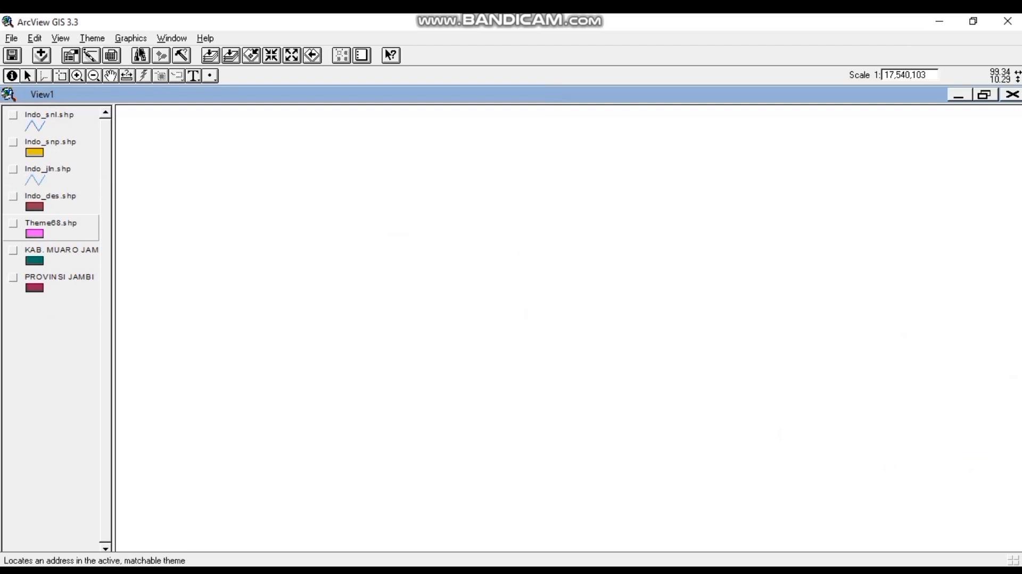
{"action": "left_click", "coordinate": [93, 40]}
{"action": "left_click", "coordinate": [101, 56]}
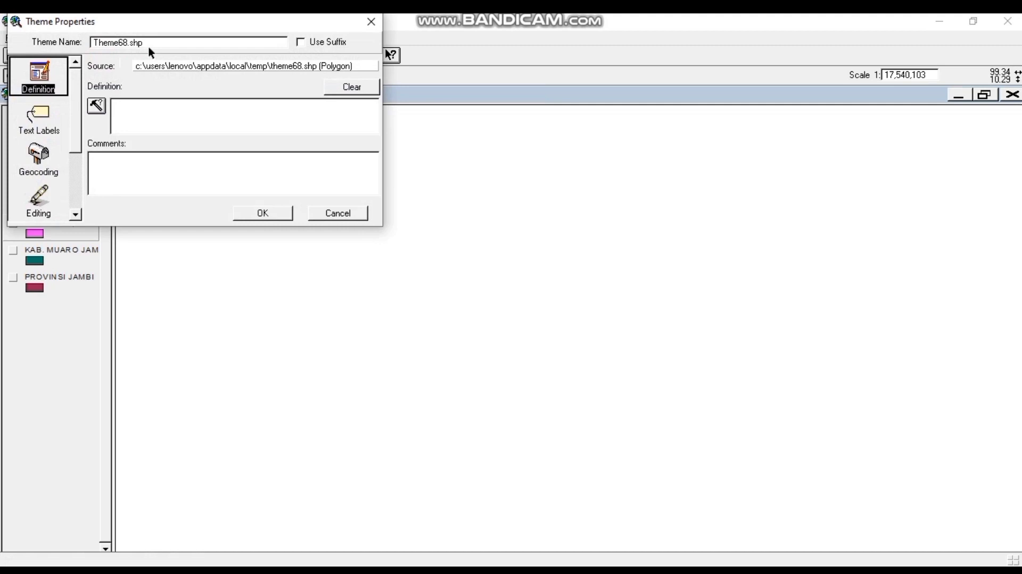
{"action": "left_click_drag", "start_coordinate": [148, 44], "coordinate": [88, 46]}
{"action": "type", "text": "KEC. MESTONG"}
{"action": "left_click", "coordinate": [265, 210]}
{"action": "left_click", "coordinate": [267, 213]}
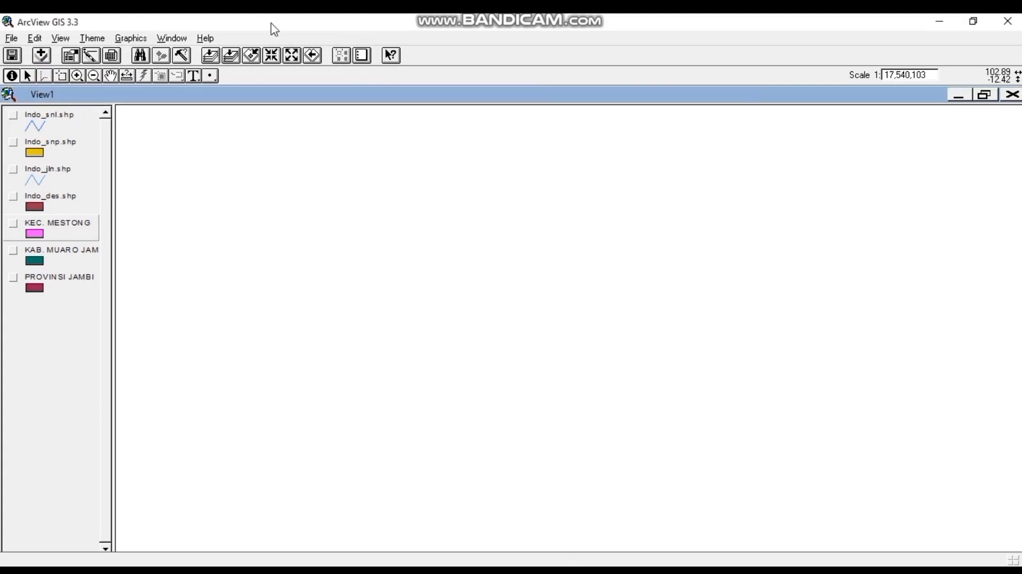
Display the Indo_des.shp theme and select the village PONDOK MEJA by finding its name in the attributes
{"action": "left_click", "coordinate": [46, 200]}
{"action": "left_click", "coordinate": [13, 197]}
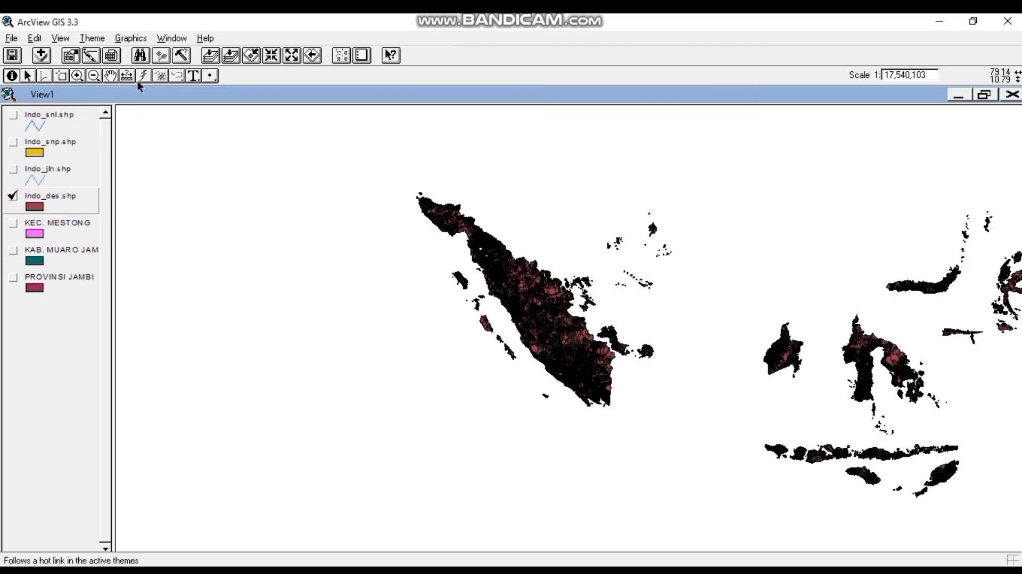
{"action": "left_click", "coordinate": [139, 55]}
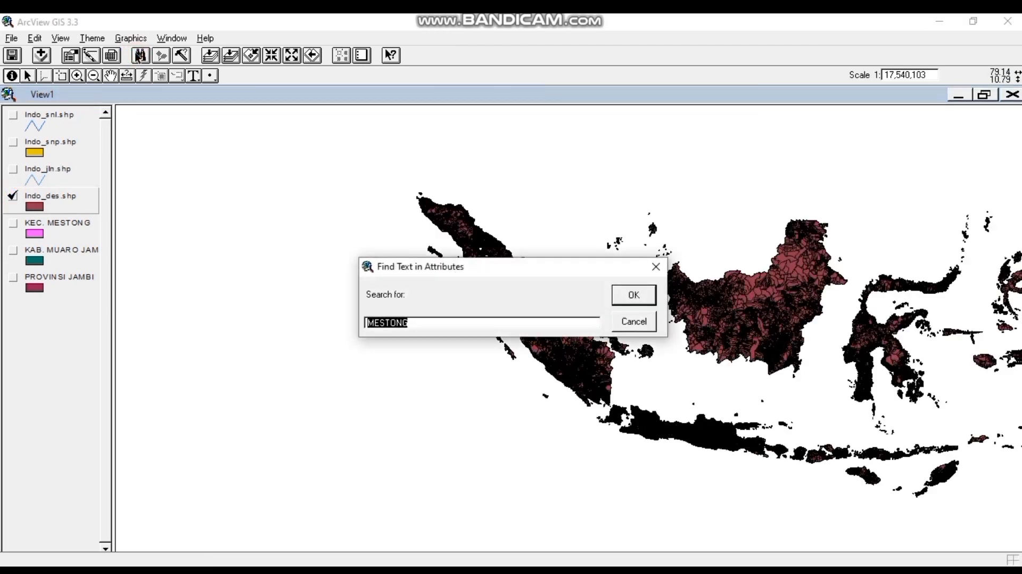
{"action": "type", "text": "PONDOK MEJA"}
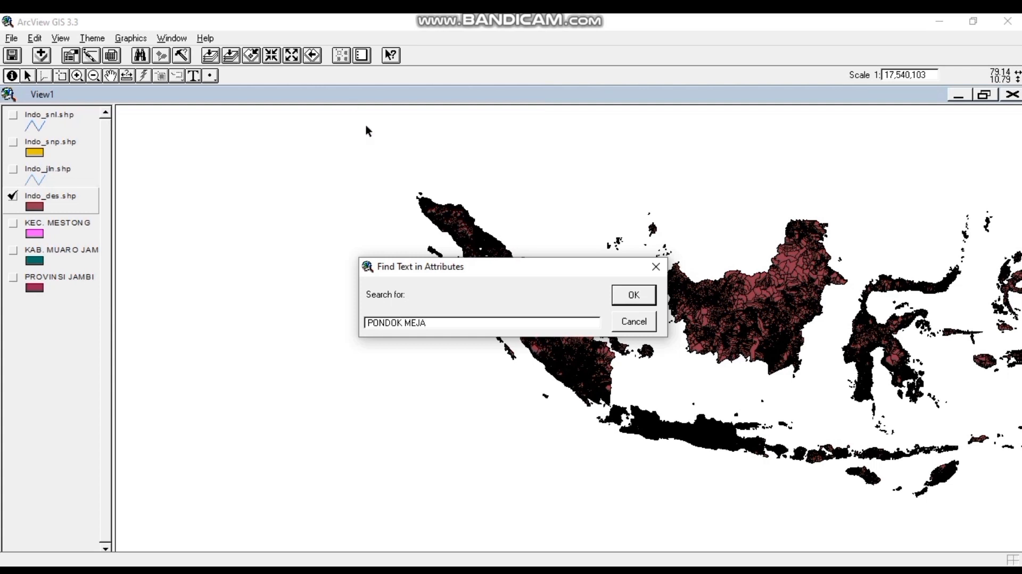
{"action": "key", "text": "Return"}
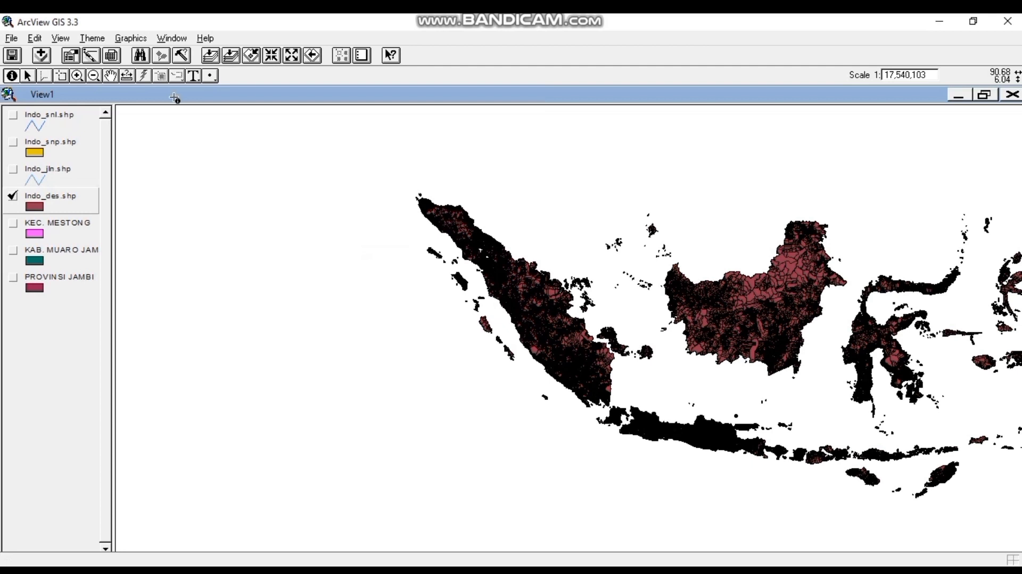
Convert the selected village to a shapefile named theme69.shp in the temp folder and add it to the view
{"action": "left_click", "coordinate": [93, 39]}
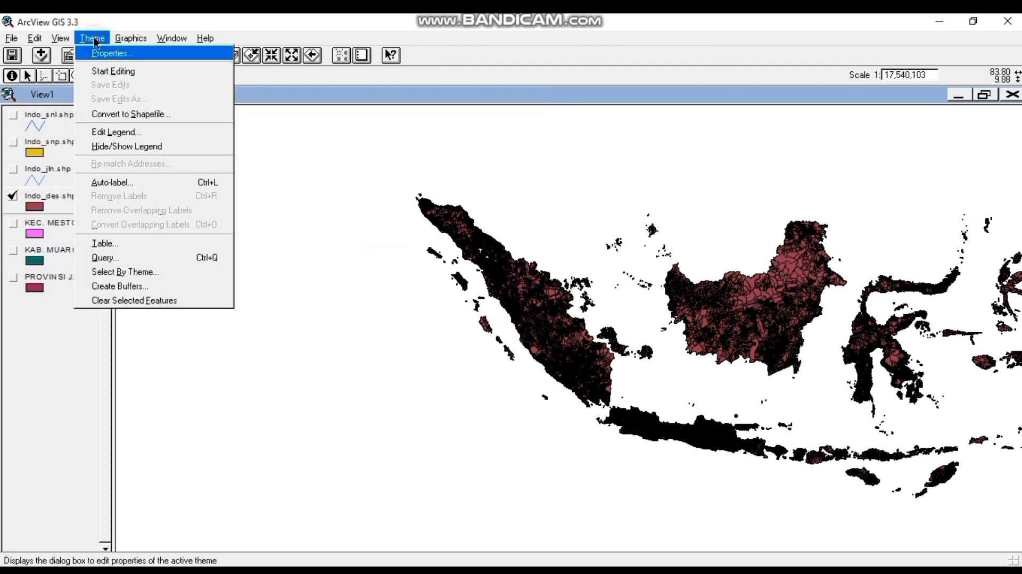
{"action": "left_click", "coordinate": [132, 114]}
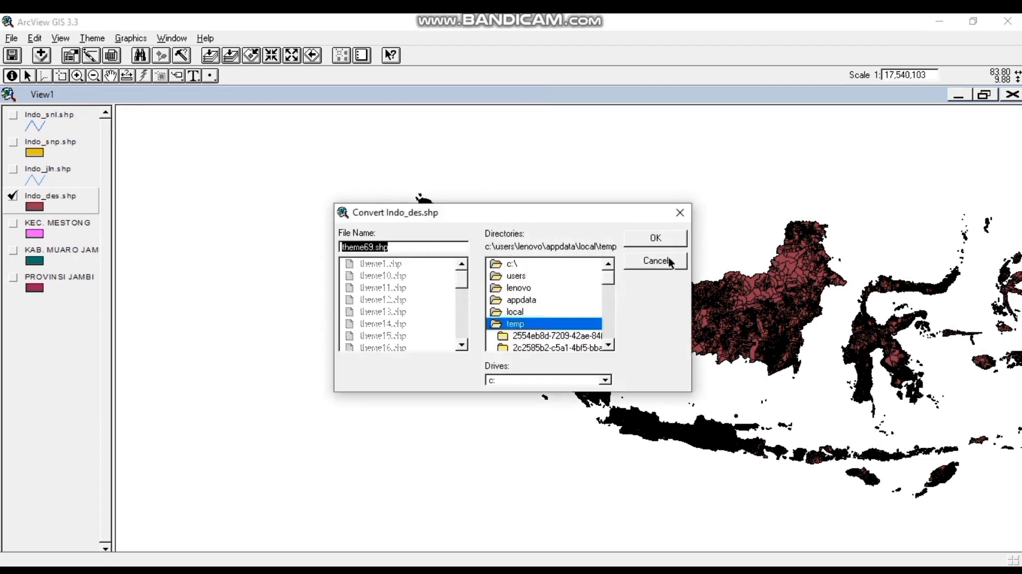
{"action": "left_click", "coordinate": [658, 237]}
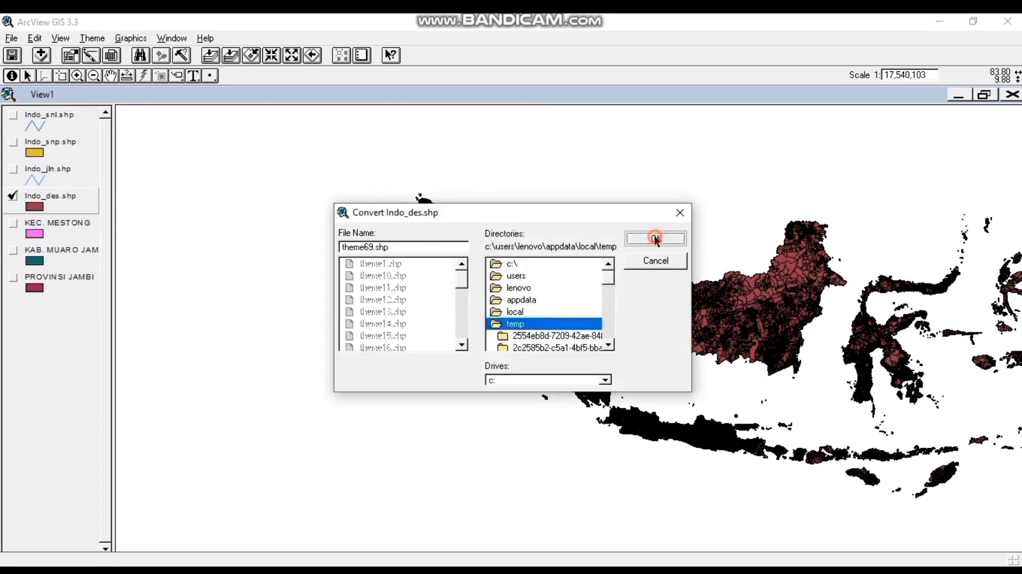
{"action": "left_click", "coordinate": [487, 332]}
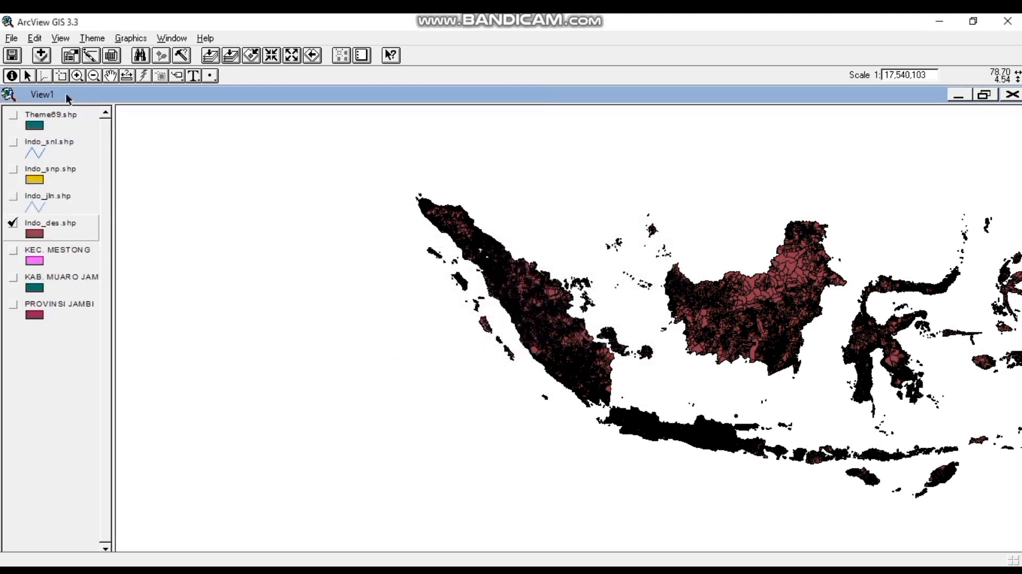
Delete the Indo_des.shp theme from the view
{"action": "left_click", "coordinate": [34, 38]}
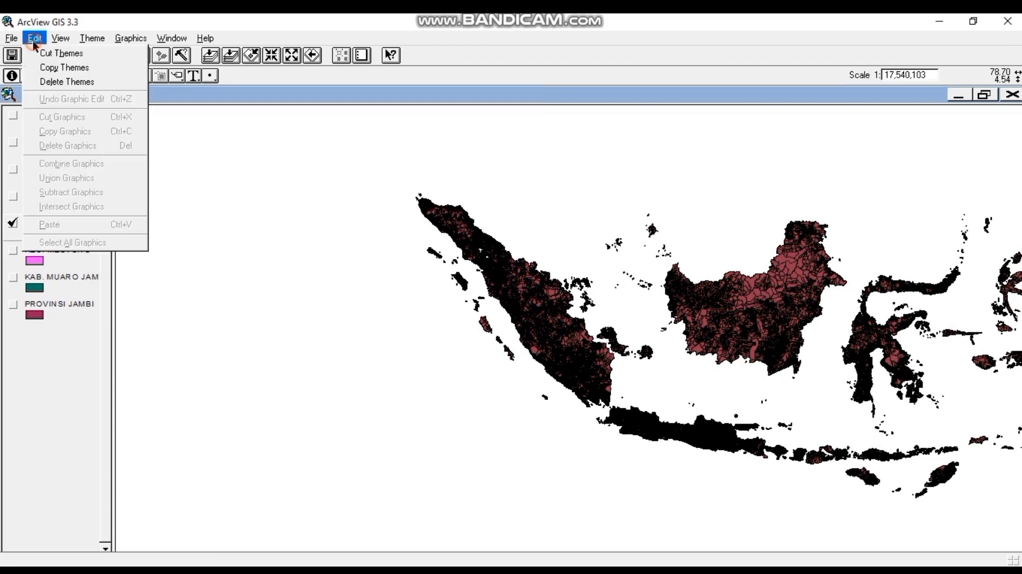
{"action": "left_click", "coordinate": [65, 83]}
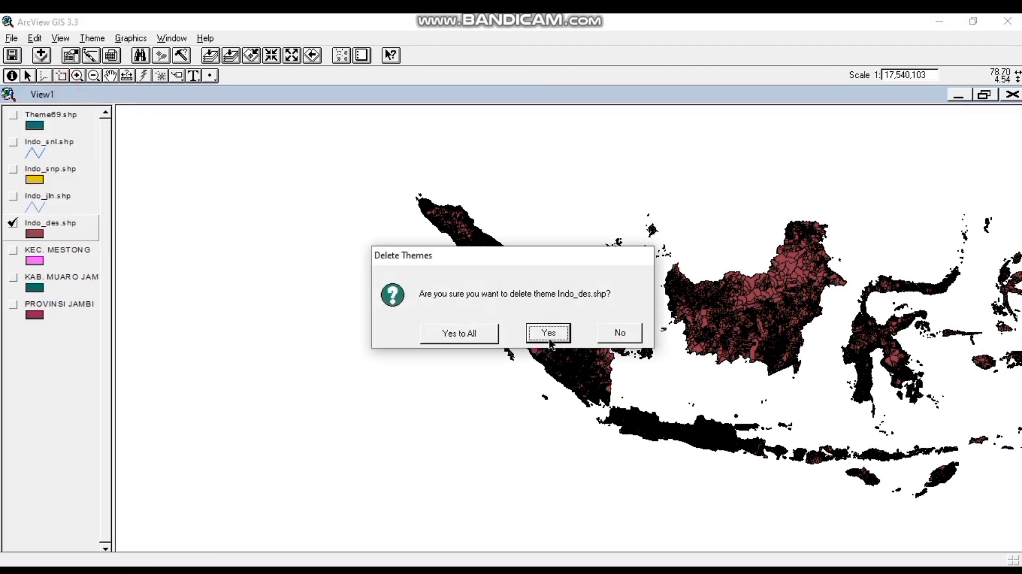
{"action": "left_click", "coordinate": [549, 335]}
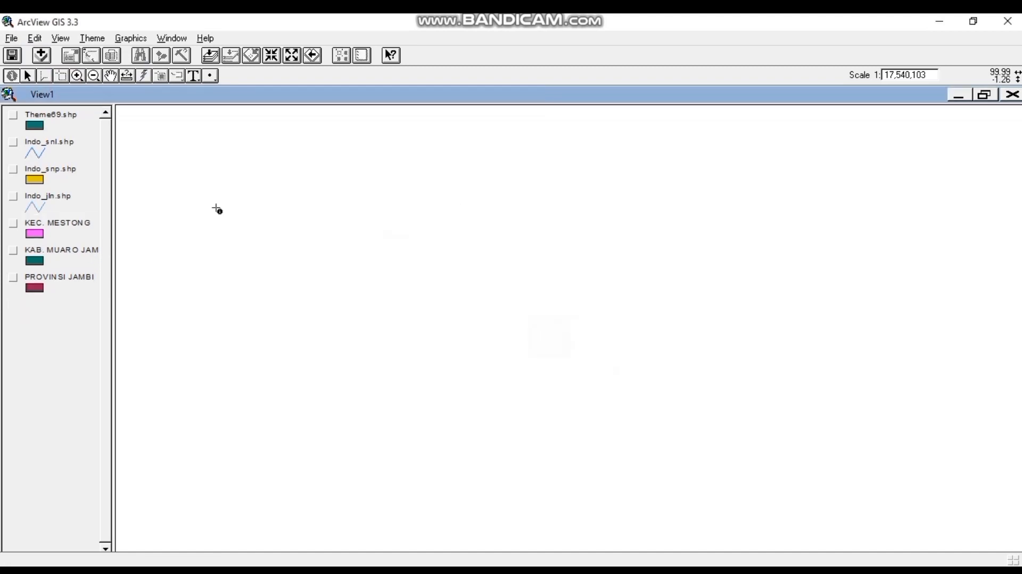
Move the Theme69.shp theme directly above KEC. MESTONG and rename it DESA PONDOK MEJA in its theme properties
{"action": "left_click_drag", "start_coordinate": [58, 117], "coordinate": [64, 225]}
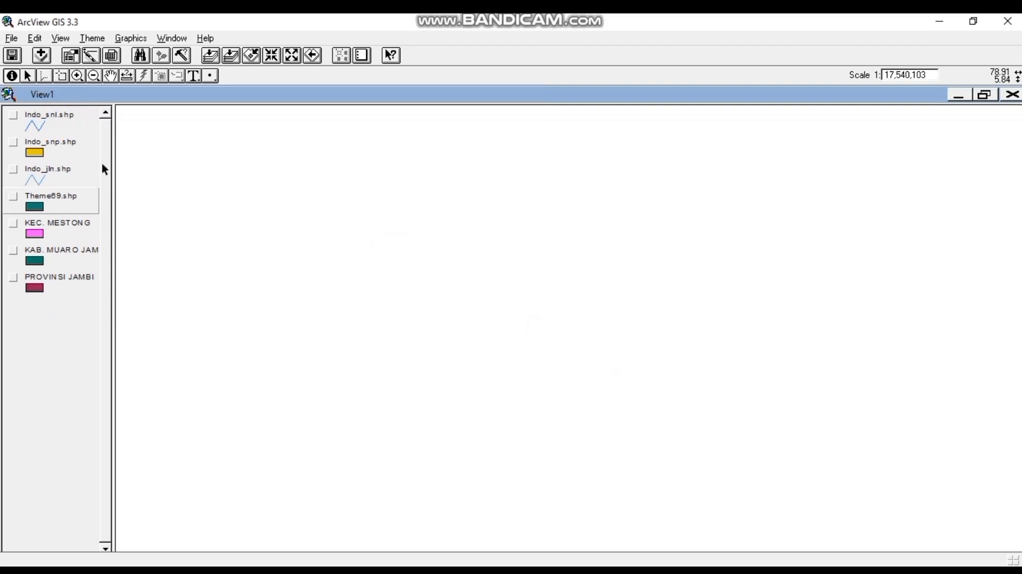
{"action": "left_click", "coordinate": [98, 41]}
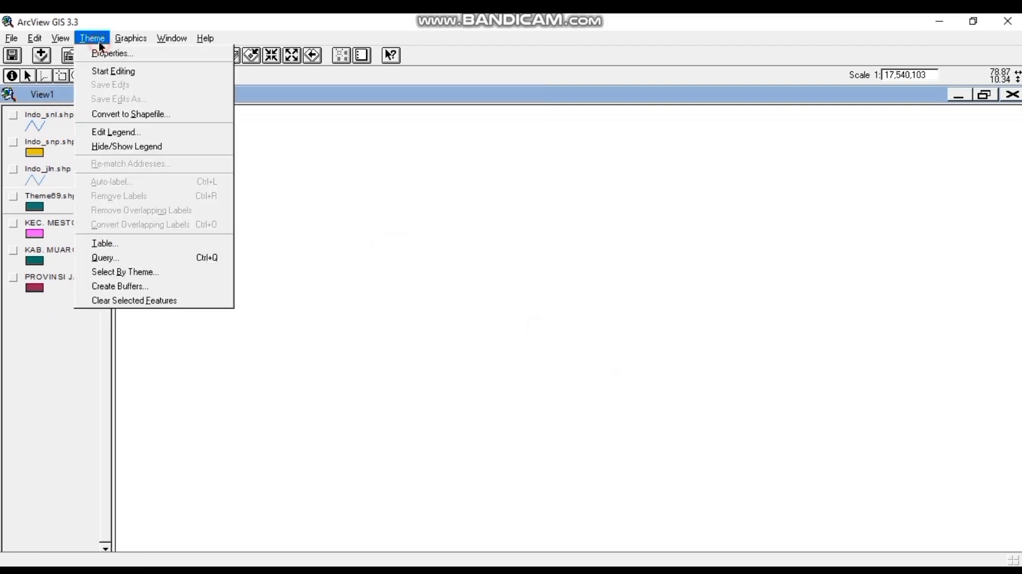
{"action": "left_click", "coordinate": [111, 54]}
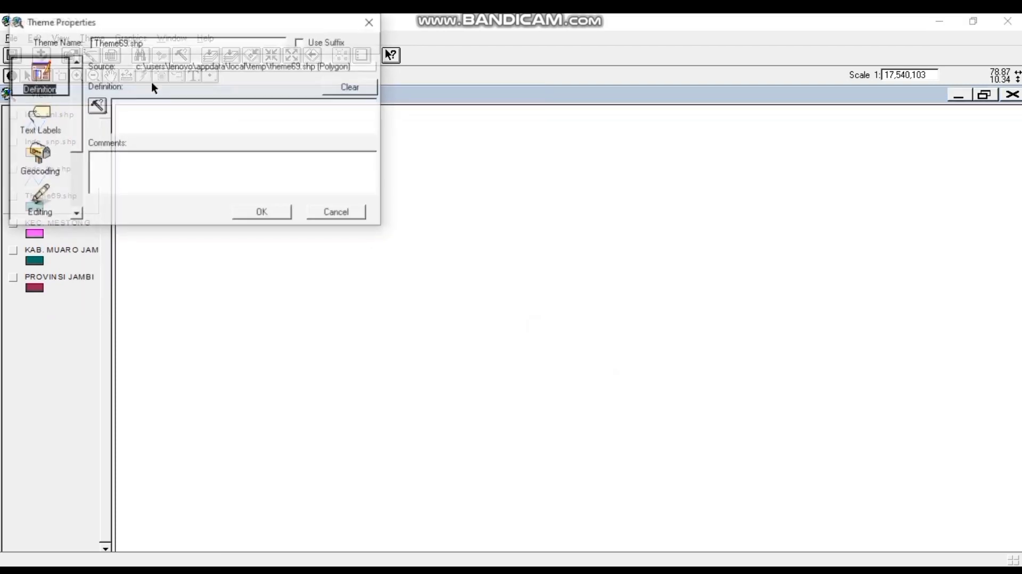
{"action": "left_click_drag", "start_coordinate": [144, 43], "coordinate": [89, 43]}
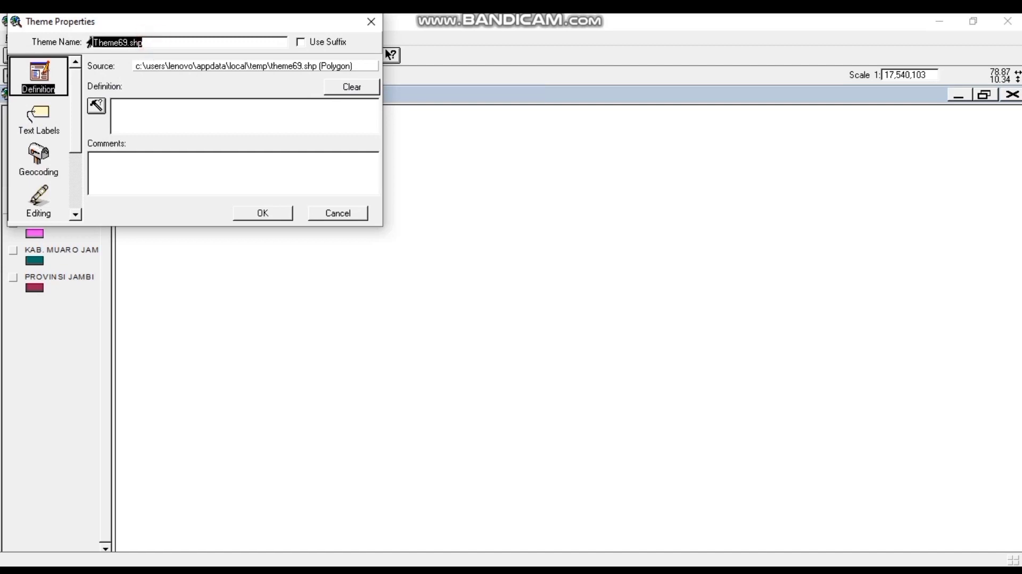
{"action": "type", "text": "DESA"}
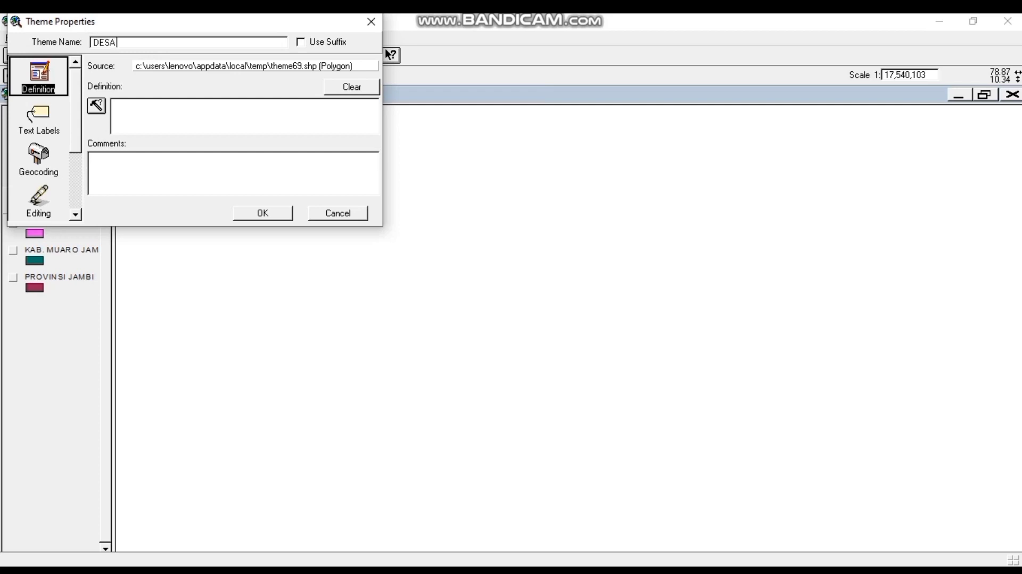
{"action": "type", "text": " POND"}
{"action": "left_click", "coordinate": [278, 213]}
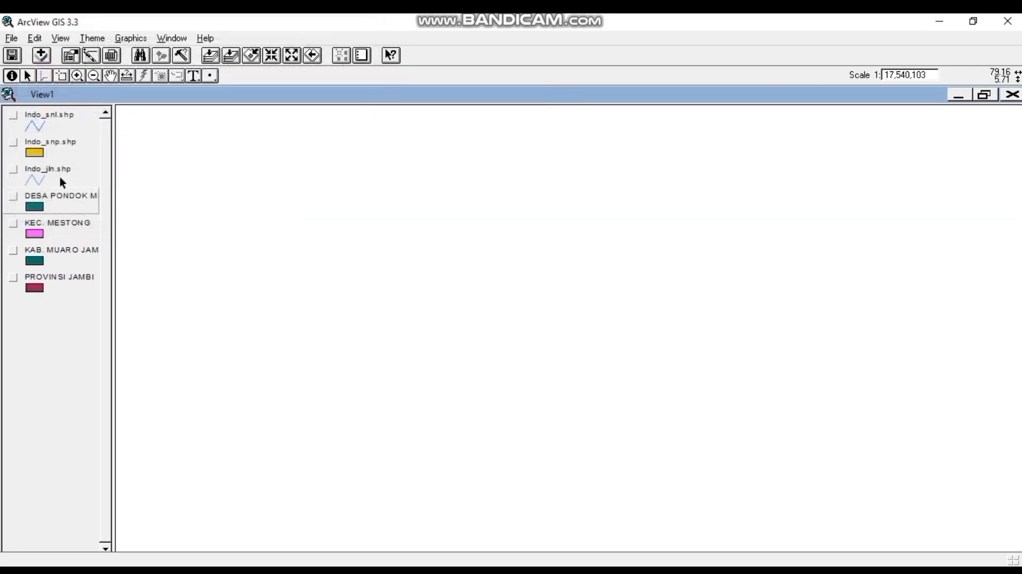
Display the PROVINSI JAMBI, KAB. MUARO JAMBI, KEC. MESTONG and DESA PONDOK MEJA themes together on the map
{"action": "left_click", "coordinate": [14, 277]}
{"action": "mouse_move", "coordinate": [12, 263]}
{"action": "left_mouse_down"}
{"action": "mouse_move", "coordinate": [11, 237]}
{"action": "mouse_move", "coordinate": [15, 256]}
{"action": "left_mouse_up"}
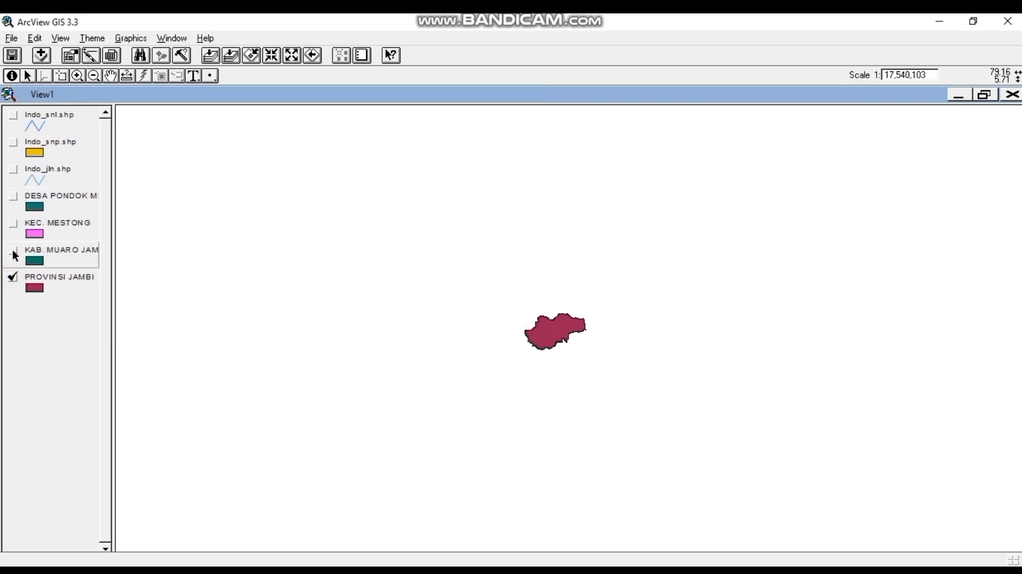
{"action": "left_click", "coordinate": [13, 255]}
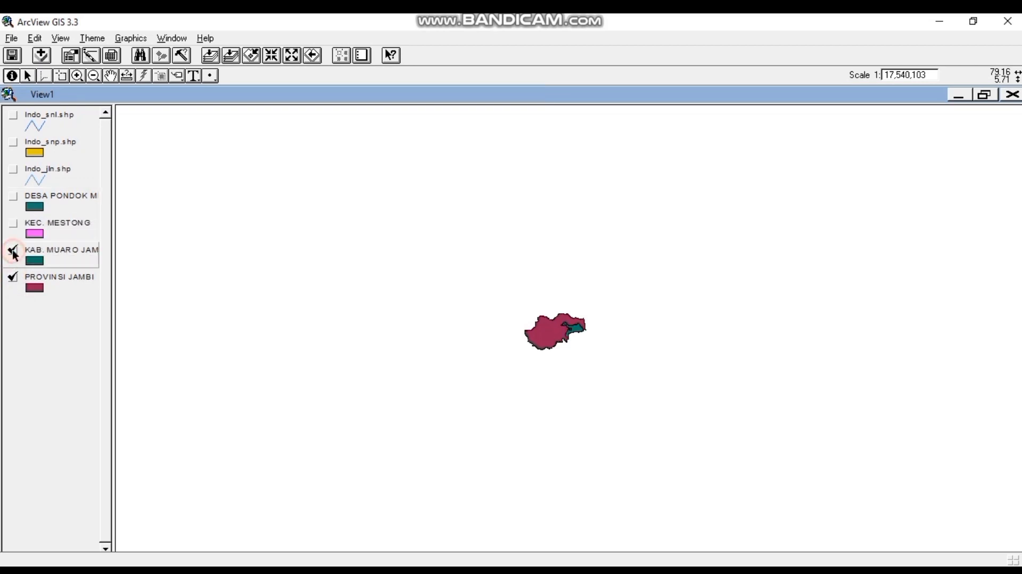
{"action": "left_click", "coordinate": [13, 223]}
{"action": "left_click", "coordinate": [14, 197]}
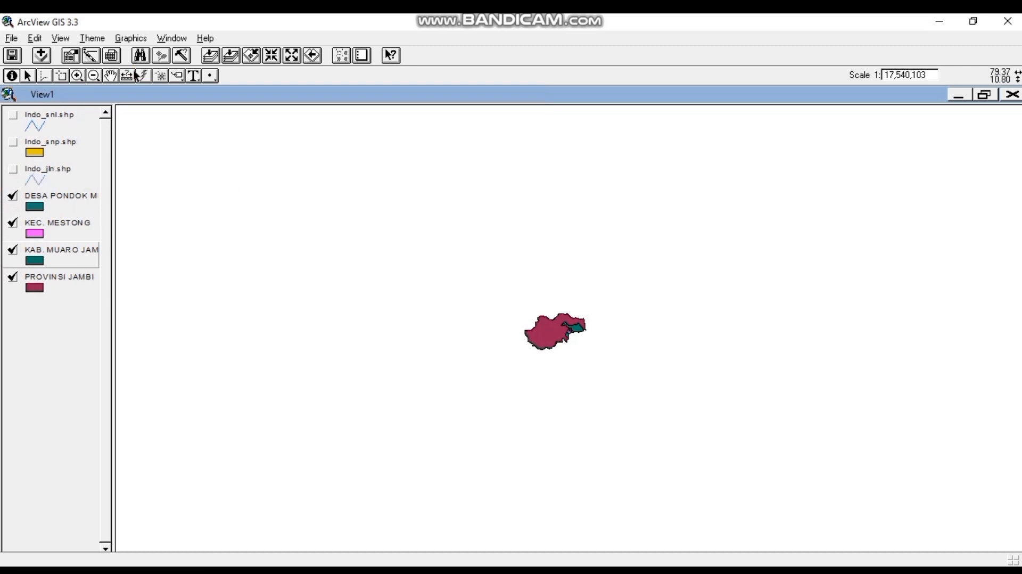
{"action": "left_click", "coordinate": [77, 76]}
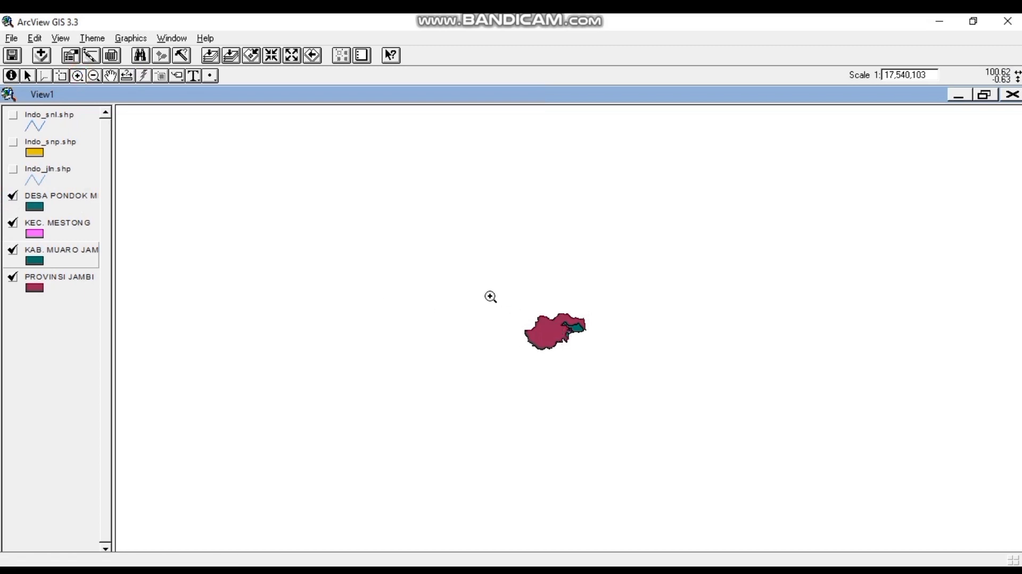
{"action": "left_click_drag", "start_coordinate": [489, 297], "coordinate": [606, 366]}
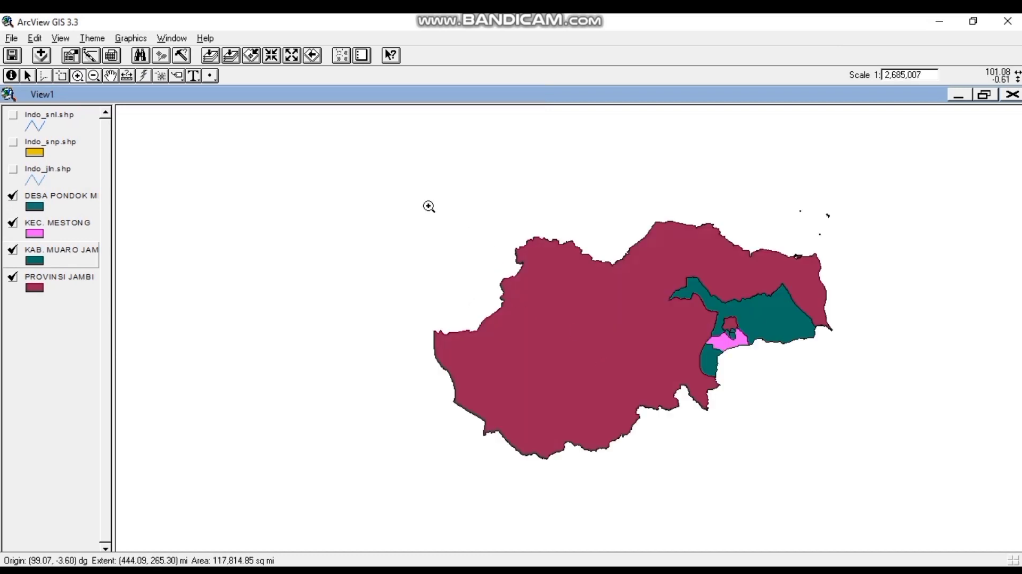
{"action": "left_click_drag", "start_coordinate": [400, 179], "coordinate": [853, 473]}
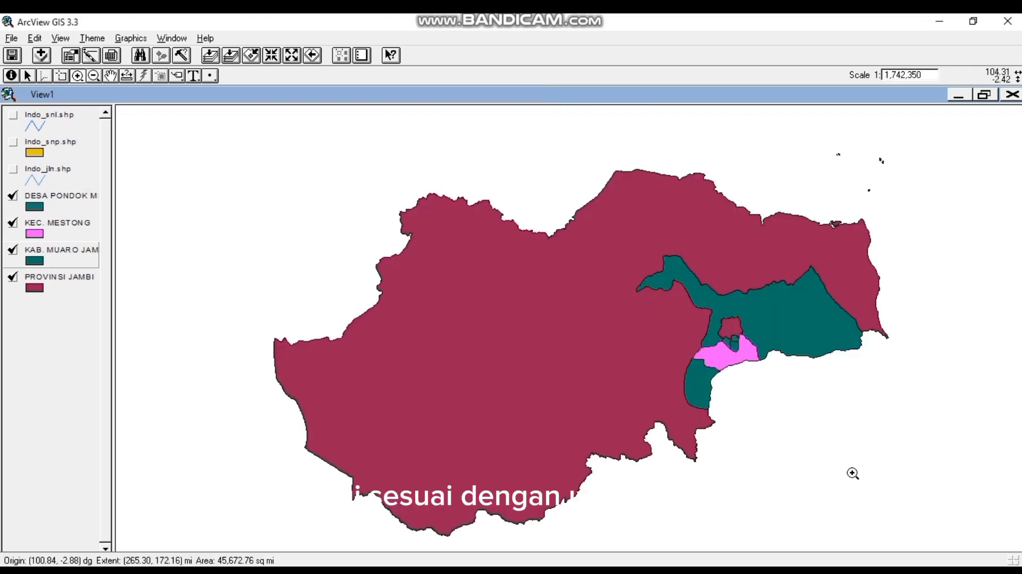
{"action": "left_click", "coordinate": [559, 317]}
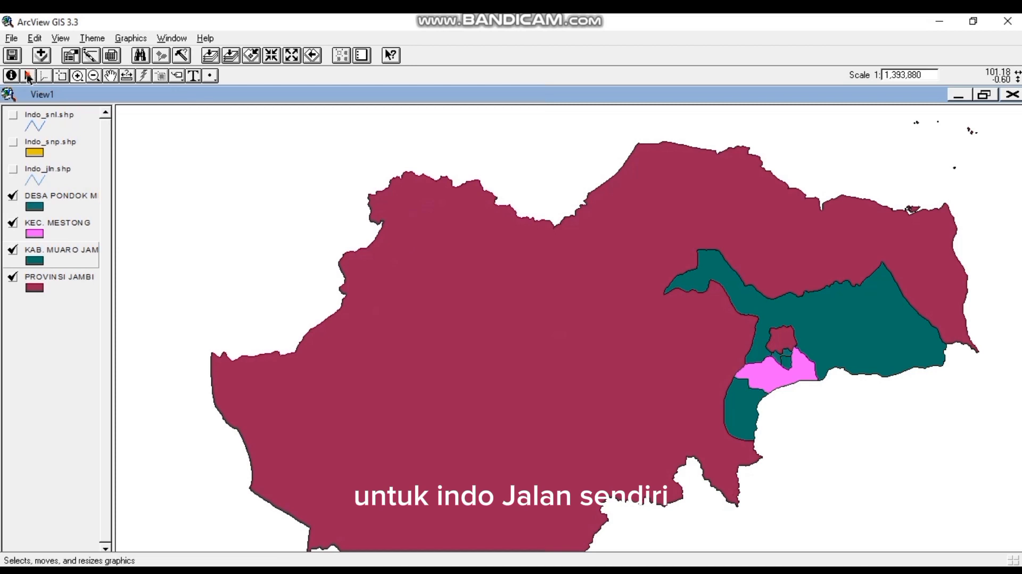
Rename the Indo_jln.shp theme as JALAN in its theme properties
{"action": "left_click", "coordinate": [35, 172]}
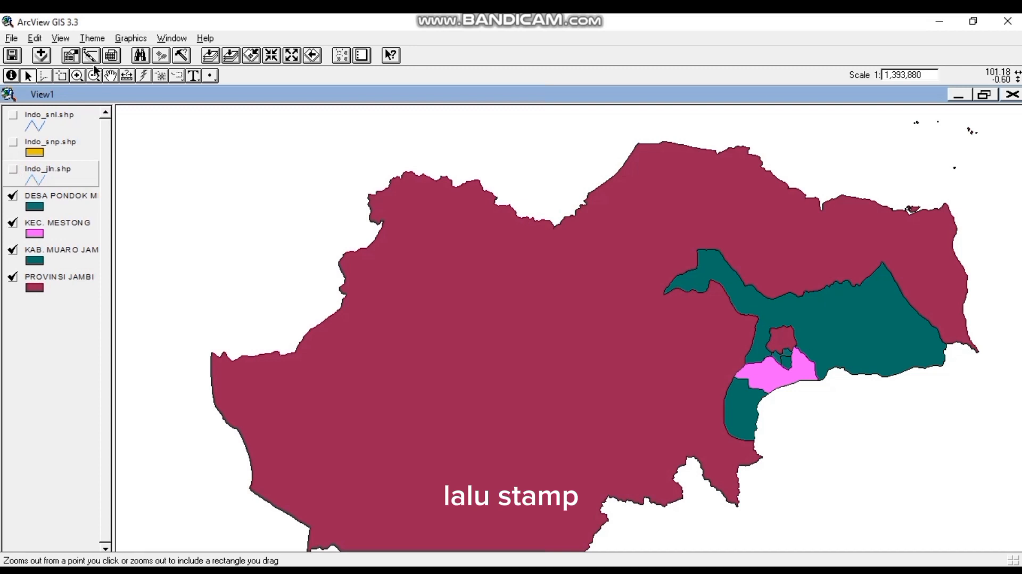
{"action": "left_click", "coordinate": [93, 38]}
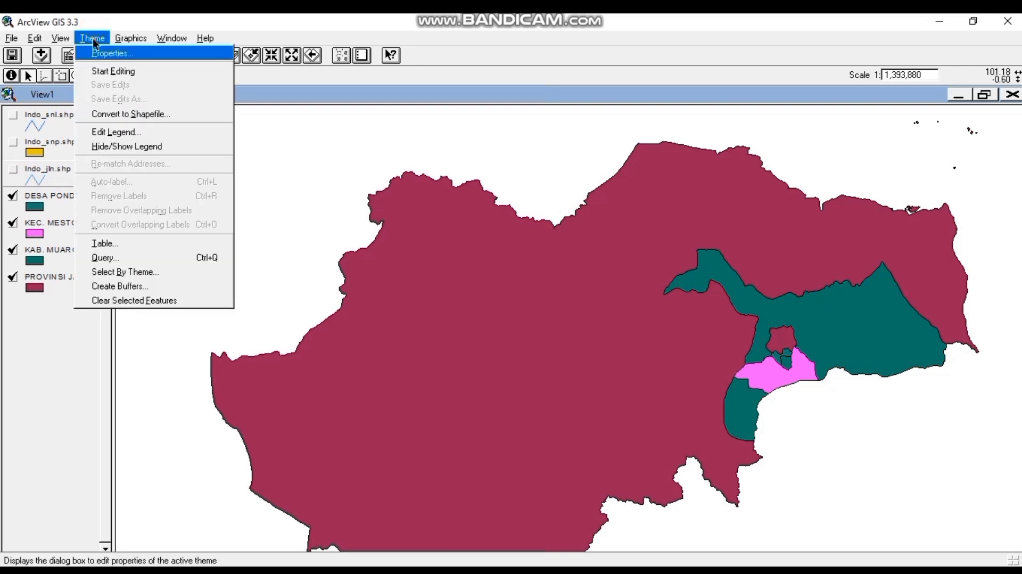
{"action": "left_click", "coordinate": [101, 51]}
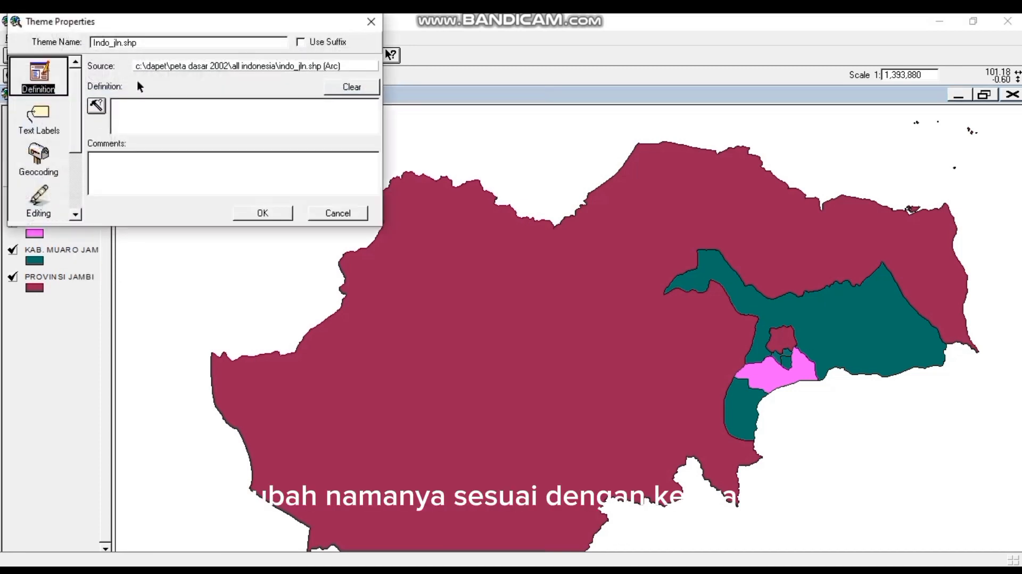
{"action": "left_click_drag", "start_coordinate": [146, 43], "coordinate": [85, 40]}
{"action": "key", "text": "BackSpace"}
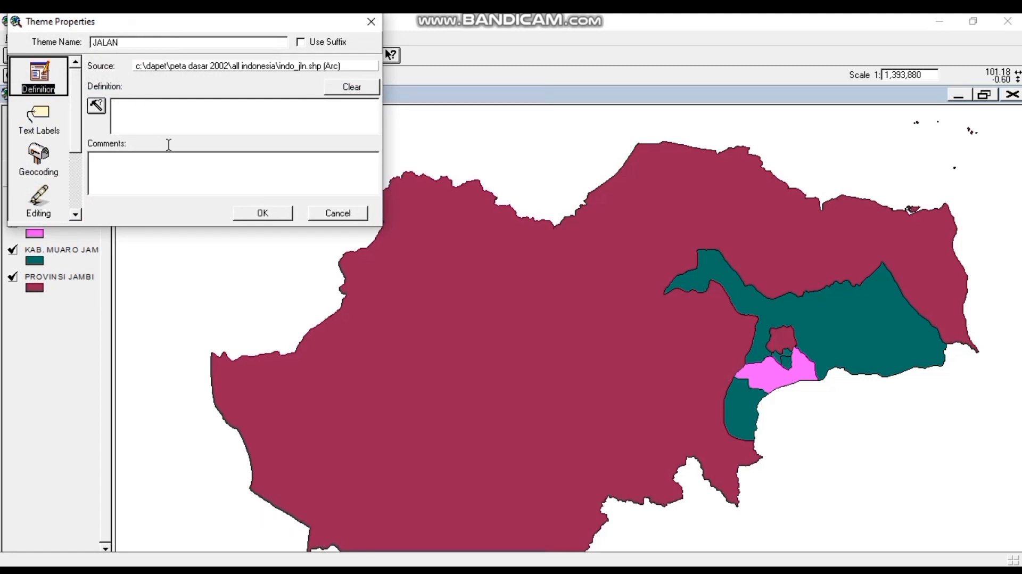
{"action": "left_click", "coordinate": [285, 213]}
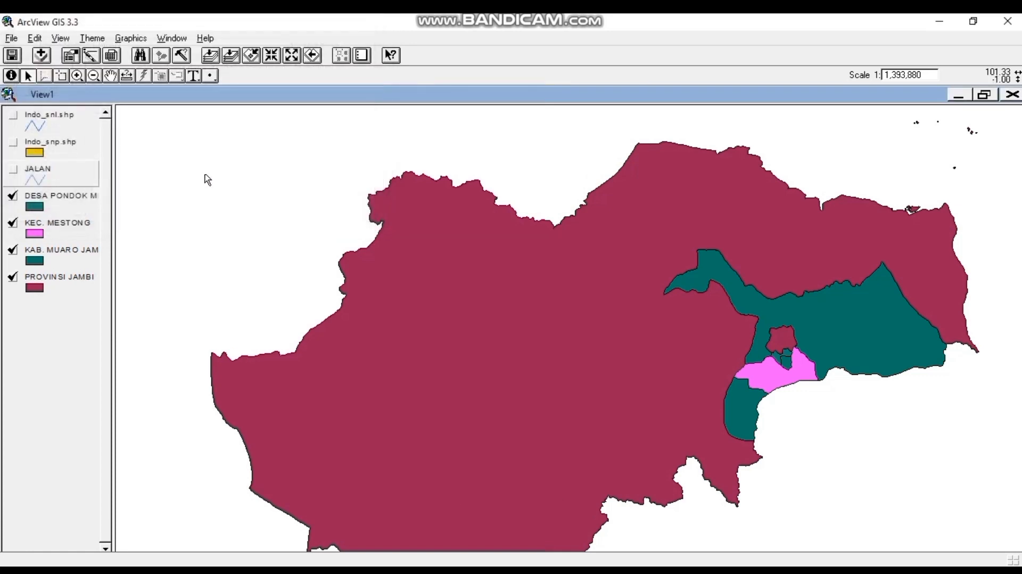
Rename the Indo_snp.shp theme as SUNGAI BESAR in its theme properties
{"action": "left_click", "coordinate": [54, 146]}
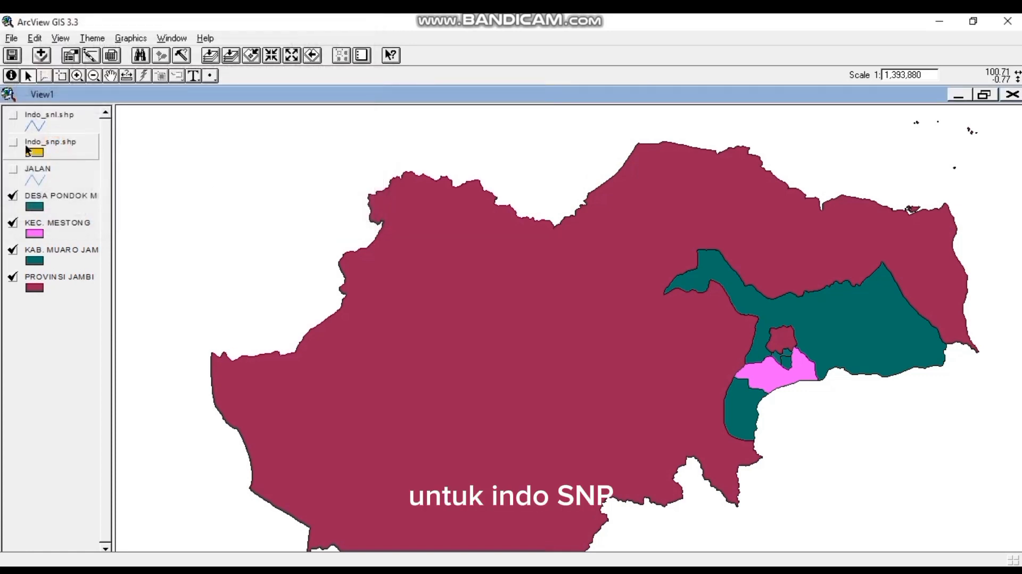
{"action": "left_click", "coordinate": [92, 38]}
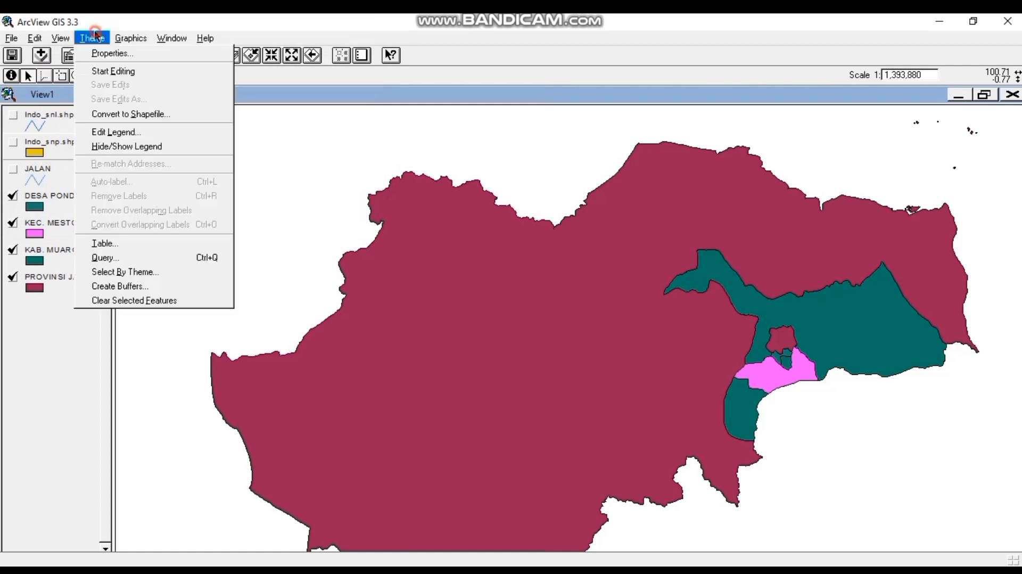
{"action": "left_click", "coordinate": [120, 52]}
{"action": "left_click_drag", "start_coordinate": [151, 44], "coordinate": [89, 46]}
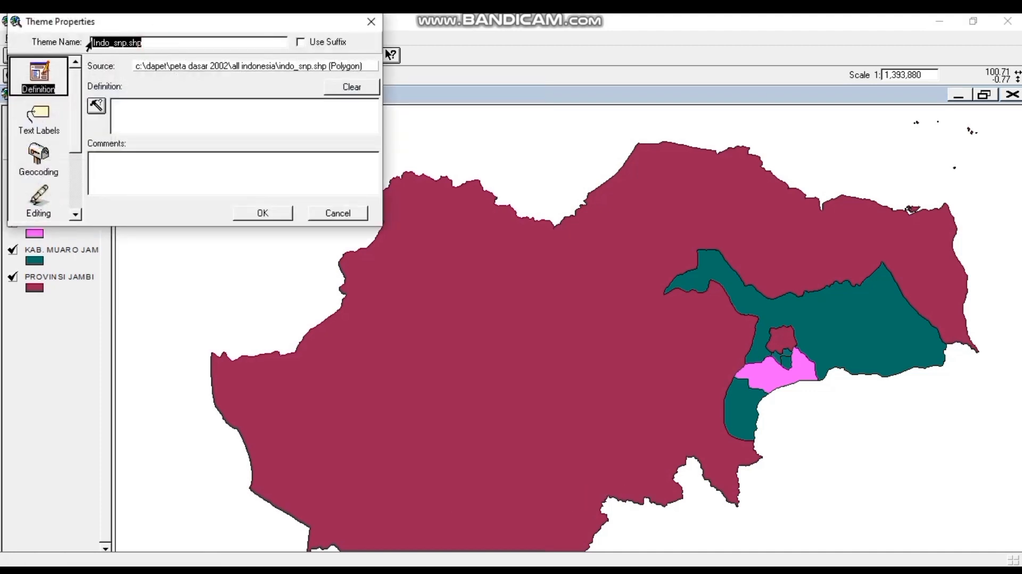
{"action": "type", "text": "SUNGAI BESAR"}
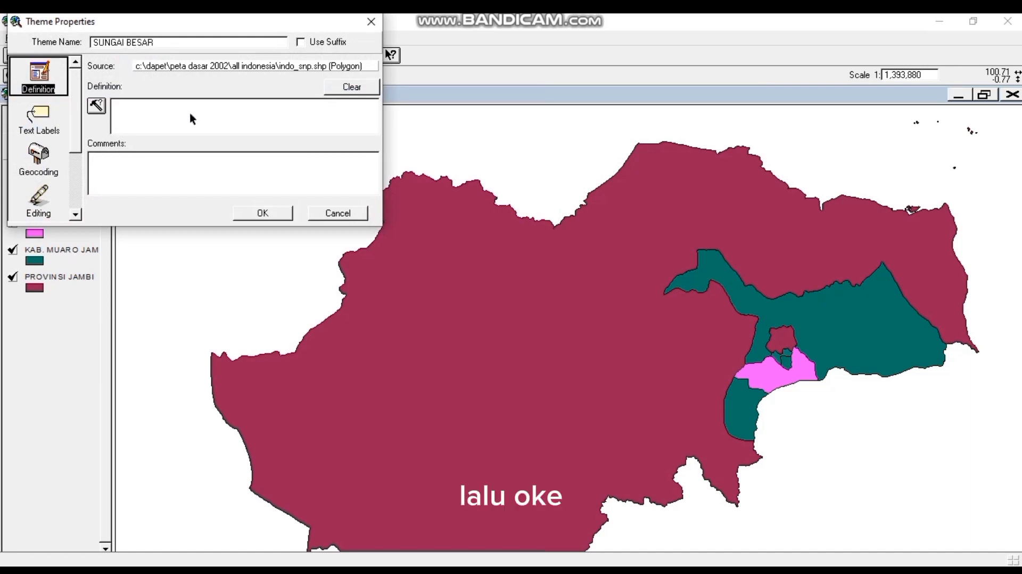
{"action": "left_click", "coordinate": [263, 213]}
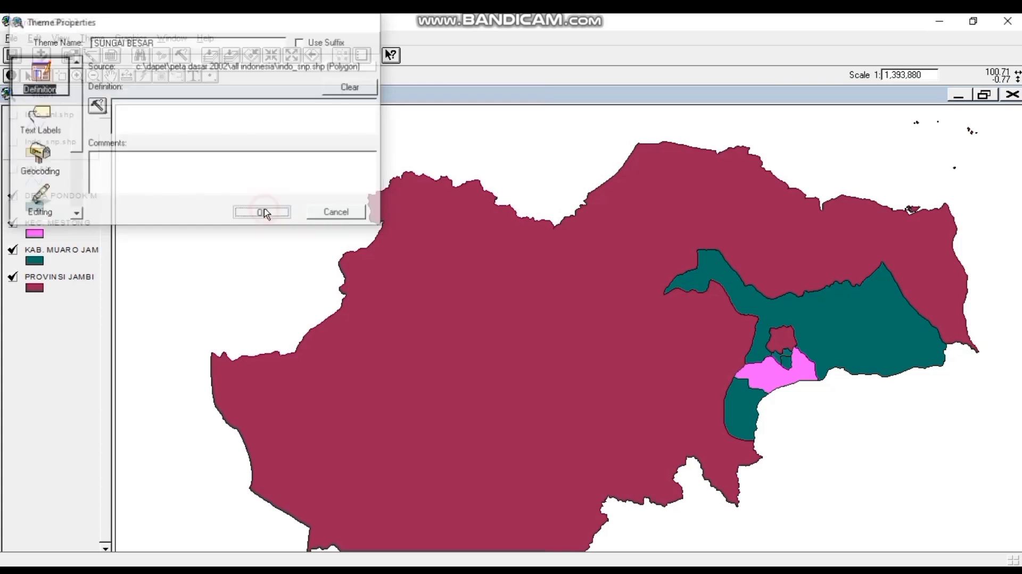
Rename the Indo_snl.shp theme as SUNGAI KECIL in its theme properties
{"action": "left_click", "coordinate": [68, 115]}
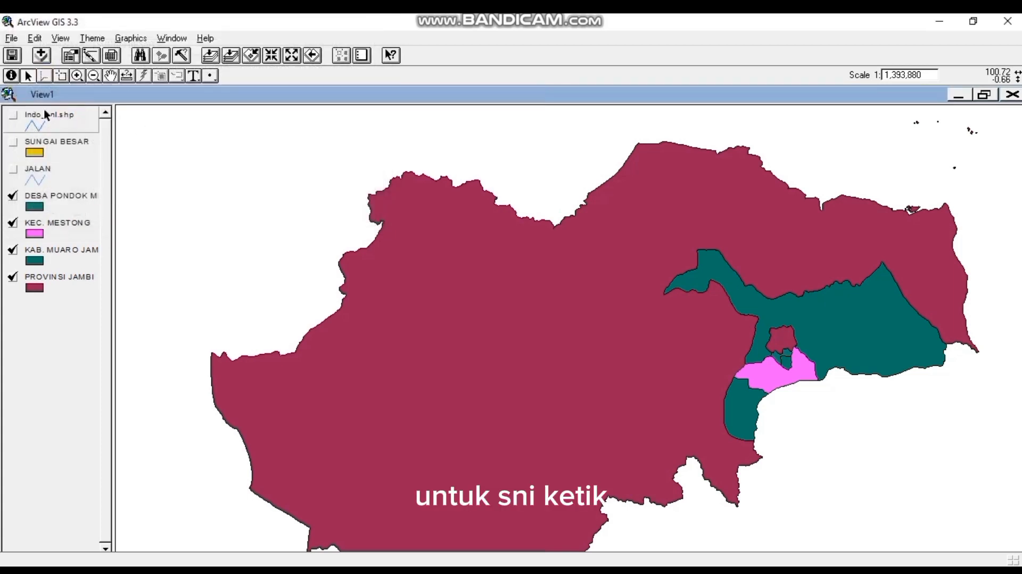
{"action": "left_click", "coordinate": [92, 38]}
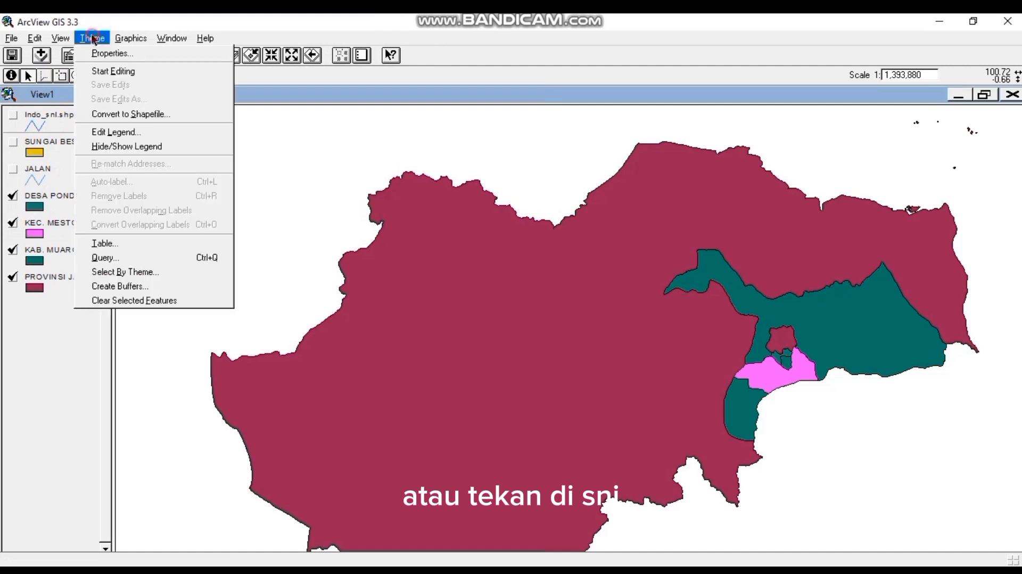
{"action": "left_click", "coordinate": [129, 51]}
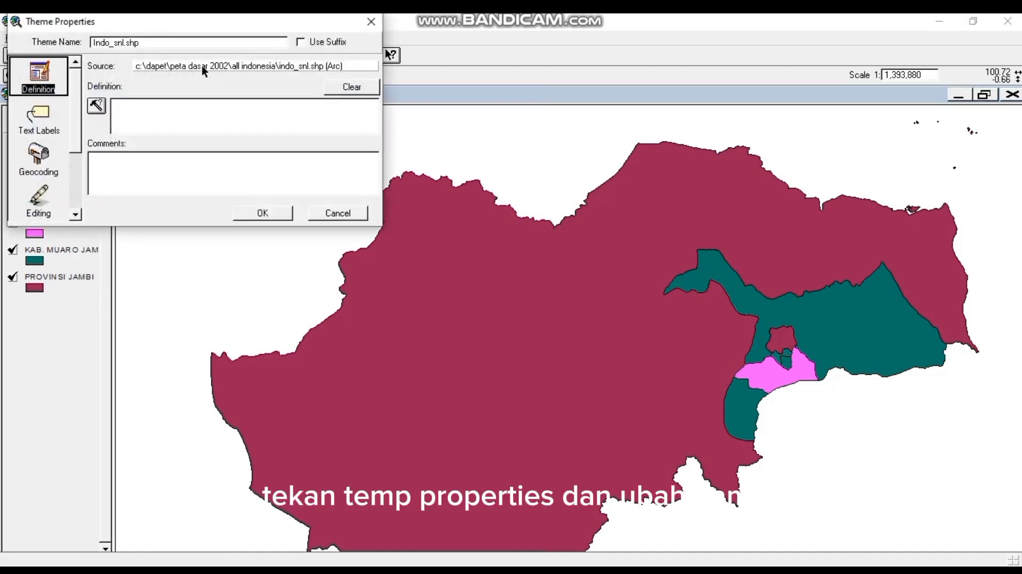
{"action": "left_click_drag", "start_coordinate": [149, 43], "coordinate": [92, 37]}
{"action": "type", "text": "SU"}
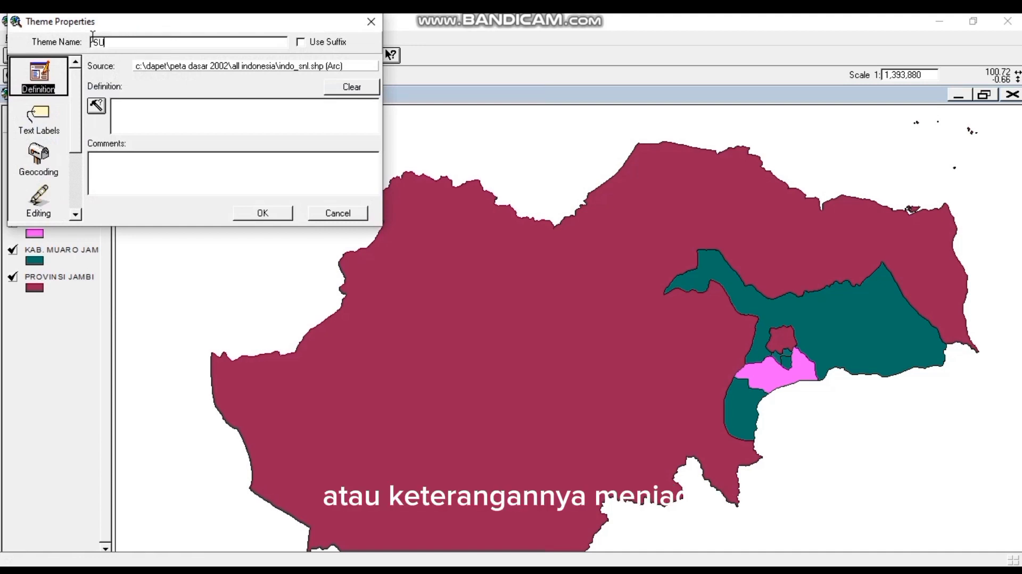
{"action": "type", "text": "NGAI KECIL"}
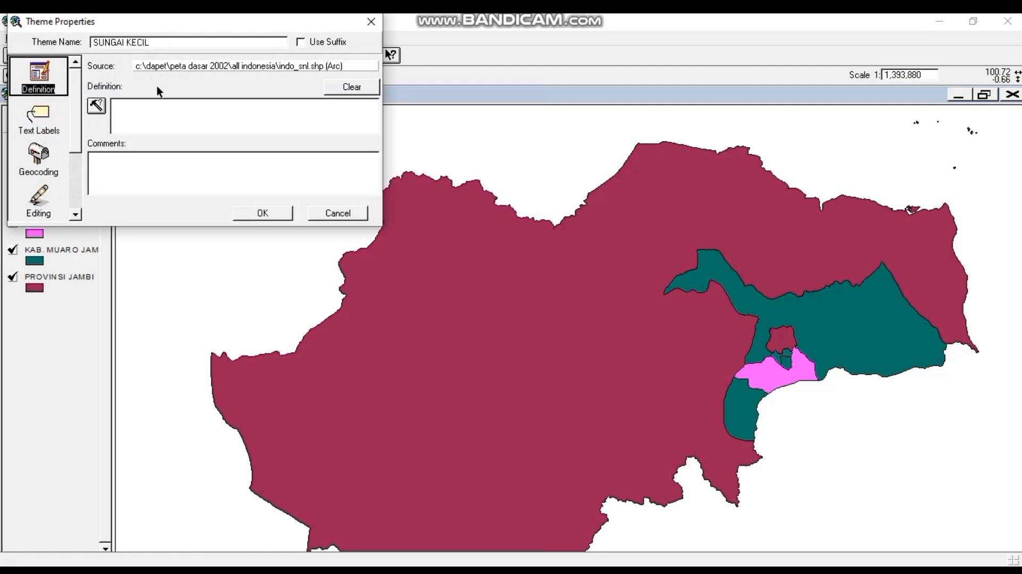
{"action": "left_click", "coordinate": [271, 214]}
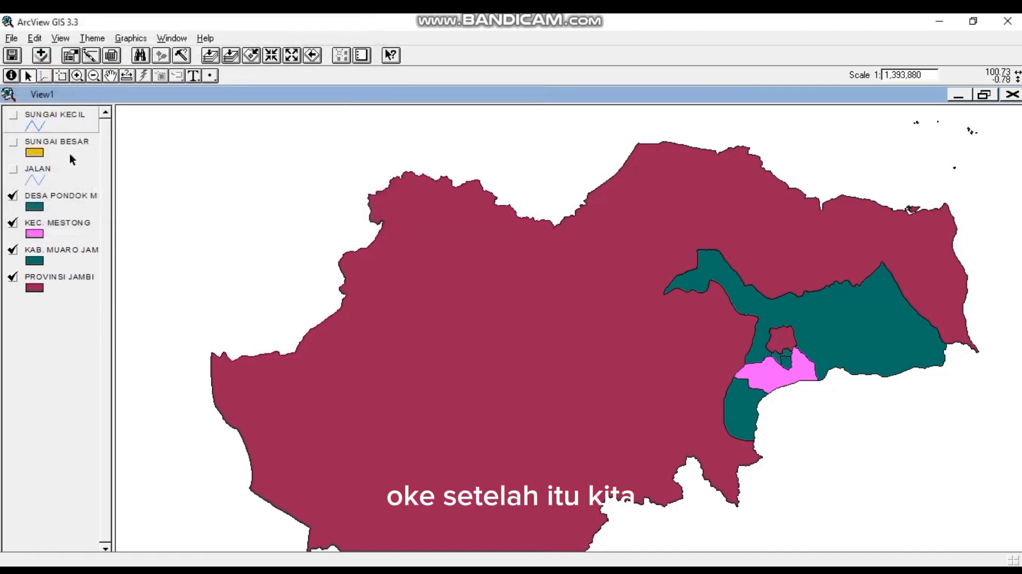
Display the JALAN, SUNGAI BESAR and SUNGAI KECIL themes on the map
{"action": "left_click", "coordinate": [13, 170]}
{"action": "left_click", "coordinate": [12, 142]}
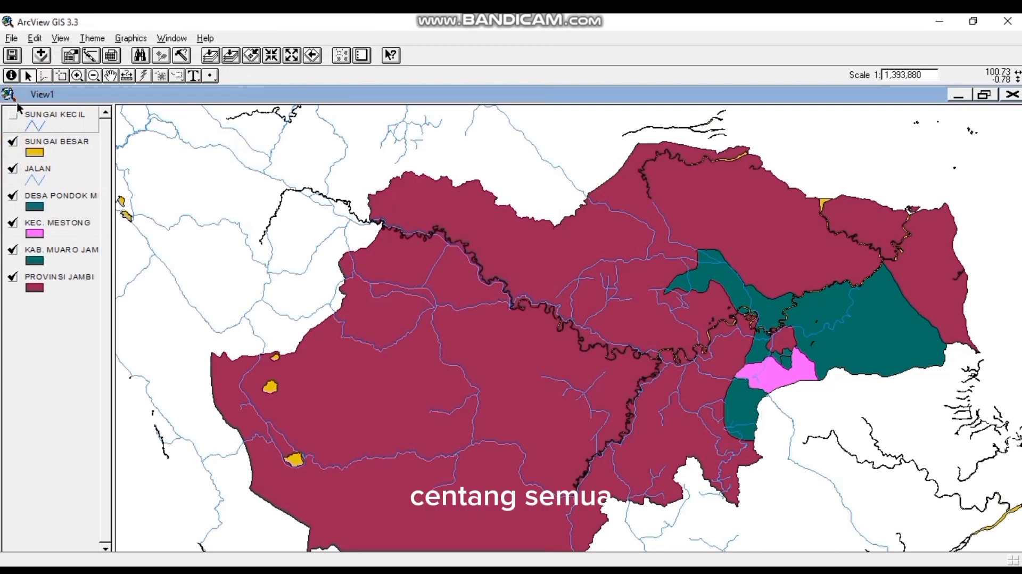
{"action": "left_click", "coordinate": [13, 115]}
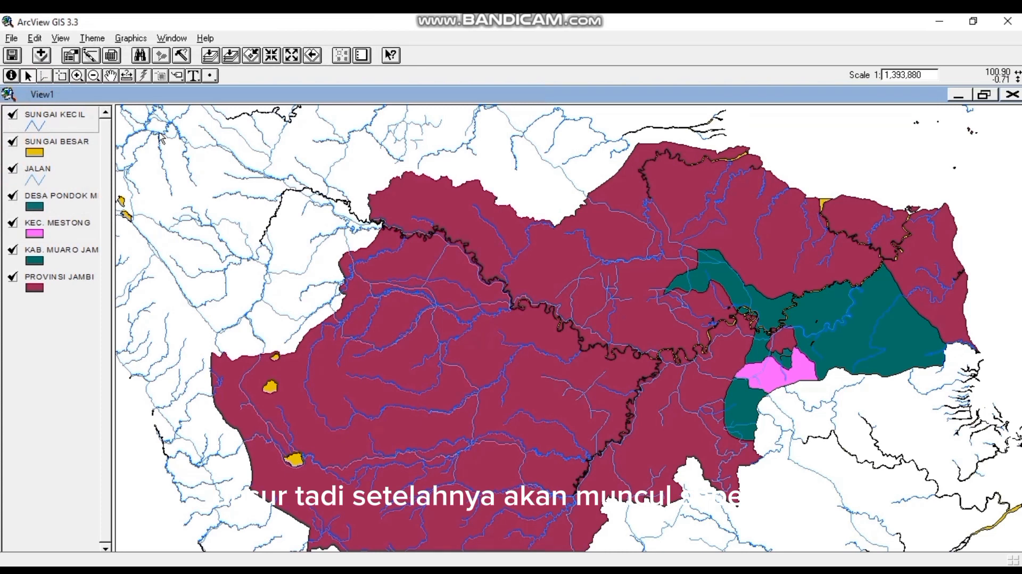
Set the SUNGAI BESAR legend symbol's foreground colour to light blue and apply it to the map
{"action": "double_click", "coordinate": [35, 153]}
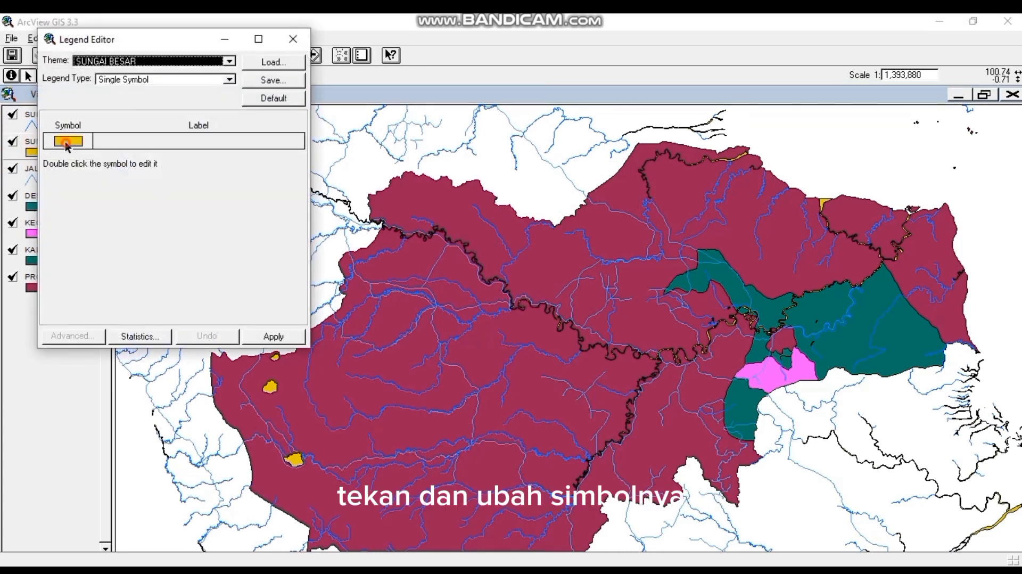
{"action": "double_click", "coordinate": [67, 142]}
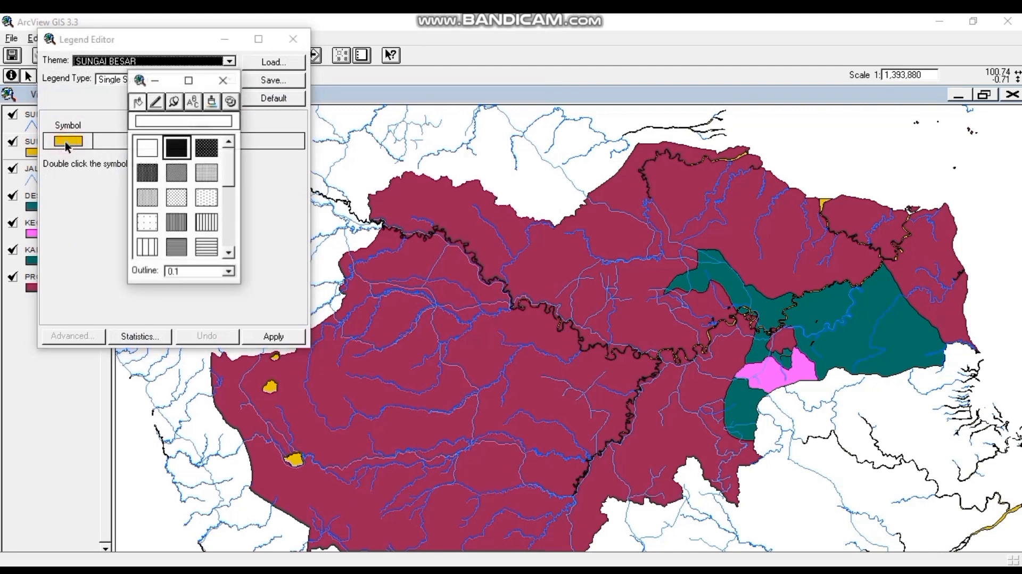
{"action": "left_click", "coordinate": [211, 104]}
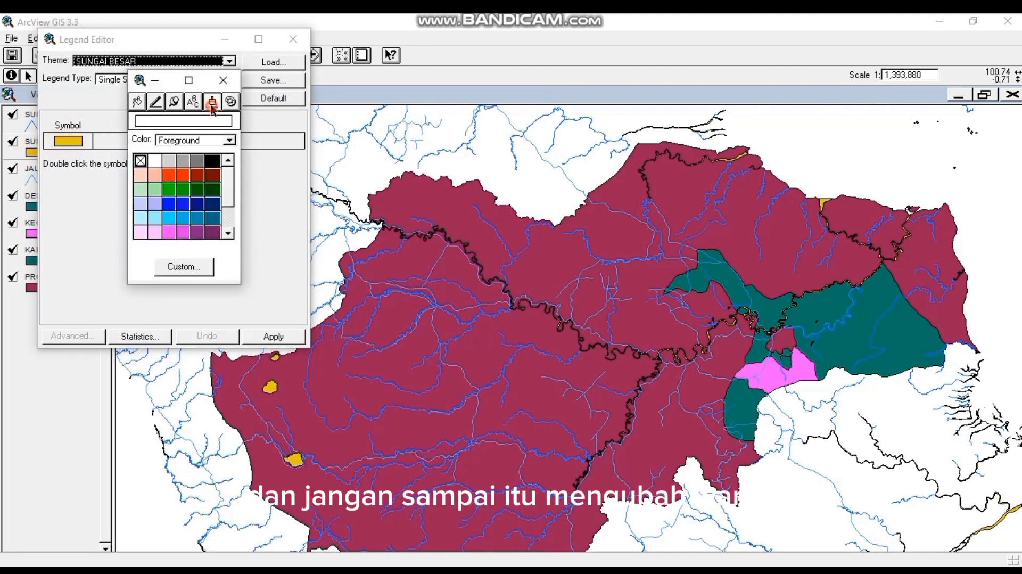
{"action": "left_click", "coordinate": [184, 189]}
{"action": "left_click", "coordinate": [184, 206]}
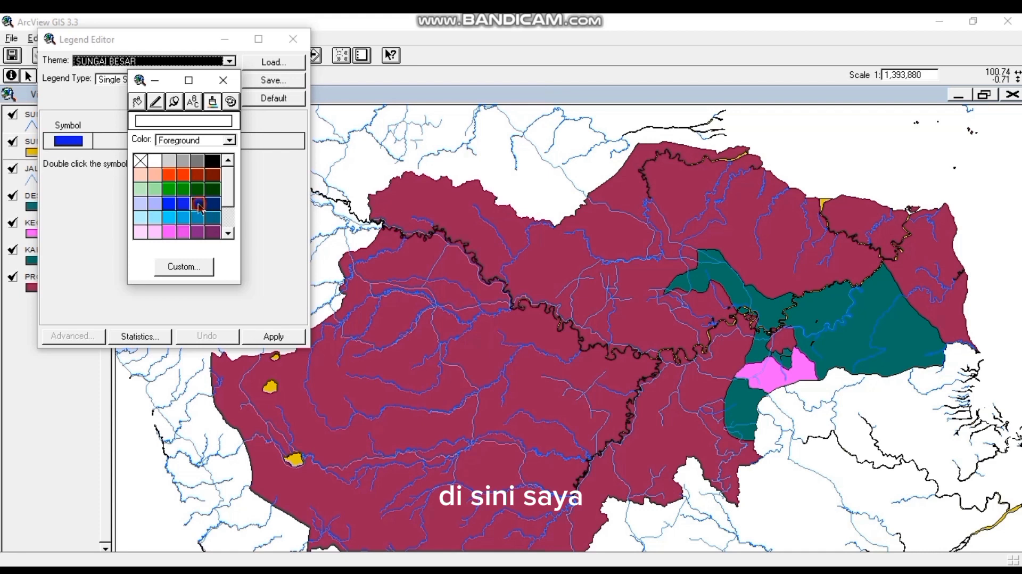
{"action": "left_click", "coordinate": [198, 205]}
{"action": "left_click", "coordinate": [178, 205]}
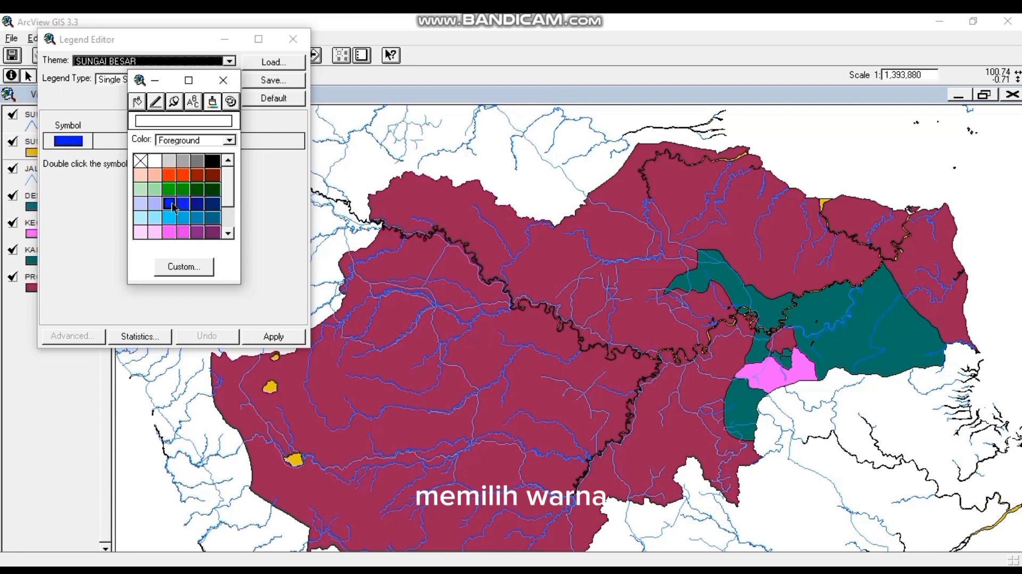
{"action": "left_click", "coordinate": [155, 204]}
{"action": "left_click", "coordinate": [212, 218]}
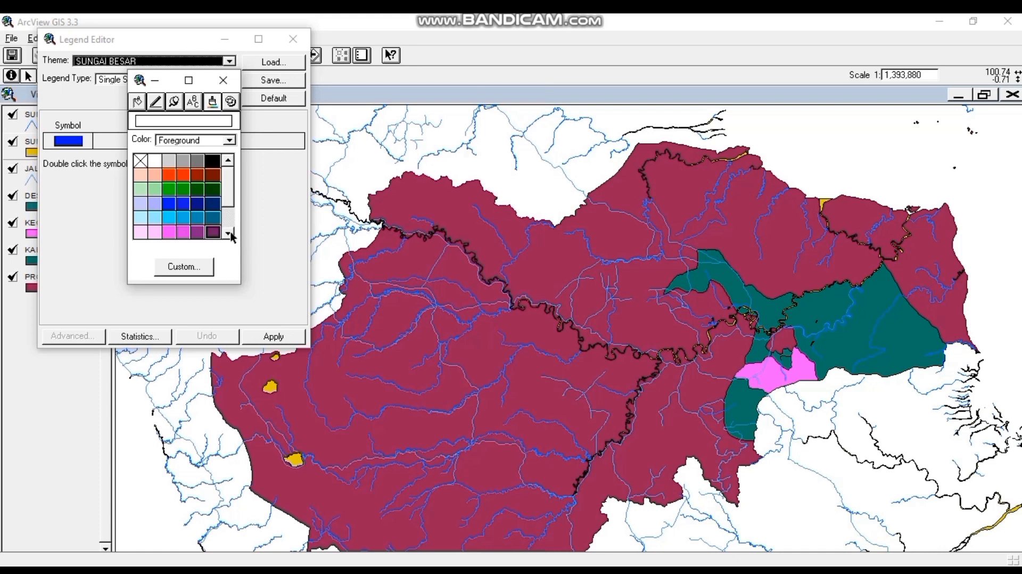
{"action": "left_click", "coordinate": [228, 233]}
{"action": "left_click", "coordinate": [228, 233]}
{"action": "left_click", "coordinate": [228, 233]}
{"action": "left_click", "coordinate": [228, 232]}
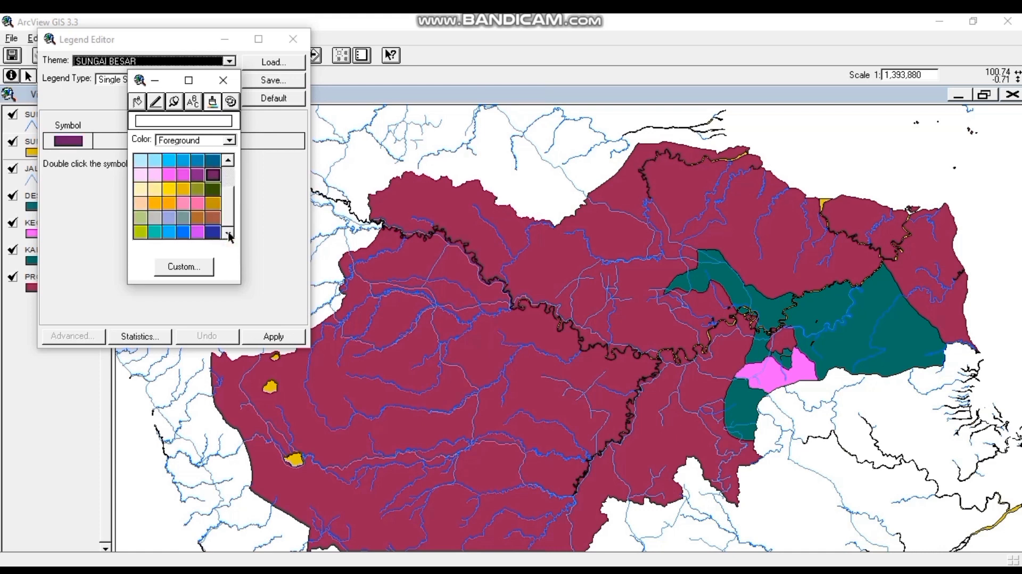
{"action": "left_click", "coordinate": [170, 233]}
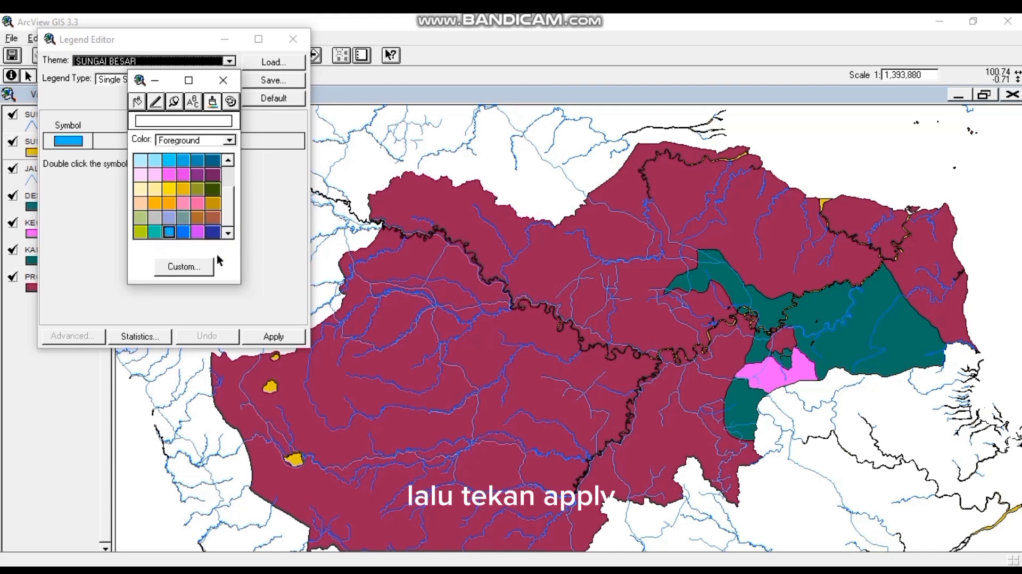
{"action": "left_click", "coordinate": [263, 337]}
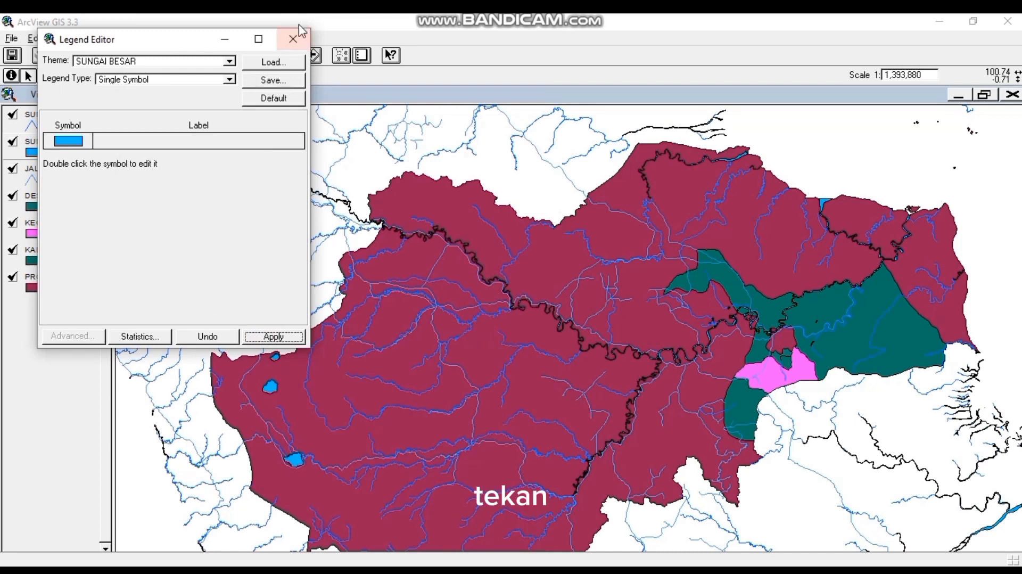
{"action": "left_click", "coordinate": [297, 40]}
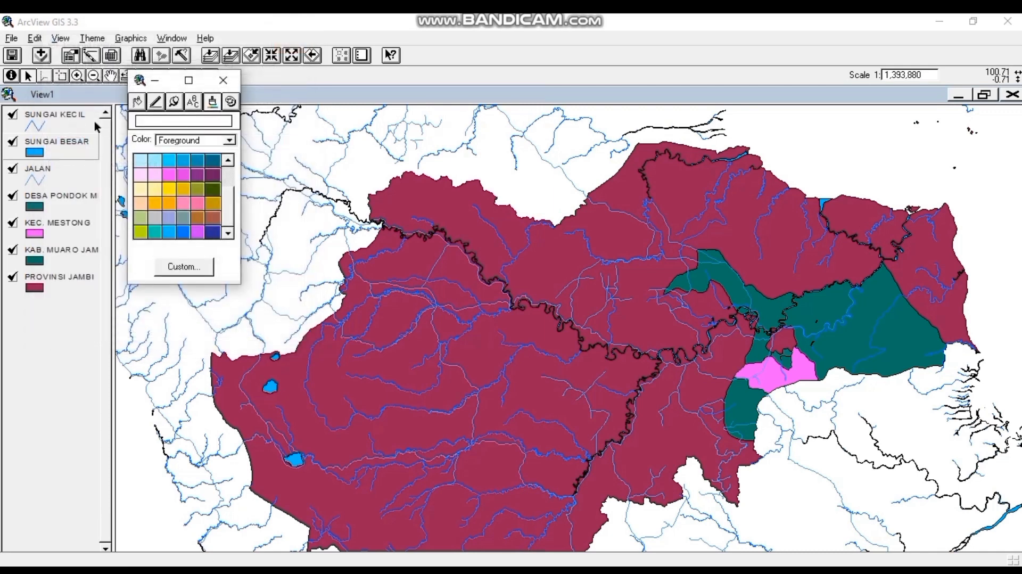
Set the JALAN line symbol's foreground colour to yellow-green, apply it and close the legend and palette windows
{"action": "double_click", "coordinate": [37, 184]}
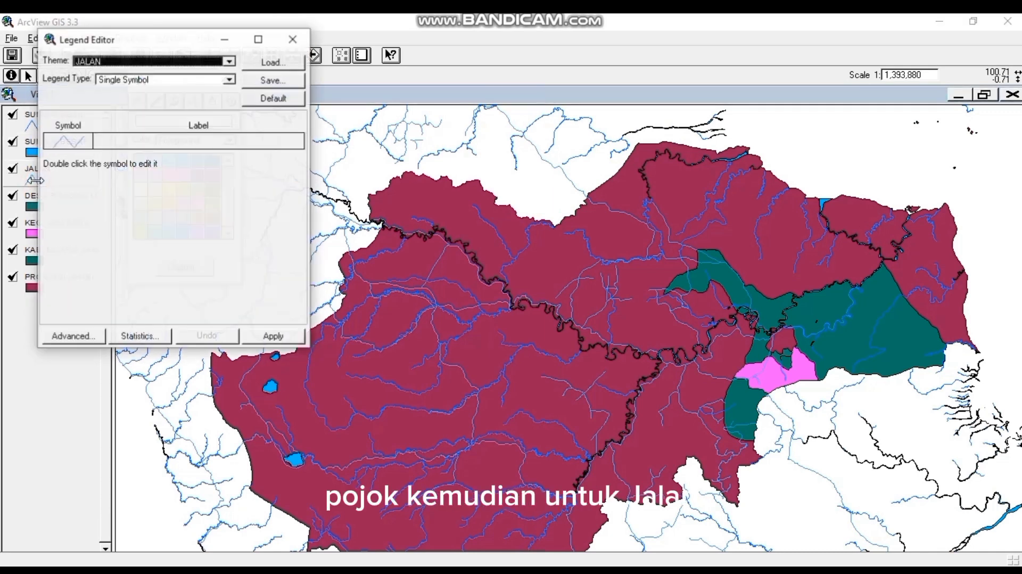
{"action": "double_click", "coordinate": [93, 142]}
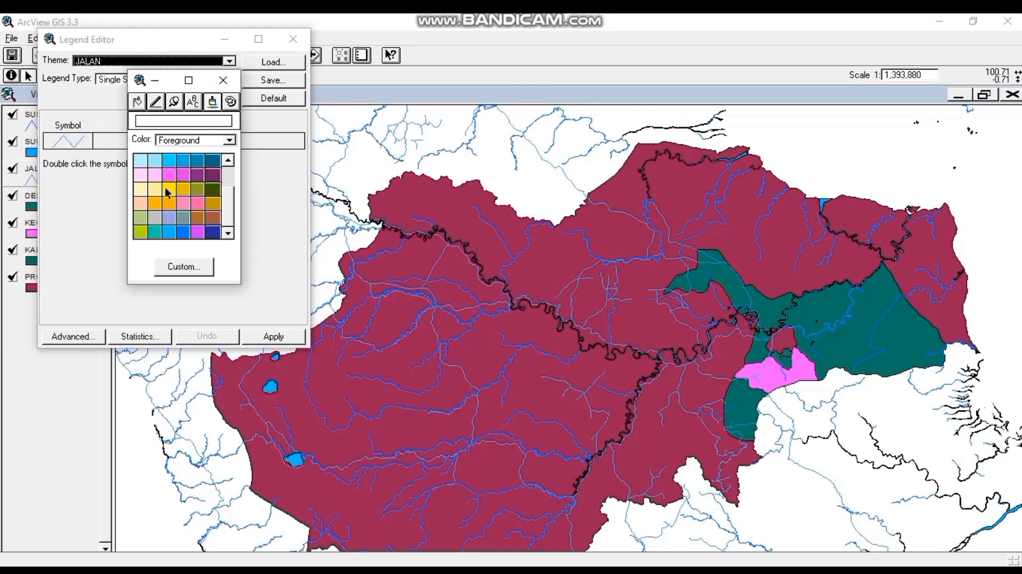
{"action": "left_click", "coordinate": [173, 218]}
{"action": "left_click", "coordinate": [144, 233]}
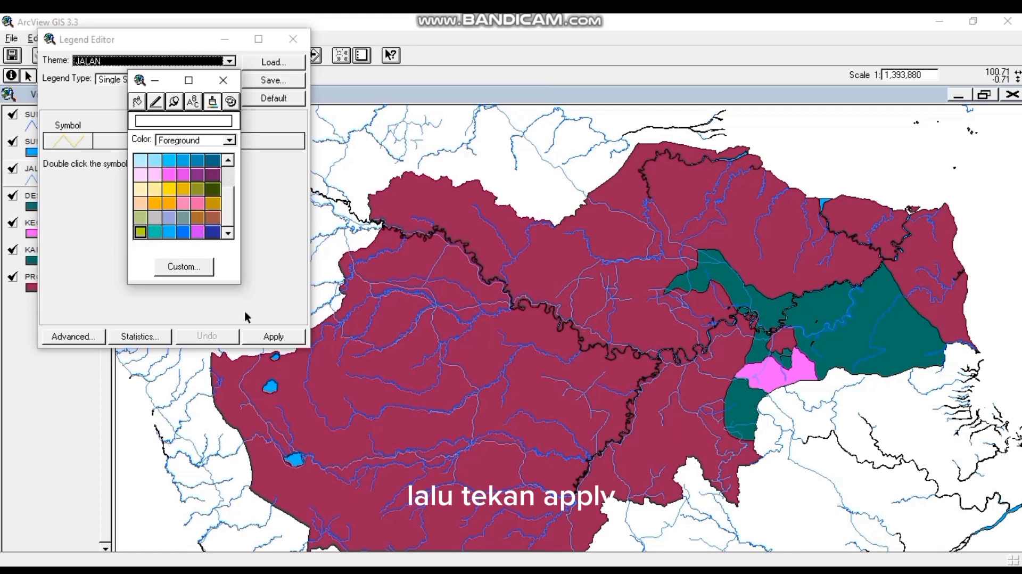
{"action": "left_click", "coordinate": [262, 336]}
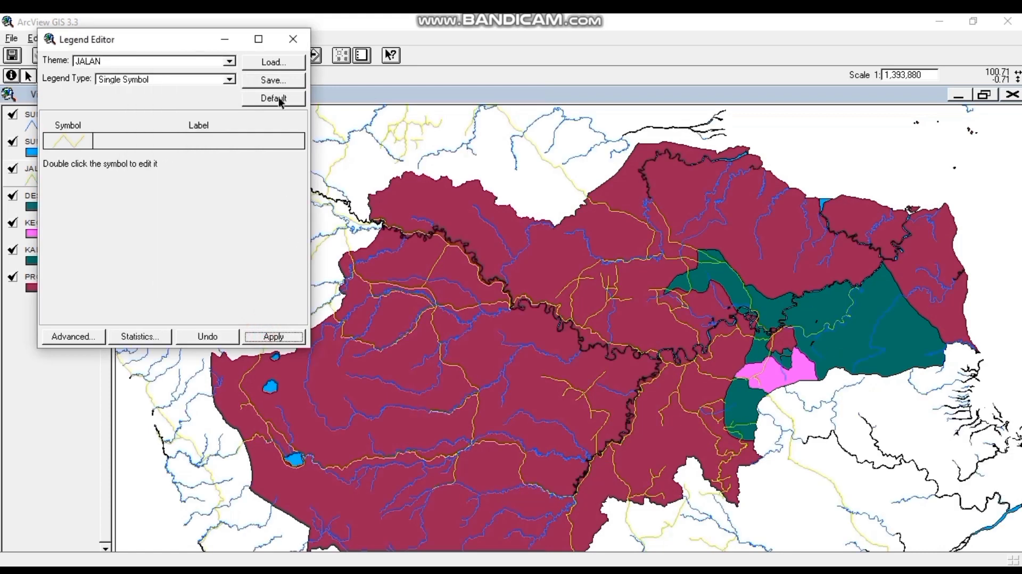
{"action": "left_click", "coordinate": [298, 40]}
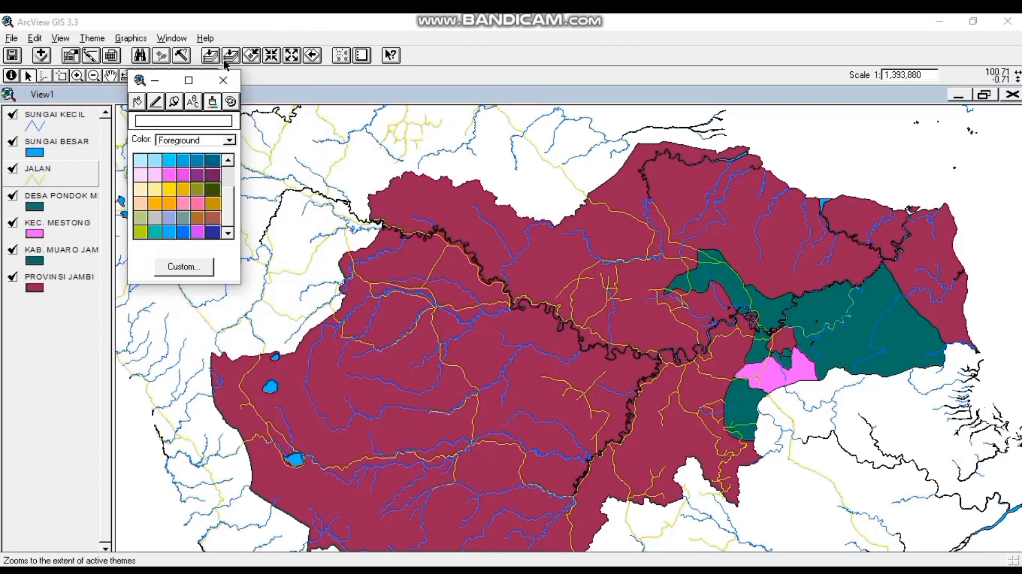
{"action": "left_click", "coordinate": [224, 79]}
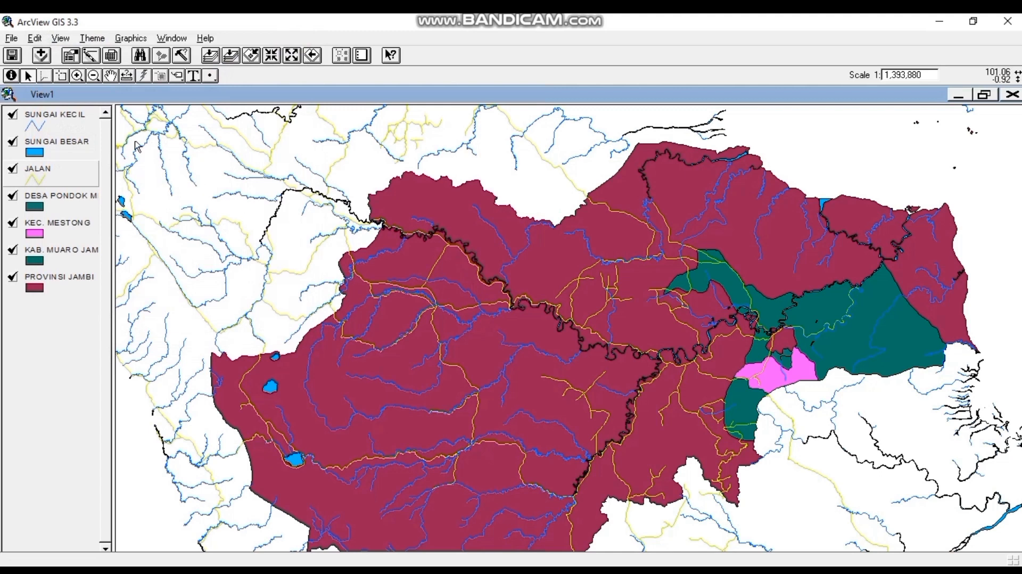
Auto-label the SUNGAI KECIL theme from the Nama_sung field, using best label placement above the lines
{"action": "left_click", "coordinate": [65, 113]}
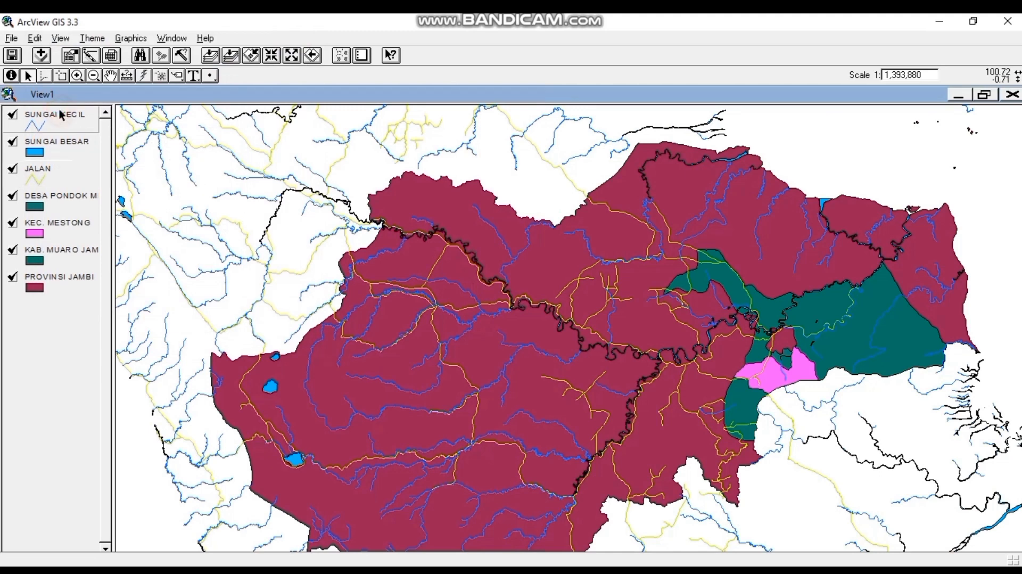
{"action": "left_click", "coordinate": [90, 38]}
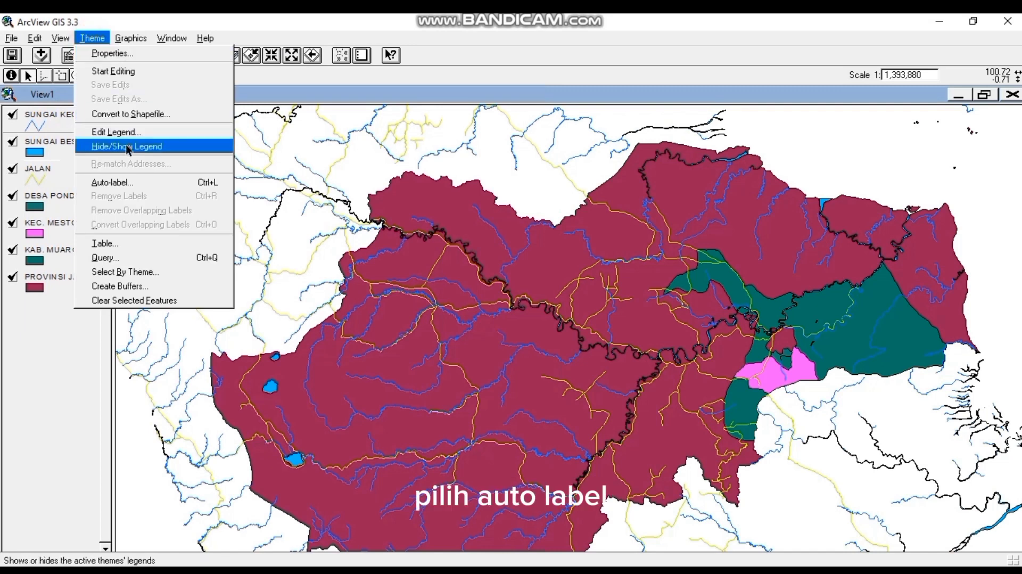
{"action": "left_click", "coordinate": [125, 182]}
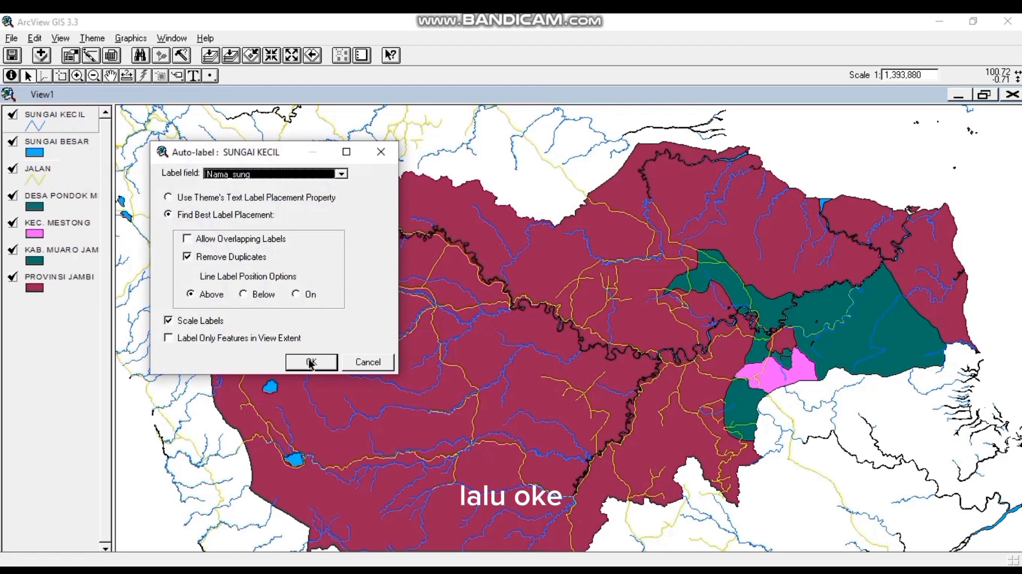
{"action": "left_click", "coordinate": [311, 362]}
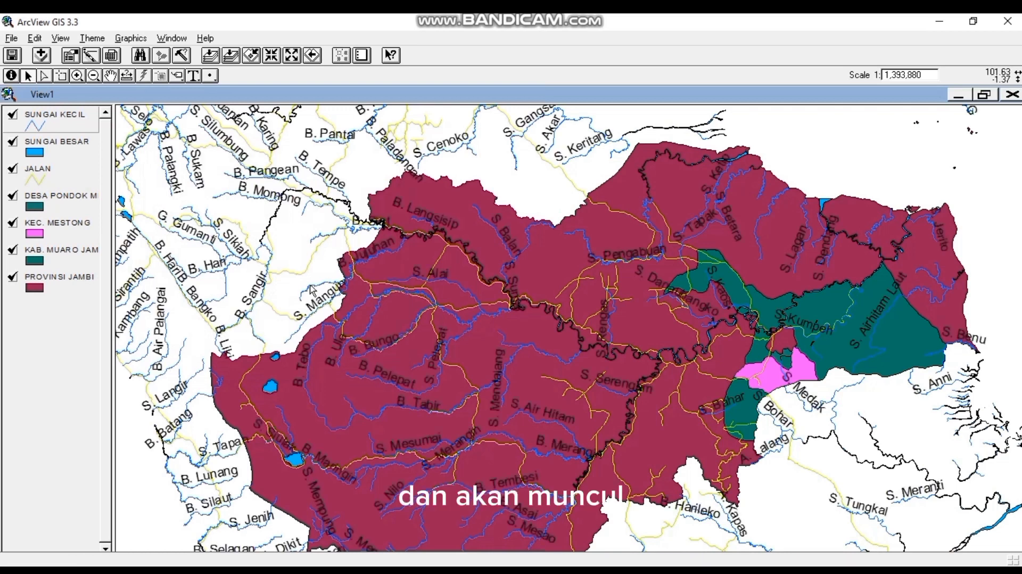
Set the PROVINSI JAMBI legend symbol's foreground colour to orange, apply it and close the legend and palette windows
{"action": "double_click", "coordinate": [33, 289]}
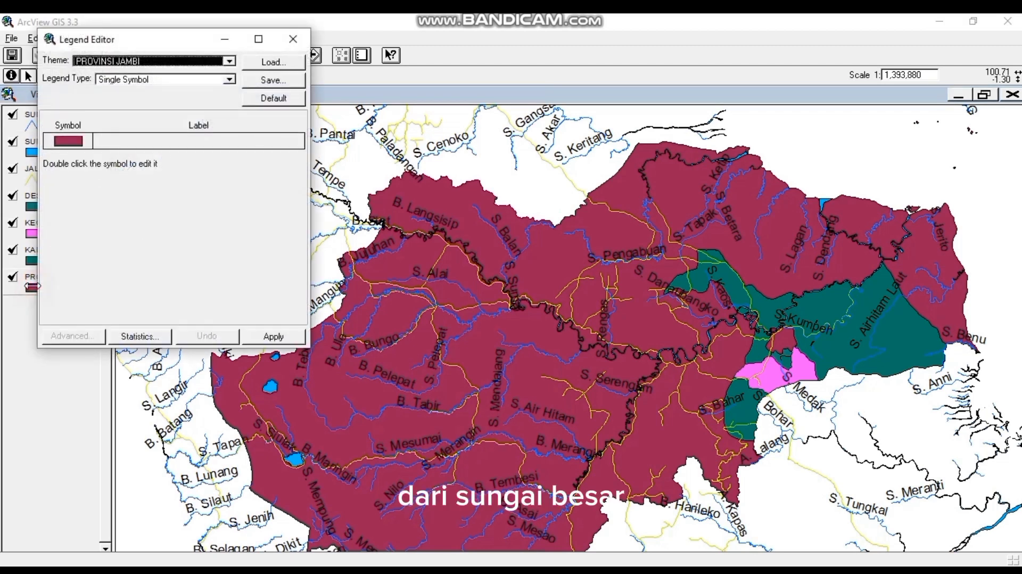
{"action": "double_click", "coordinate": [73, 142]}
{"action": "left_click", "coordinate": [211, 104]}
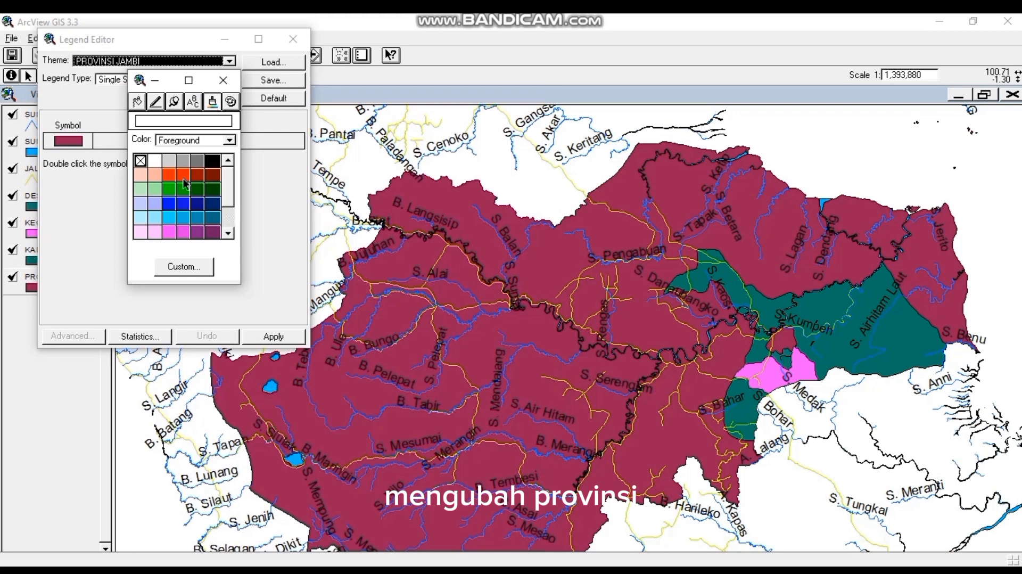
{"action": "left_click_drag", "start_coordinate": [231, 192], "coordinate": [231, 223]}
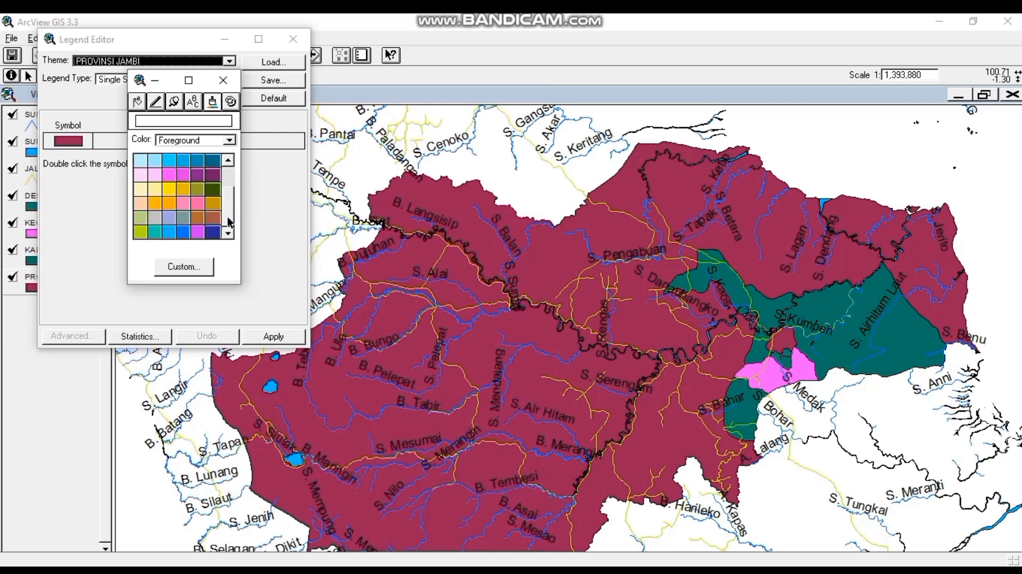
{"action": "left_click", "coordinate": [169, 203]}
{"action": "left_click", "coordinate": [279, 337]}
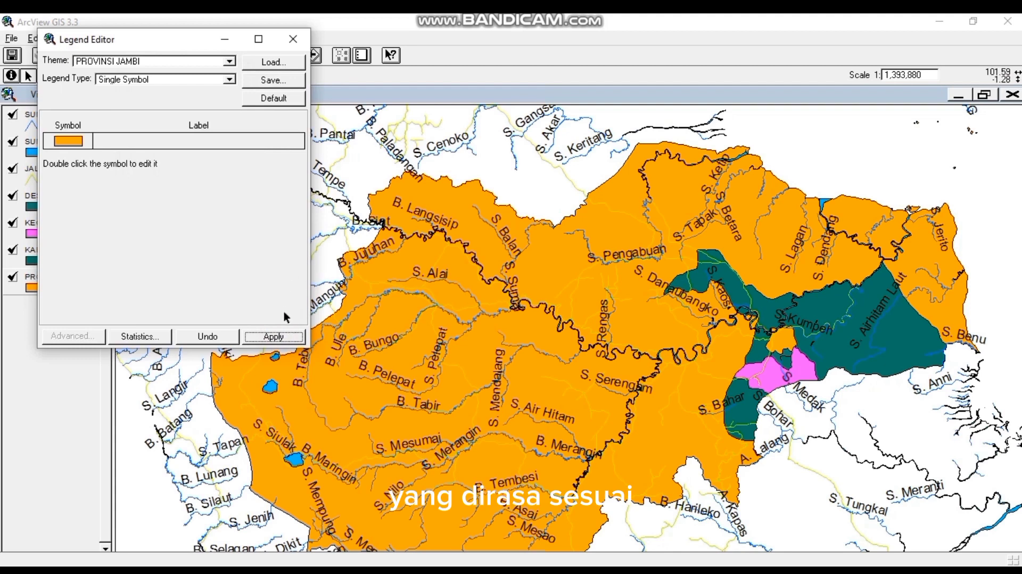
{"action": "left_click", "coordinate": [285, 47]}
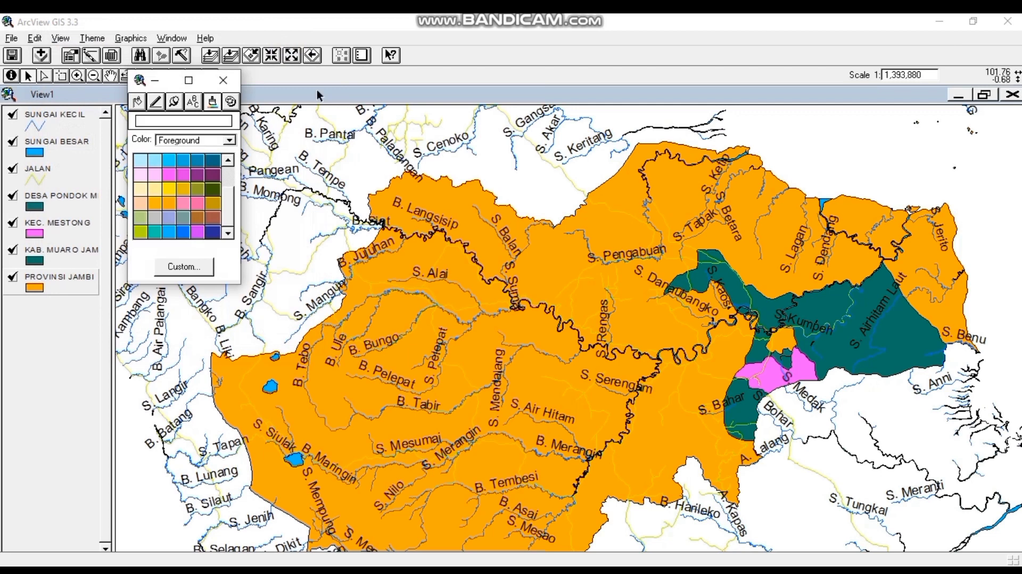
{"action": "left_click", "coordinate": [223, 80]}
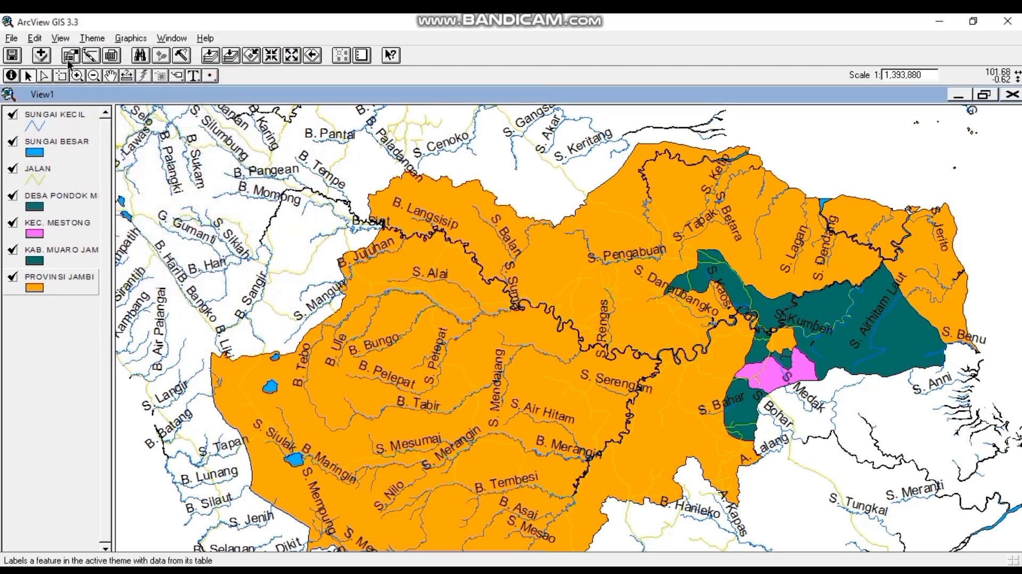
Enable the Digitizer, Geoprocessing, Graticules and Measured Grids, IMAGINE Image Support, JPEG (JFIF) Image Support, Layout Add Table Graphic and Legend Tool extensions
{"action": "left_click", "coordinate": [10, 38]}
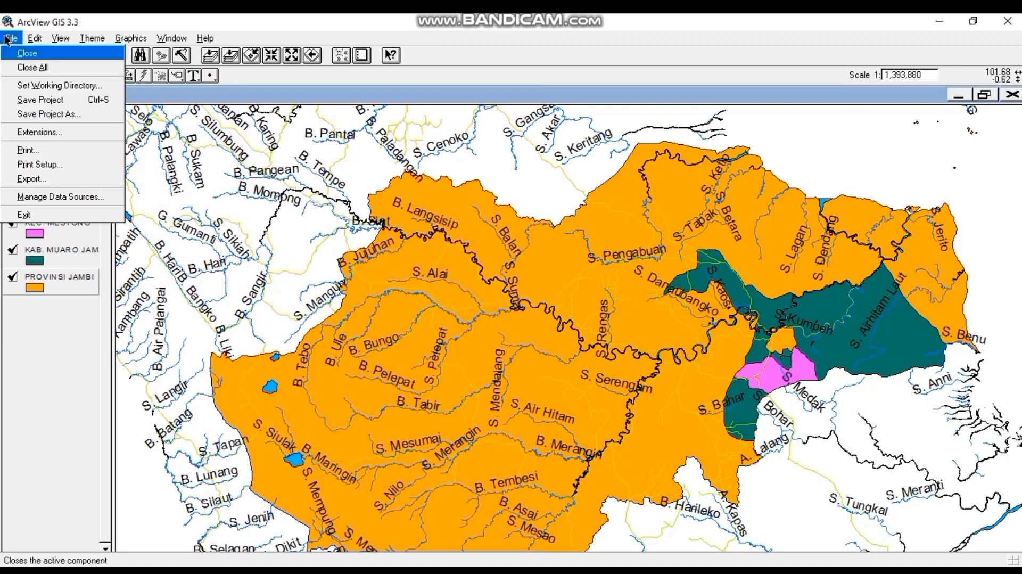
{"action": "left_click", "coordinate": [55, 133]}
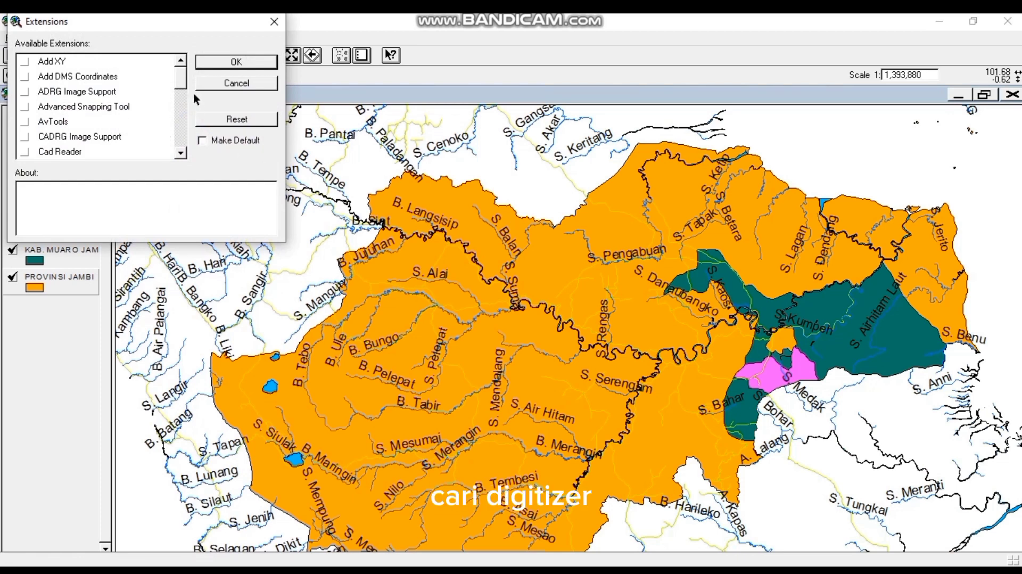
{"action": "left_click_drag", "start_coordinate": [181, 87], "coordinate": [180, 105]}
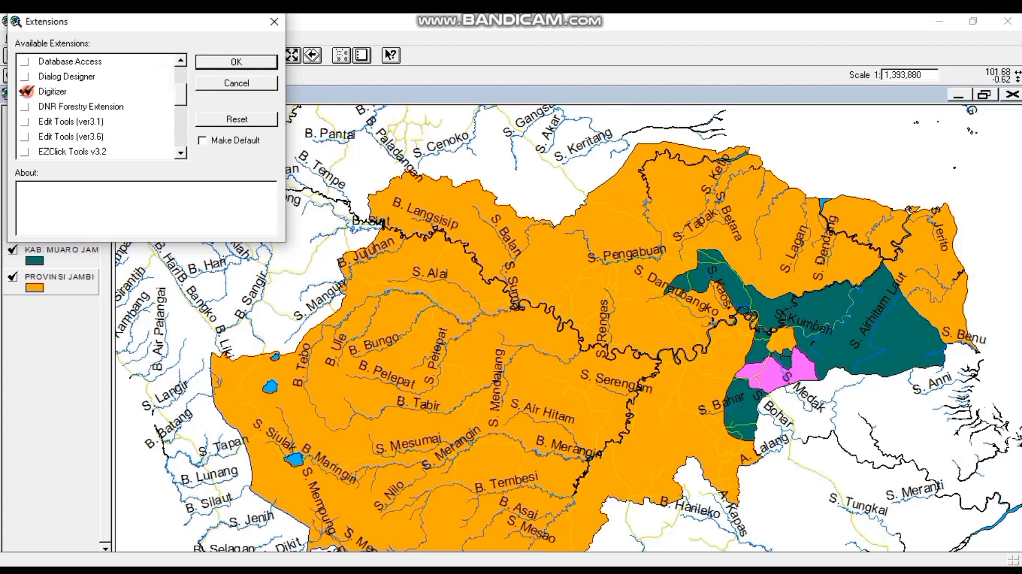
{"action": "mouse_move", "coordinate": [184, 95]}
{"action": "left_mouse_down"}
{"action": "mouse_move", "coordinate": [183, 121]}
{"action": "mouse_move", "coordinate": [183, 95]}
{"action": "mouse_move", "coordinate": [183, 112]}
{"action": "left_mouse_up"}
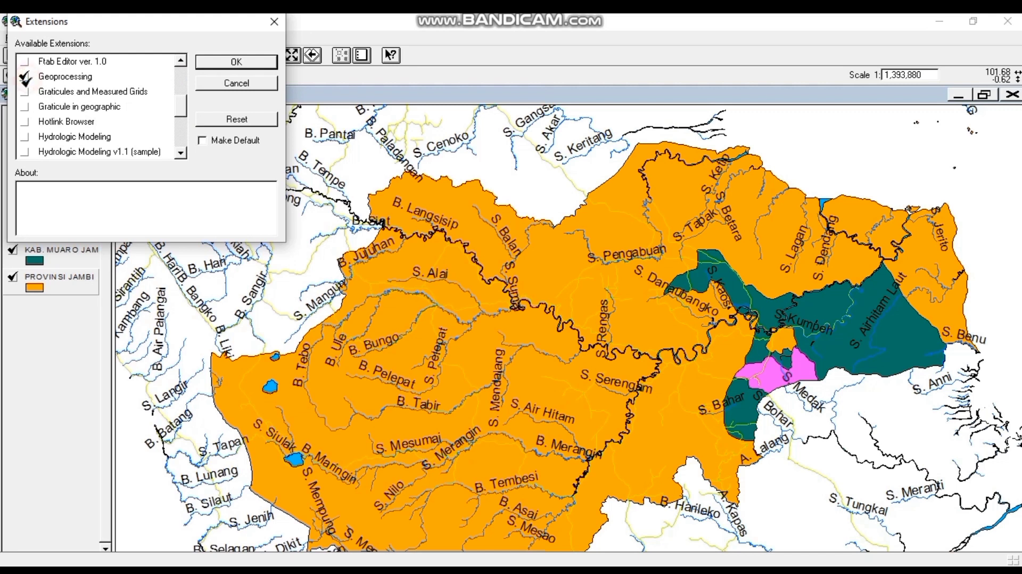
{"action": "left_click", "coordinate": [25, 92]}
{"action": "mouse_move", "coordinate": [182, 107]}
{"action": "left_mouse_down"}
{"action": "mouse_move", "coordinate": [184, 143]}
{"action": "mouse_move", "coordinate": [184, 115]}
{"action": "left_mouse_up"}
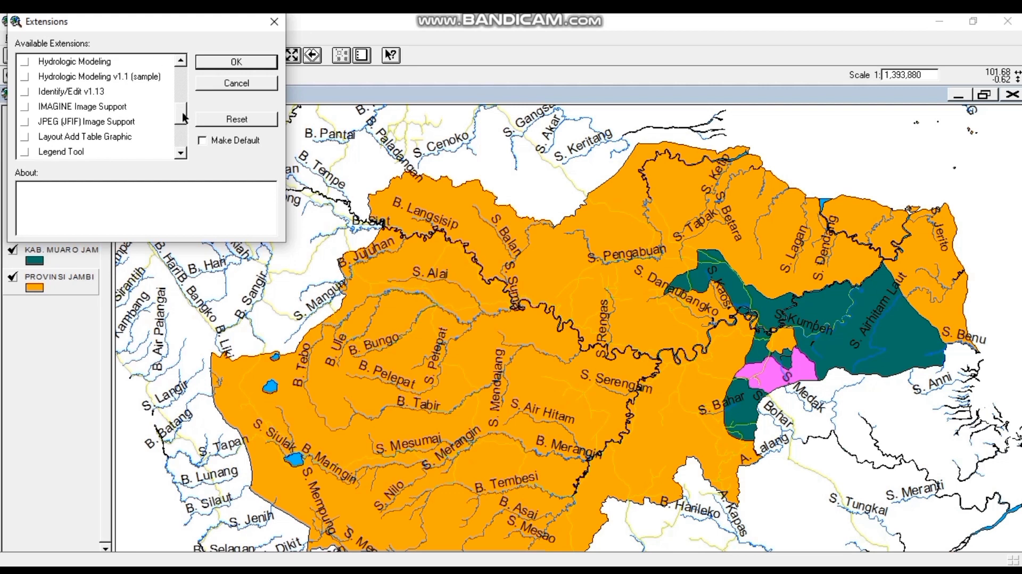
{"action": "left_click", "coordinate": [24, 106]}
{"action": "left_click", "coordinate": [24, 121]}
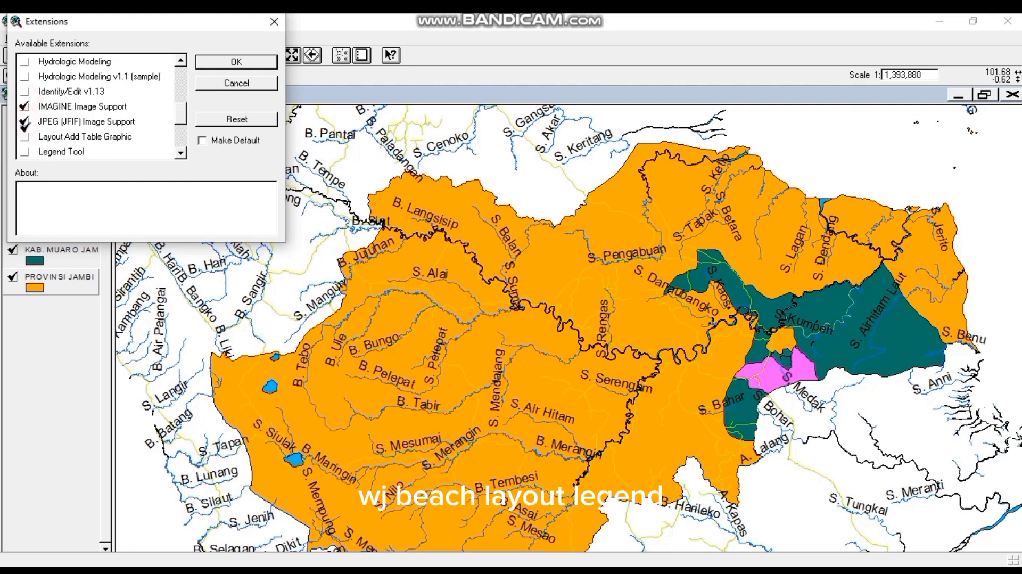
{"action": "left_click", "coordinate": [24, 136]}
{"action": "left_click", "coordinate": [225, 62]}
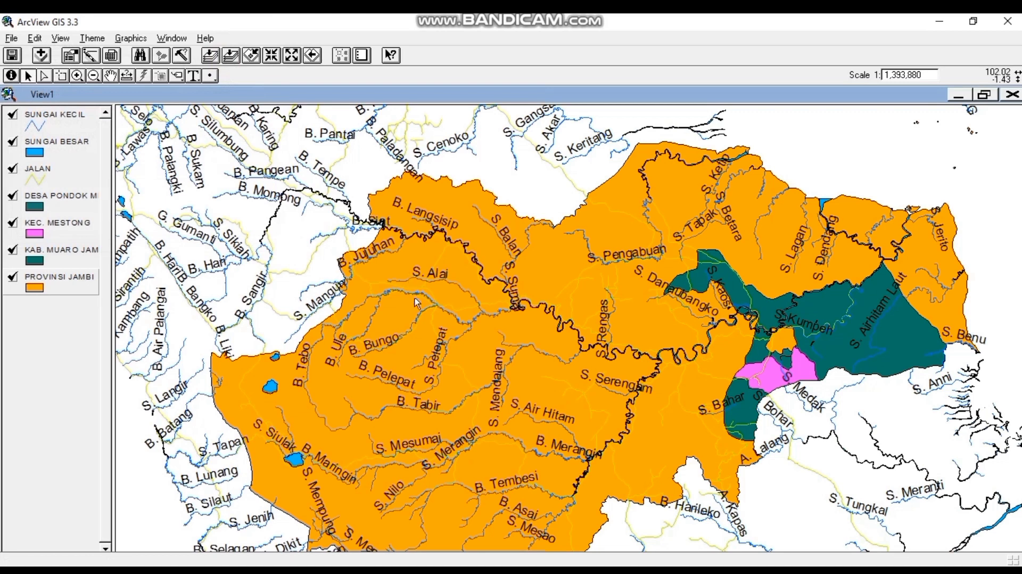
Create a layout of the Jambi view using the Landscape template
{"action": "left_click", "coordinate": [61, 37]}
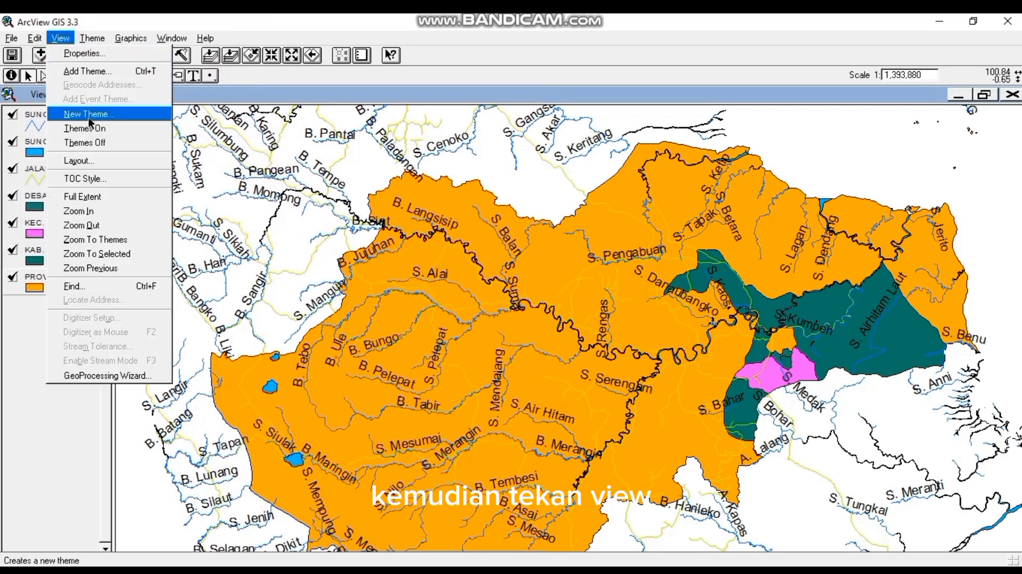
{"action": "left_click", "coordinate": [89, 159]}
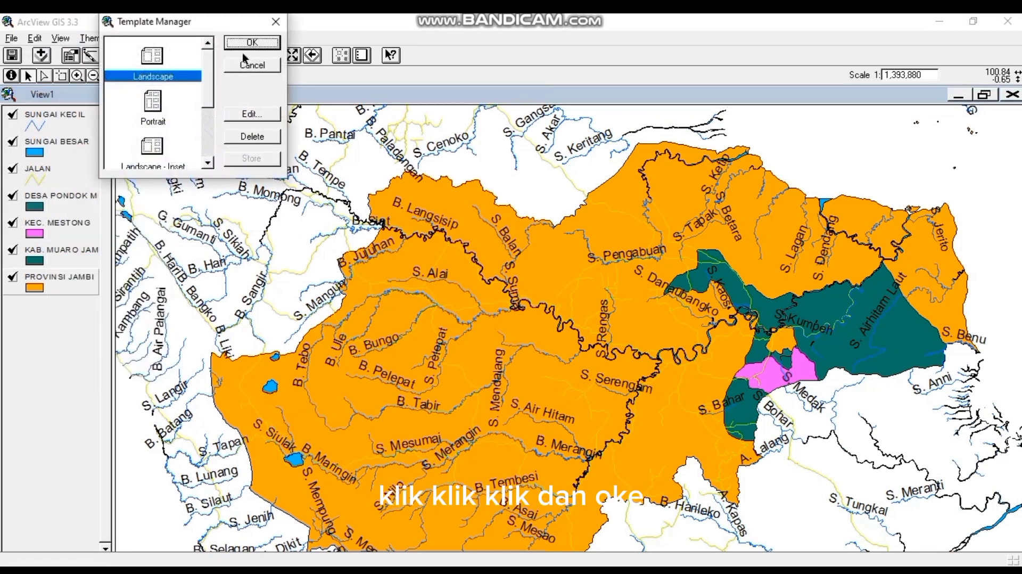
{"action": "left_click", "coordinate": [246, 42]}
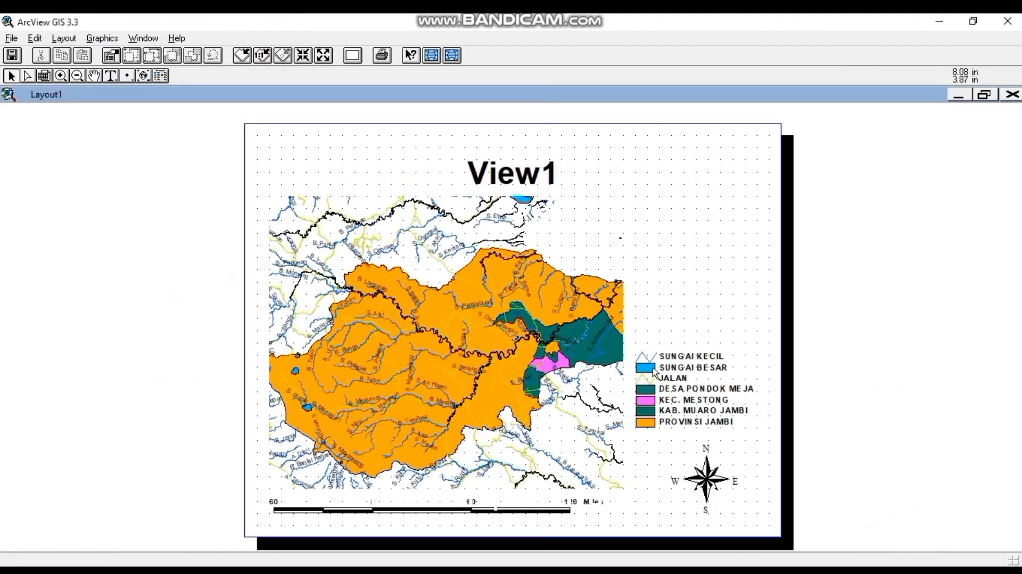
Move the map legend up to the blank area beside the map's upper part and deselect it
{"action": "left_click", "coordinate": [659, 389]}
{"action": "left_click_drag", "start_coordinate": [659, 389], "coordinate": [677, 258]}
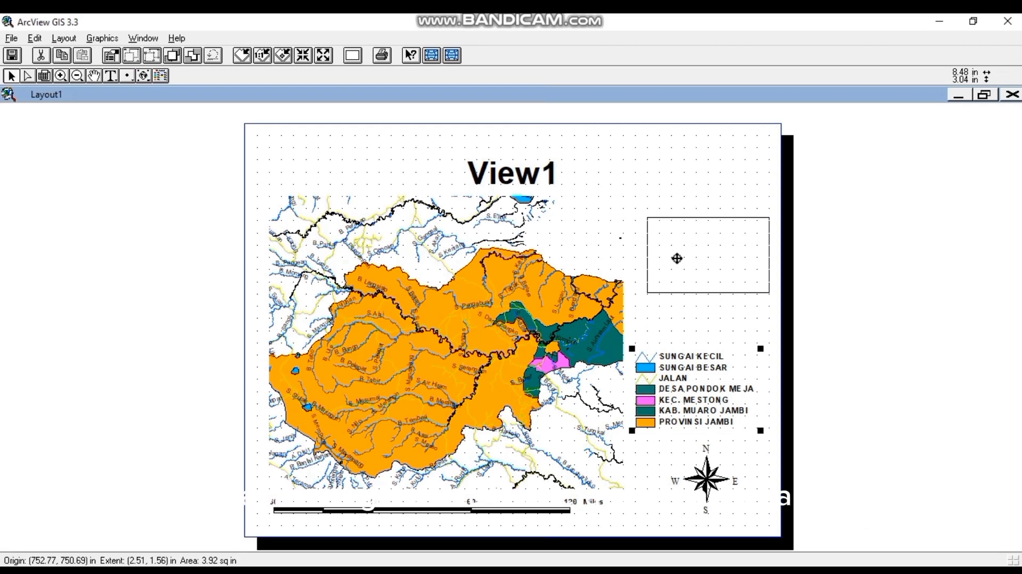
{"action": "left_click_drag", "start_coordinate": [667, 258], "coordinate": [664, 258]}
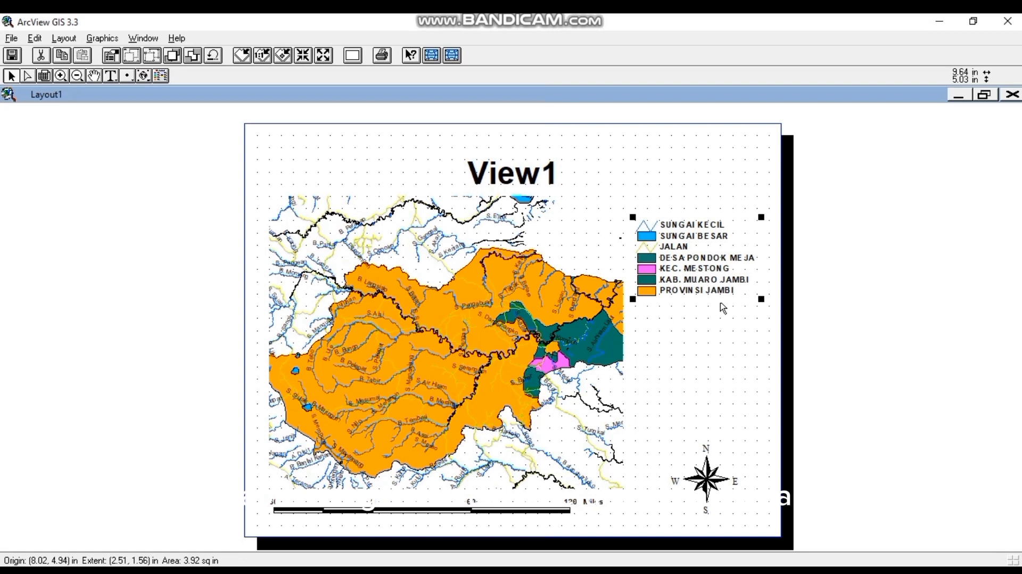
{"action": "left_click", "coordinate": [723, 314]}
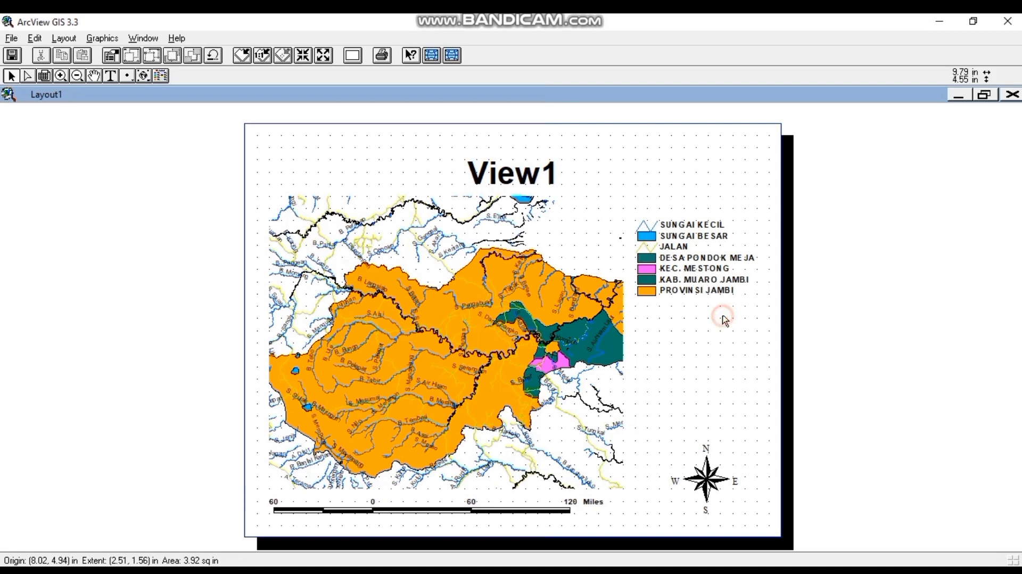
Keep the current north arrow style and move the arrow to the map frame's upper-right corner
{"action": "double_click", "coordinate": [711, 478]}
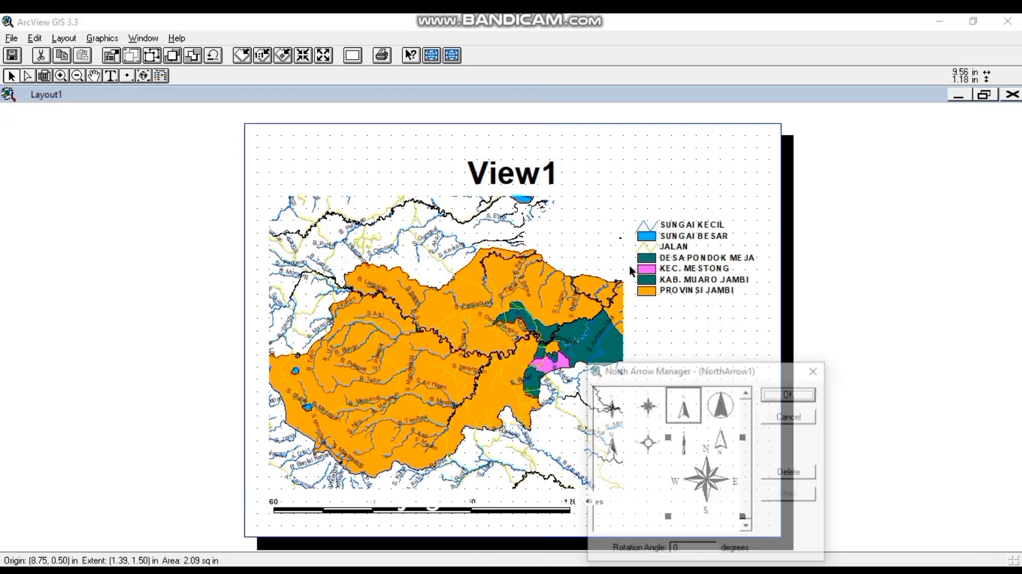
{"action": "left_click", "coordinate": [816, 369]}
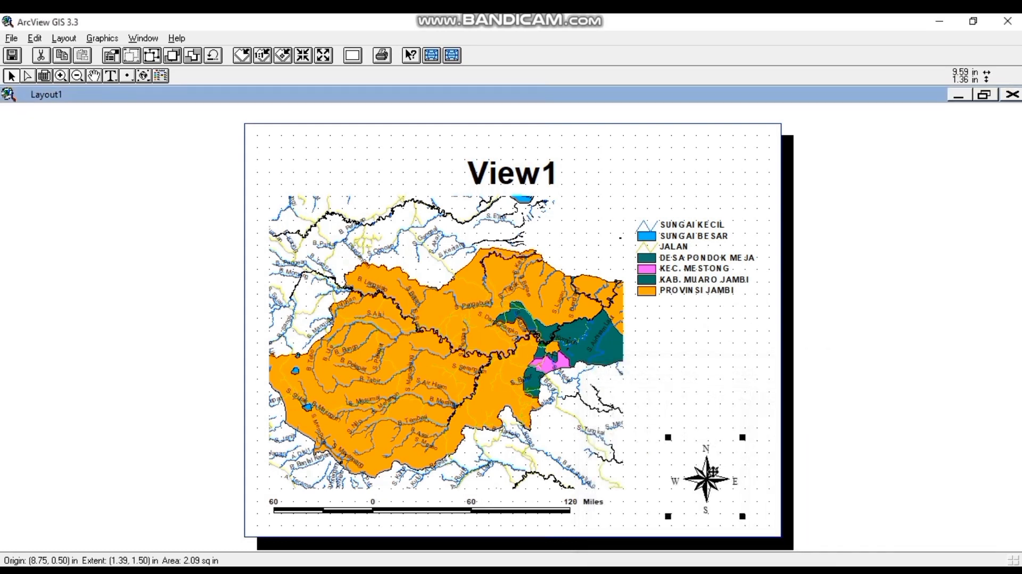
{"action": "left_click_drag", "start_coordinate": [713, 470], "coordinate": [588, 219]}
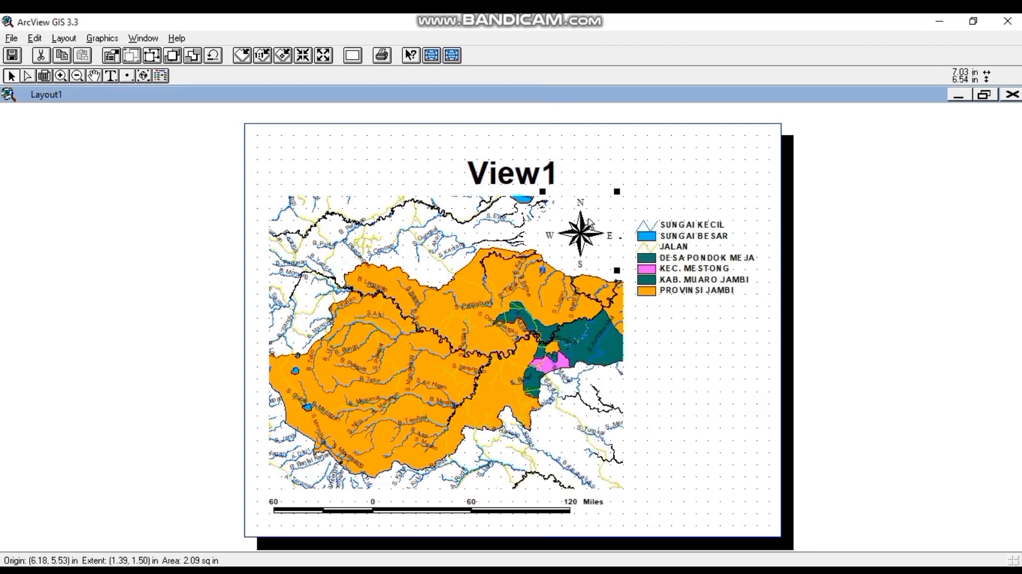
{"action": "left_click", "coordinate": [675, 330]}
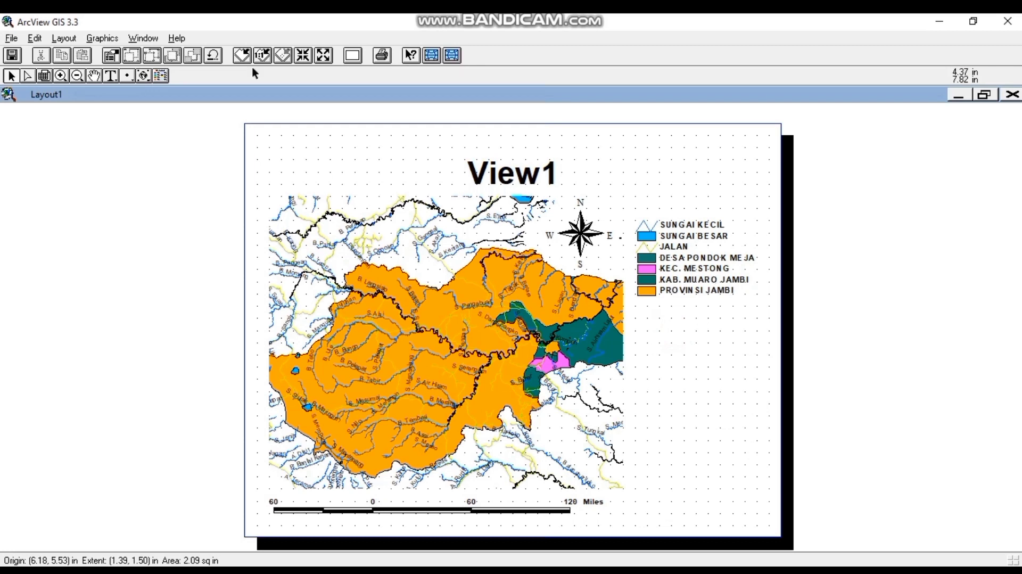
Draw a rectangle about 3.0 by 2.5 in around the legend and nudge it slightly right, leaving space above the entries
{"action": "left_click_drag", "start_coordinate": [126, 76], "coordinate": [128, 139]}
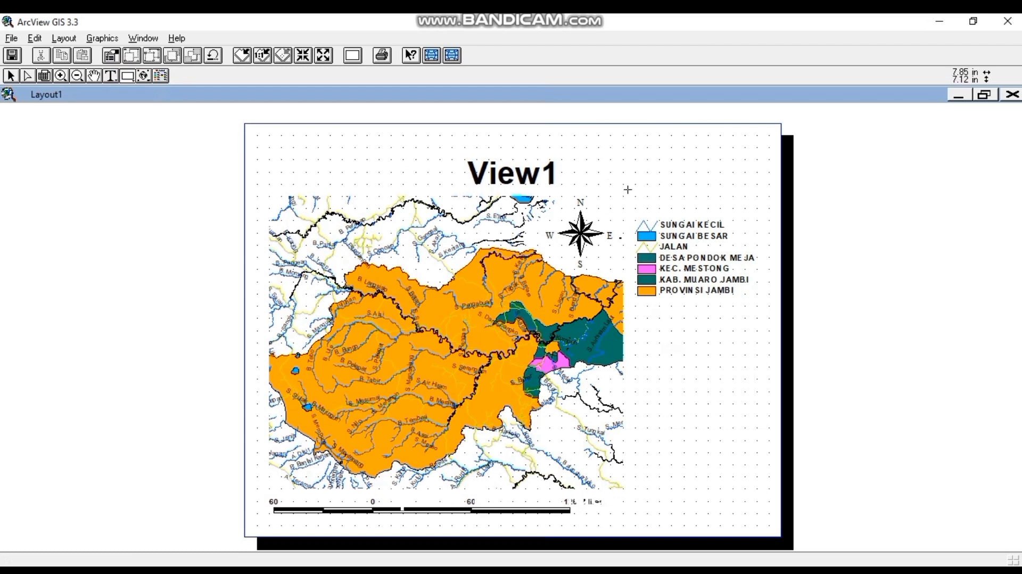
{"action": "left_click_drag", "start_coordinate": [625, 186], "coordinate": [767, 302]}
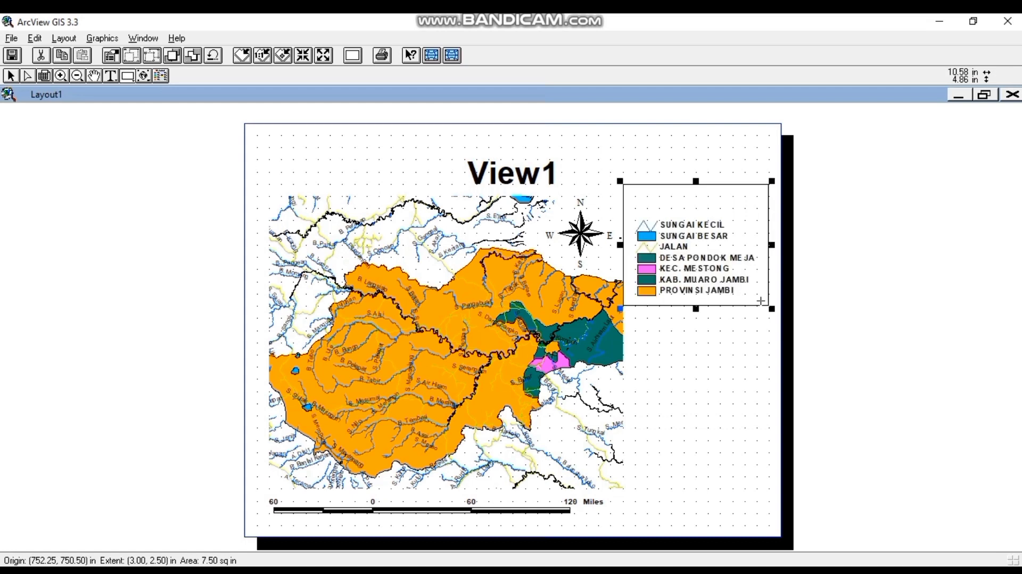
{"action": "key", "text": "Right"}
{"action": "key", "text": "Right"}
{"action": "key", "text": "Right"}
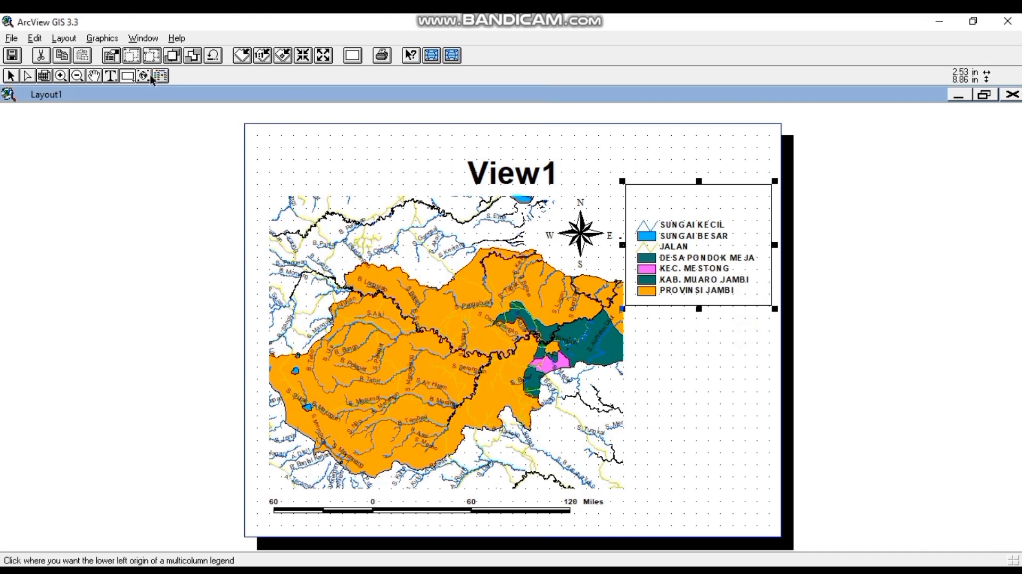
Add the text "LEGENDA" above the legend entries, inside the rectangle
{"action": "left_click", "coordinate": [111, 76]}
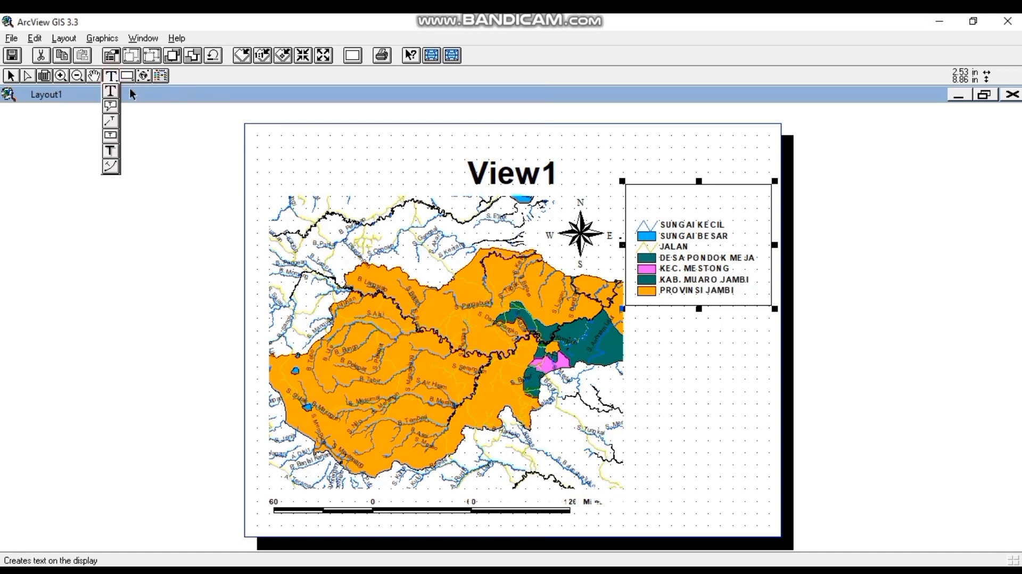
{"action": "left_click", "coordinate": [113, 91]}
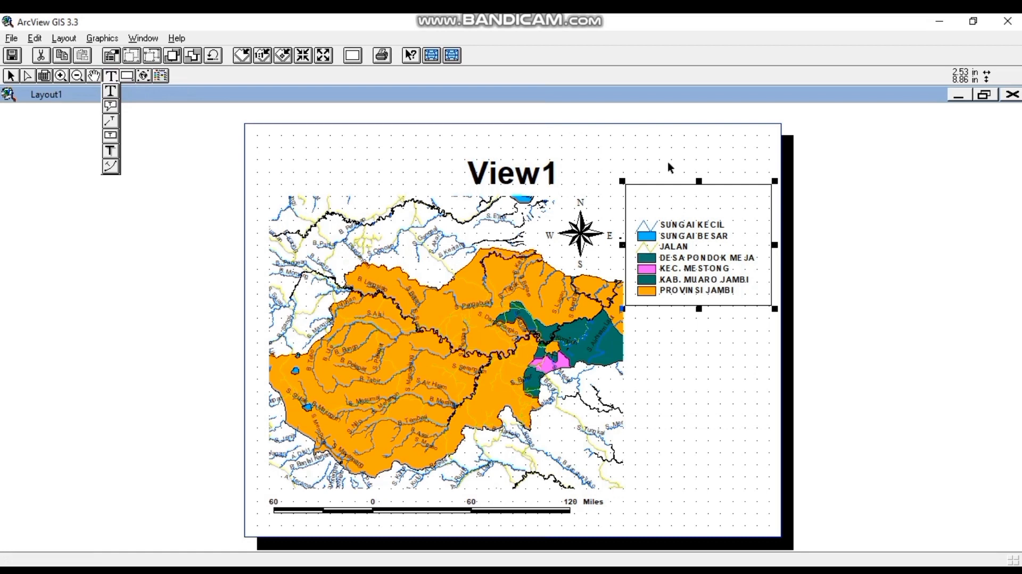
{"action": "left_click", "coordinate": [111, 93]}
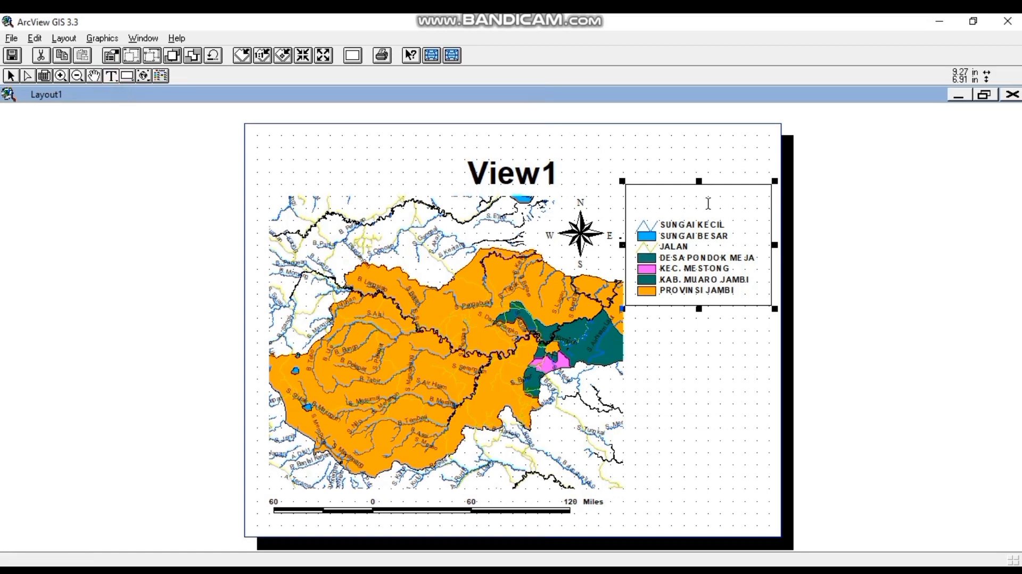
{"action": "left_click", "coordinate": [693, 204]}
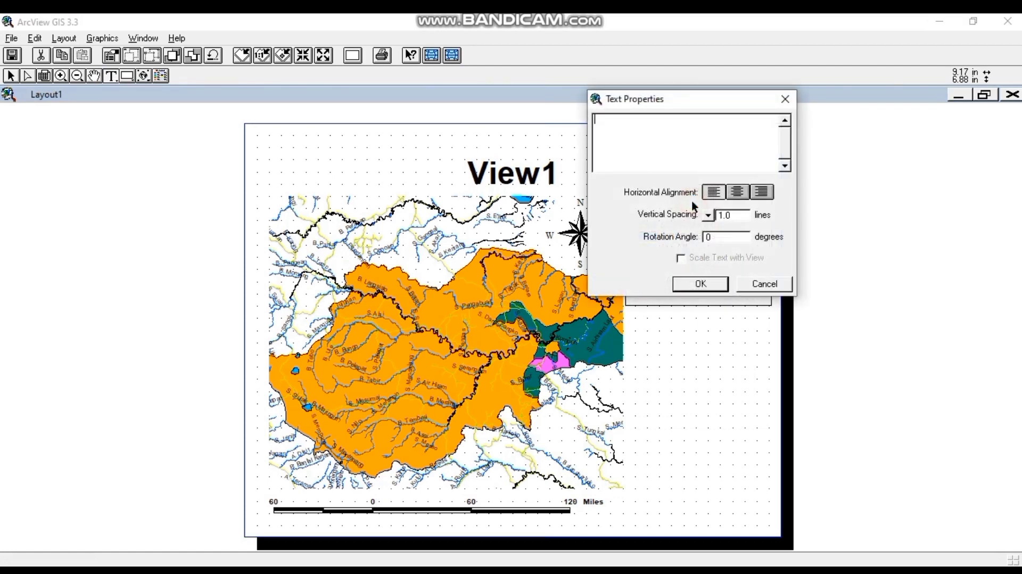
{"action": "type", "text": "LEGENDA"}
{"action": "left_click", "coordinate": [701, 284]}
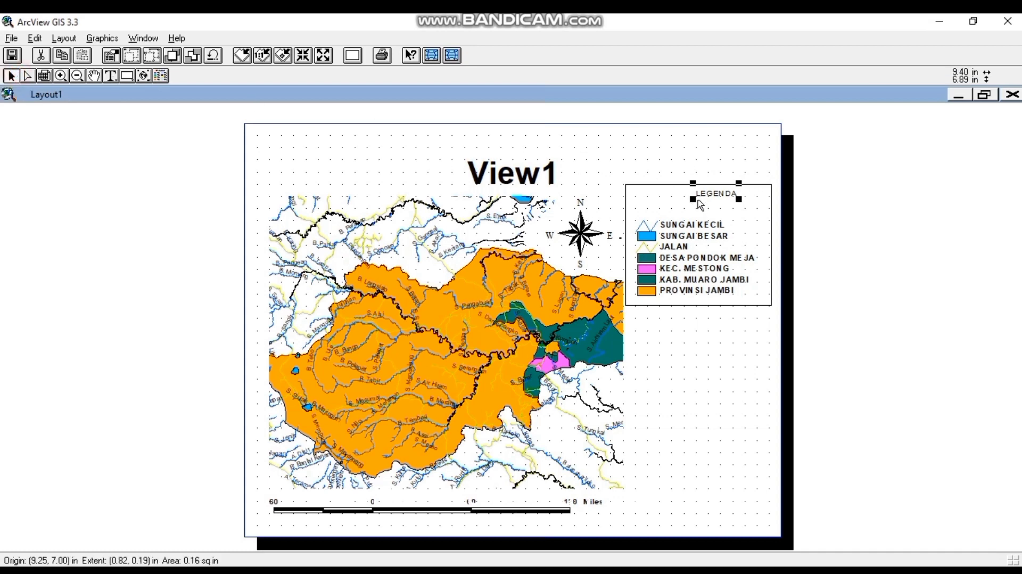
Enlarge the LEGENDA heading to about 1.88 by 0.44 in and nudge it right and slightly up within the legend box
{"action": "left_click_drag", "start_coordinate": [692, 199], "coordinate": [682, 205]}
{"action": "key", "text": "Right"}
{"action": "key", "text": "Right"}
{"action": "key", "text": "Right"}
{"action": "key", "text": "Right"}
{"action": "key", "text": "Right"}
{"action": "key", "text": "Right"}
{"action": "key", "text": "Right"}
{"action": "key", "text": "Right"}
{"action": "key", "text": "Right"}
{"action": "key", "text": "Right"}
{"action": "key", "text": "Right"}
{"action": "key", "text": "Right"}
{"action": "key", "text": "Right"}
{"action": "key", "text": "Right"}
{"action": "key", "text": "Right"}
{"action": "key", "text": "Right"}
{"action": "key", "text": "Right"}
{"action": "key", "text": "Right"}
{"action": "key", "text": "Right"}
{"action": "key", "text": "Right"}
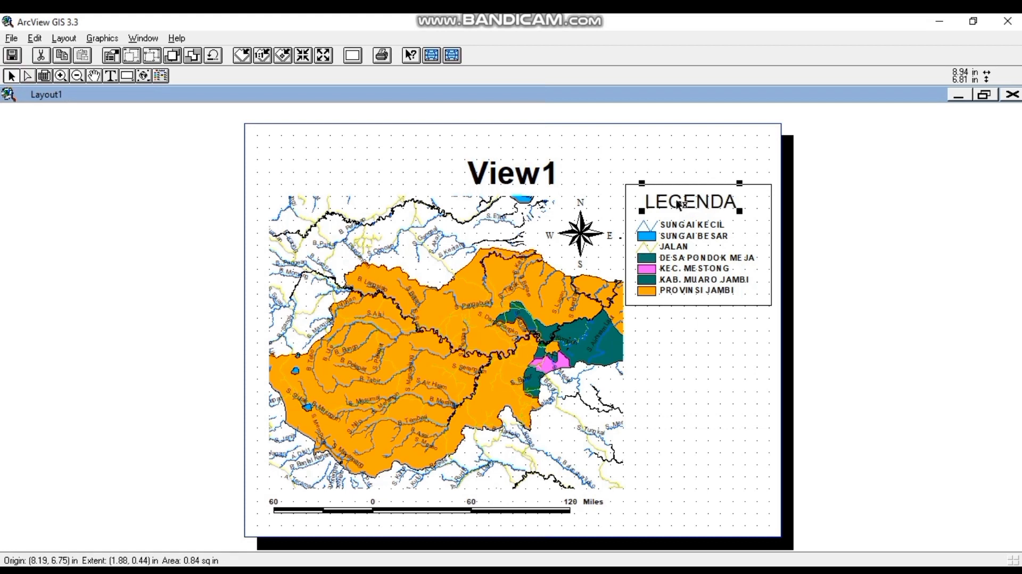
{"action": "key", "text": "Right"}
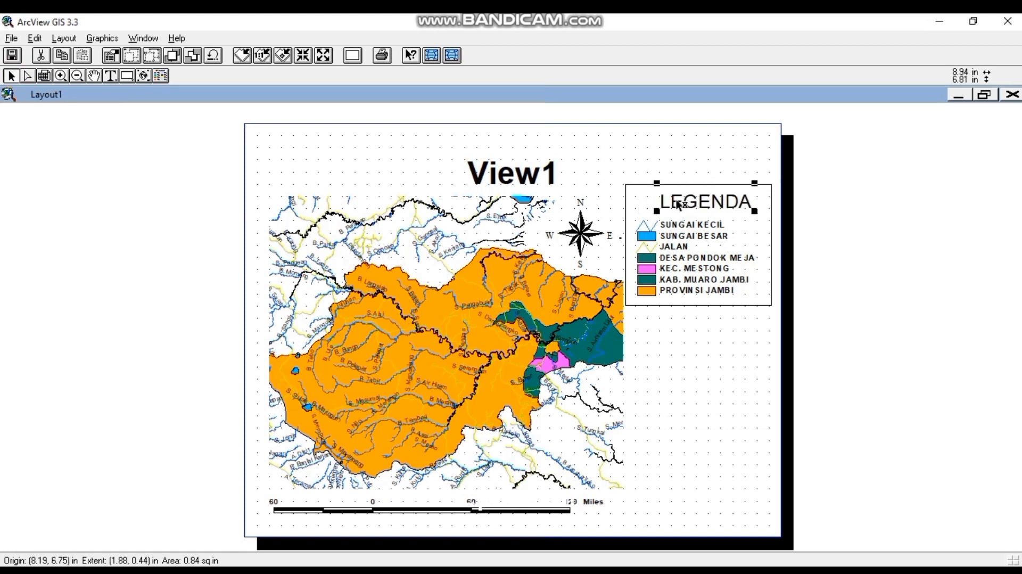
{"action": "key", "text": "Up"}
{"action": "key", "text": "Up"}
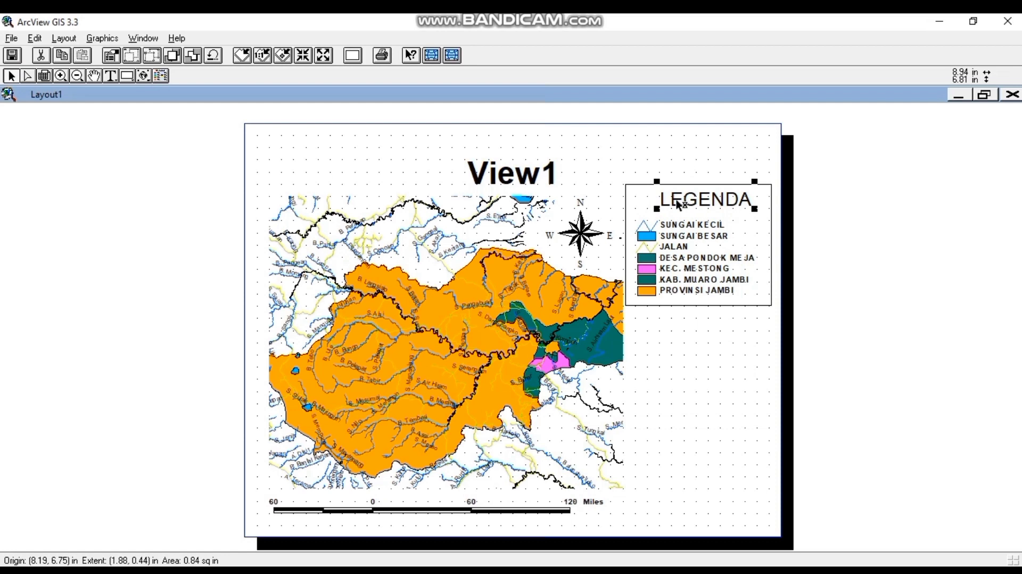
{"action": "left_click", "coordinate": [718, 336]}
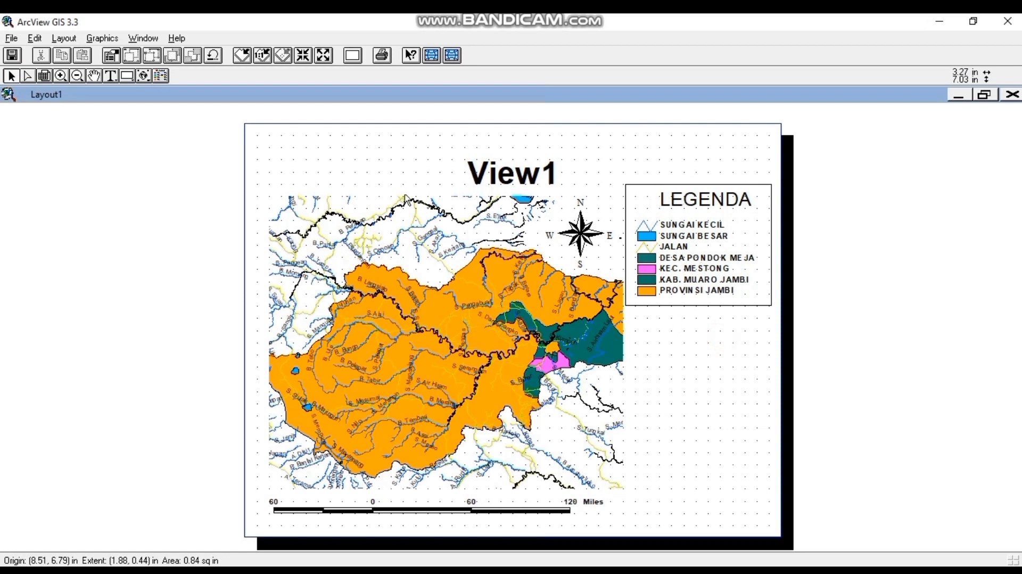
Add a scale bar frame about 3.0 by 1.5 in below the legend box, linked to ViewFrame1: View1 with the numeric 1:10000 style
{"action": "left_click_drag", "start_coordinate": [143, 75], "coordinate": [146, 121]}
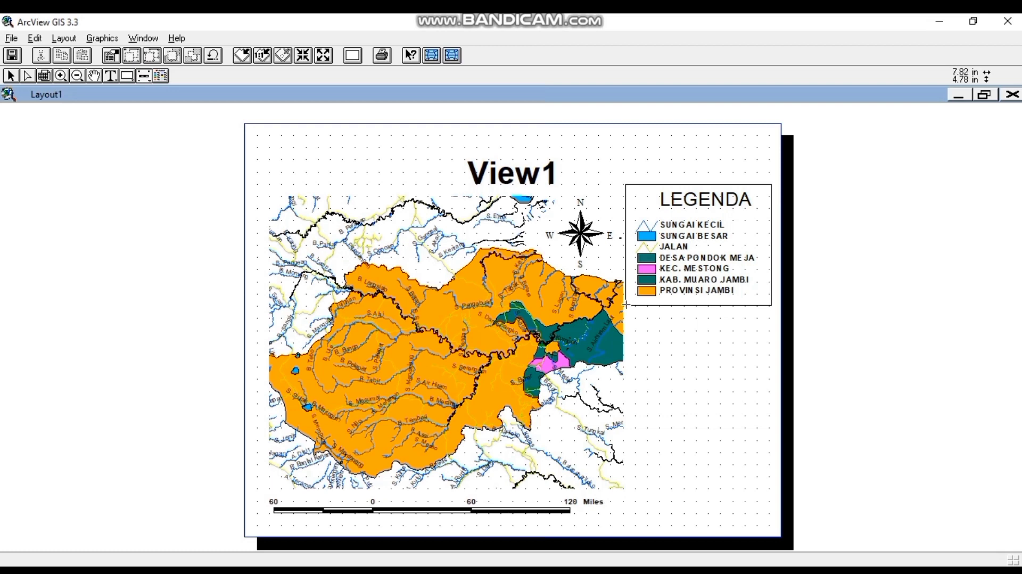
{"action": "left_click_drag", "start_coordinate": [624, 306], "coordinate": [773, 373]}
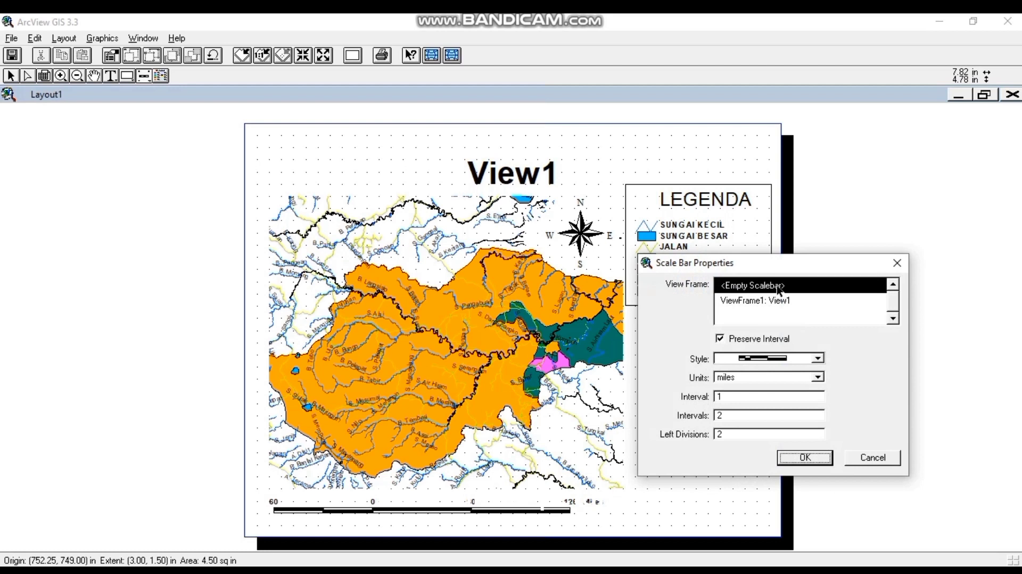
{"action": "left_click", "coordinate": [775, 301]}
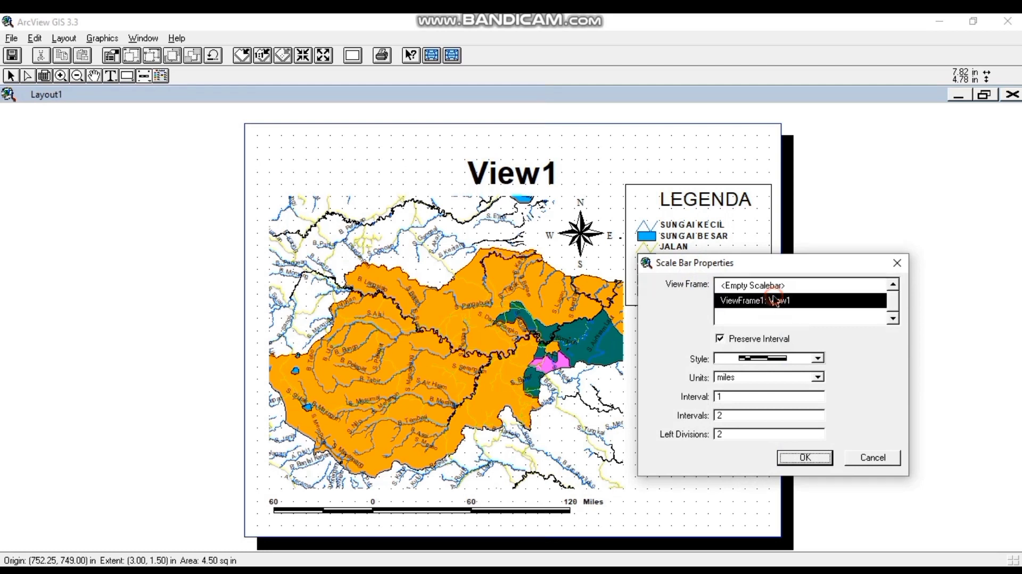
{"action": "left_click", "coordinate": [818, 358]}
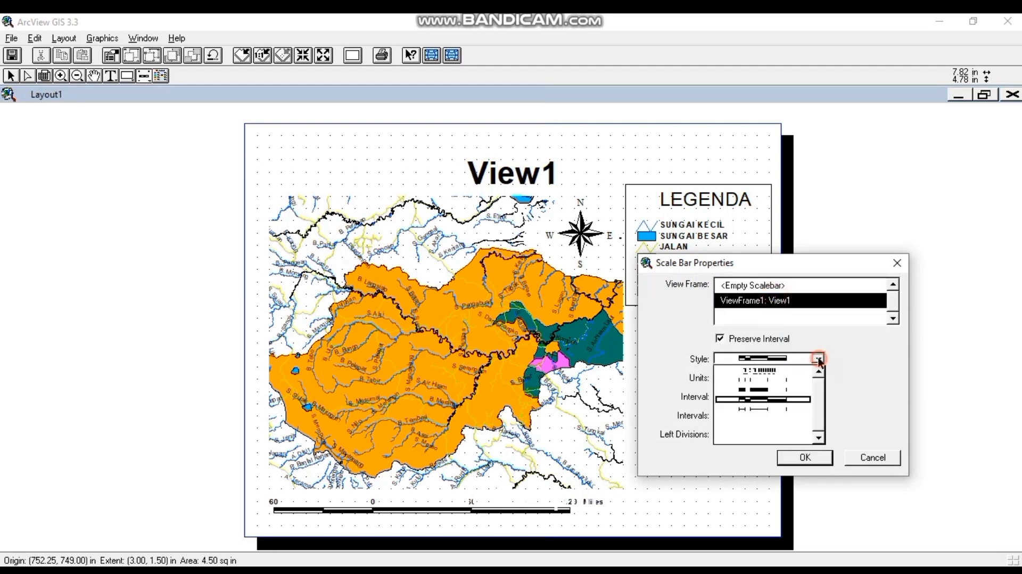
{"action": "left_click", "coordinate": [777, 378]}
Set the scale bar units to kilometers and place it on the layout
{"action": "left_click", "coordinate": [778, 378]}
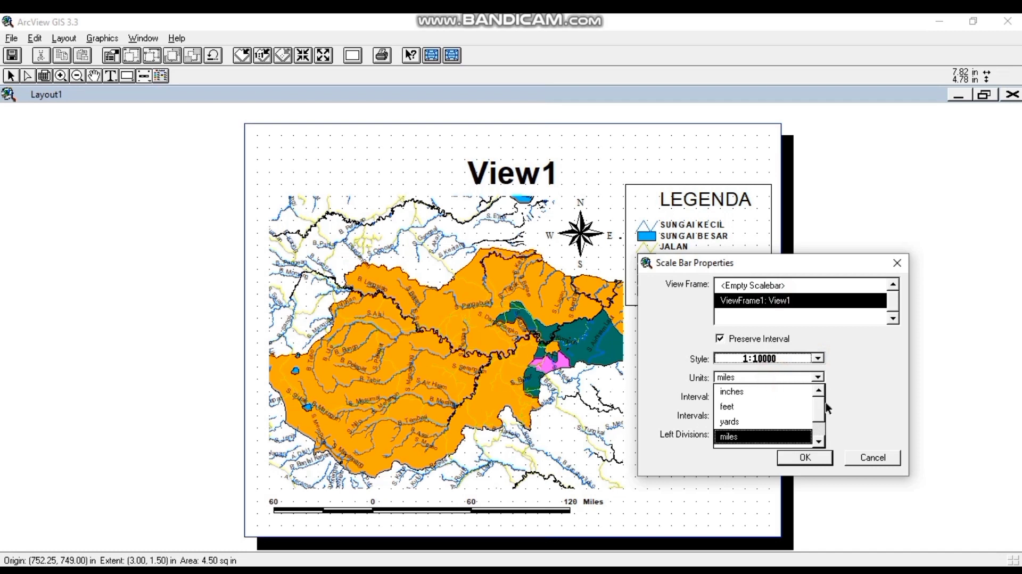
{"action": "left_click", "coordinate": [819, 441]}
{"action": "left_click", "coordinate": [819, 442]}
{"action": "left_click", "coordinate": [818, 441]}
{"action": "left_click", "coordinate": [818, 442]}
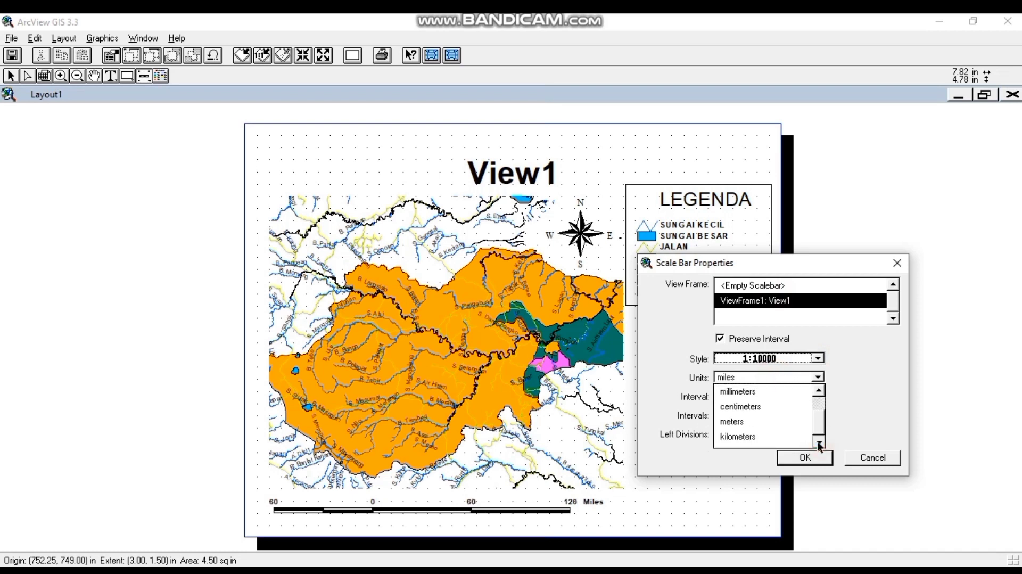
{"action": "left_click", "coordinate": [776, 436]}
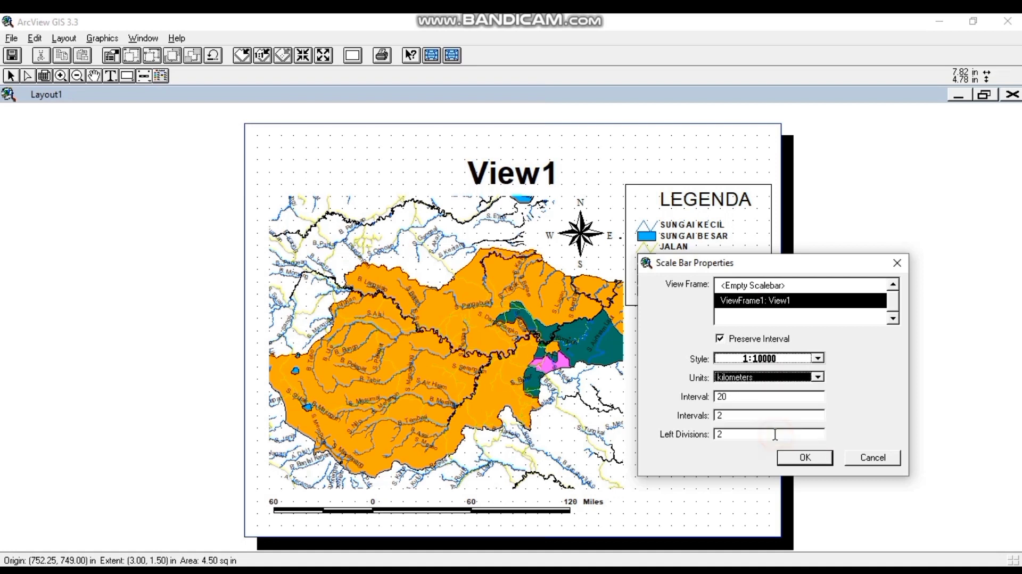
{"action": "left_click", "coordinate": [805, 457]}
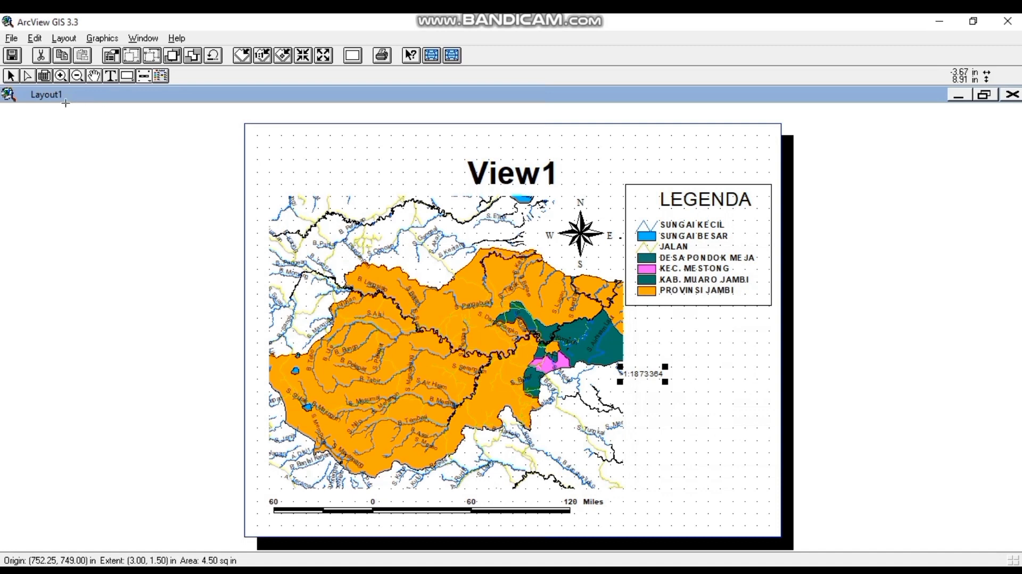
Enlarge the numeric scale text below the legend box and add the text "KM" right after it
{"action": "left_click", "coordinate": [12, 75]}
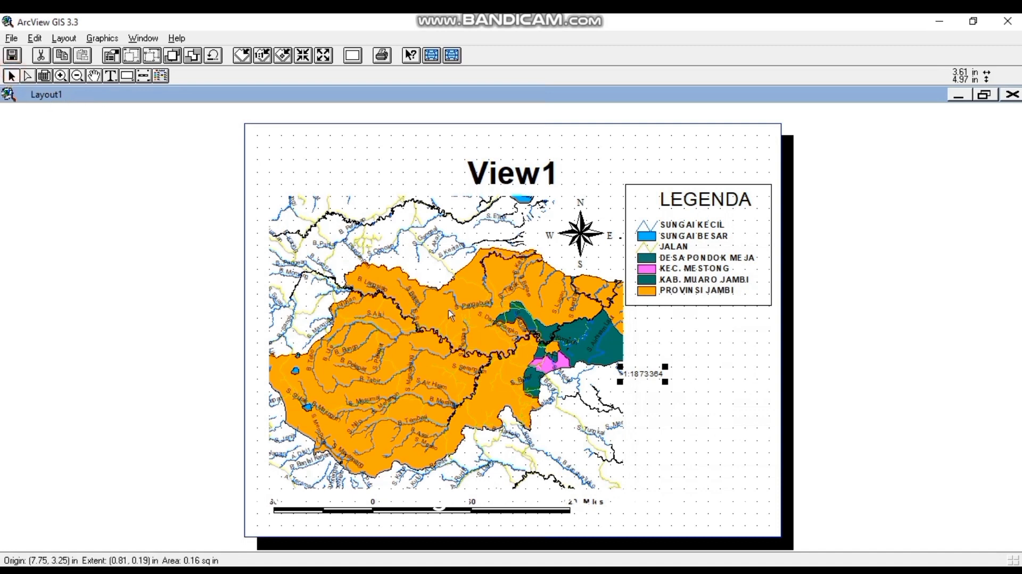
{"action": "left_click_drag", "start_coordinate": [663, 381], "coordinate": [691, 355]}
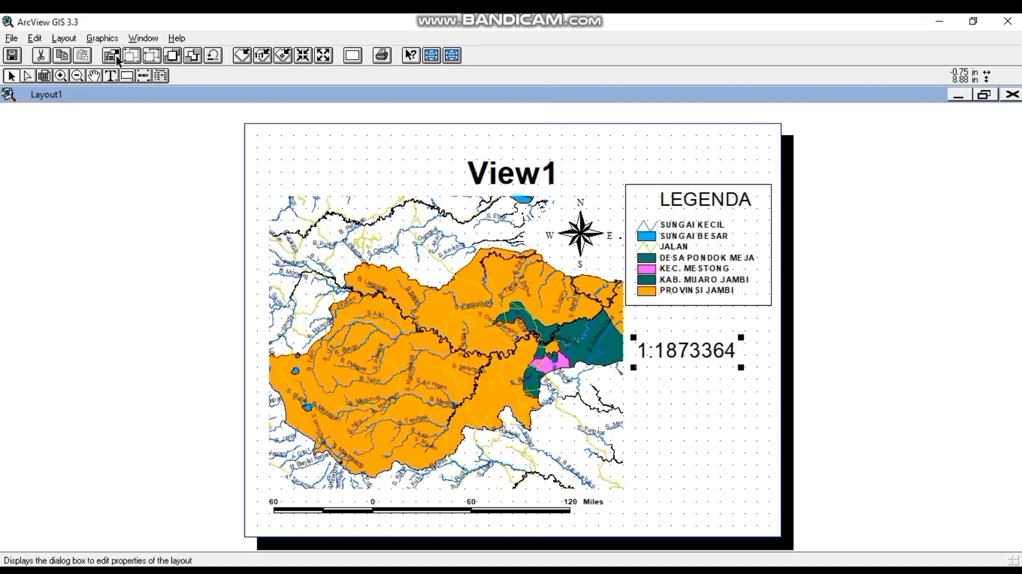
{"action": "left_click_drag", "start_coordinate": [113, 74], "coordinate": [114, 92]}
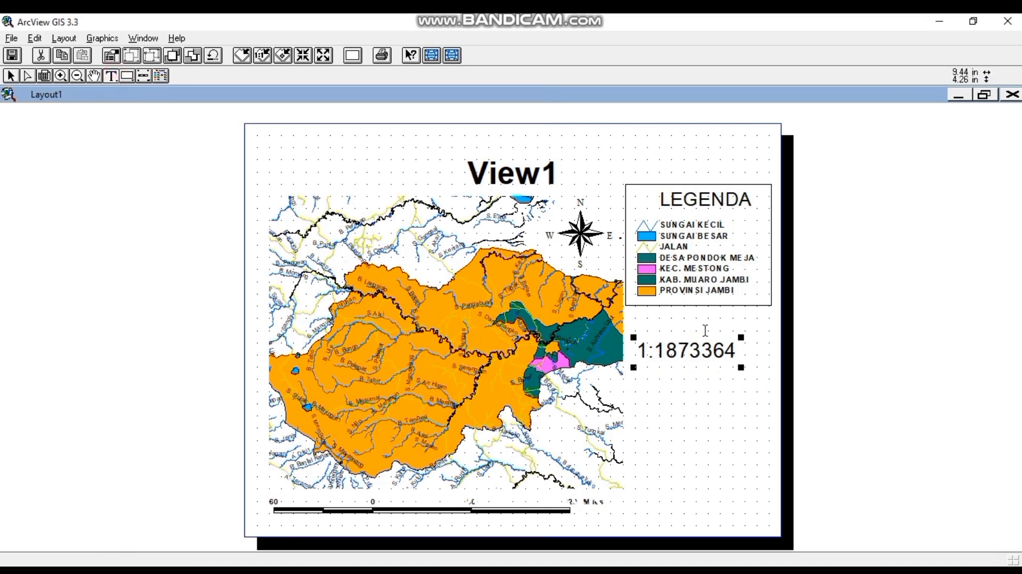
{"action": "left_click", "coordinate": [743, 351]}
{"action": "type", "text": "KM"}
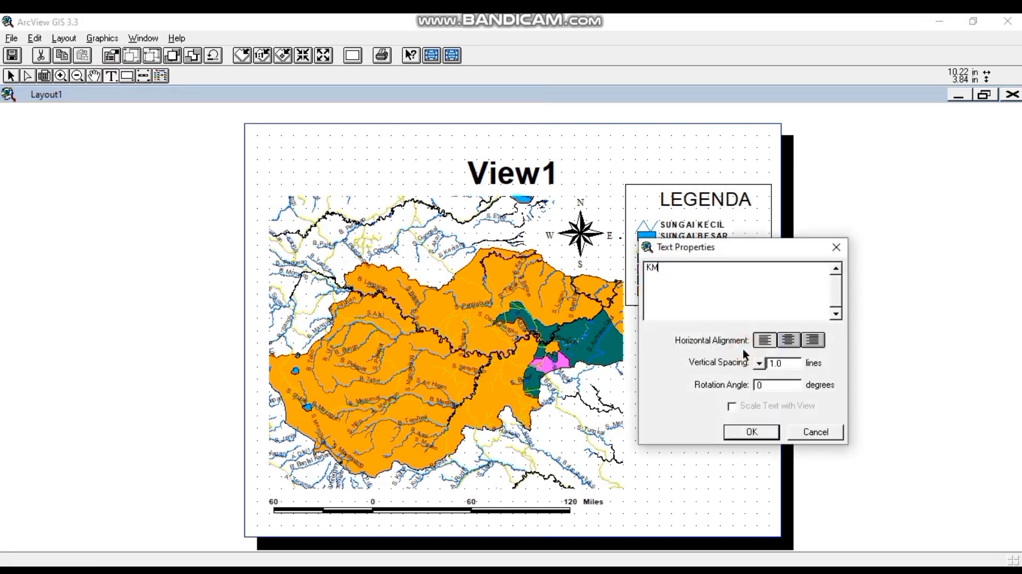
{"action": "left_click", "coordinate": [761, 432]}
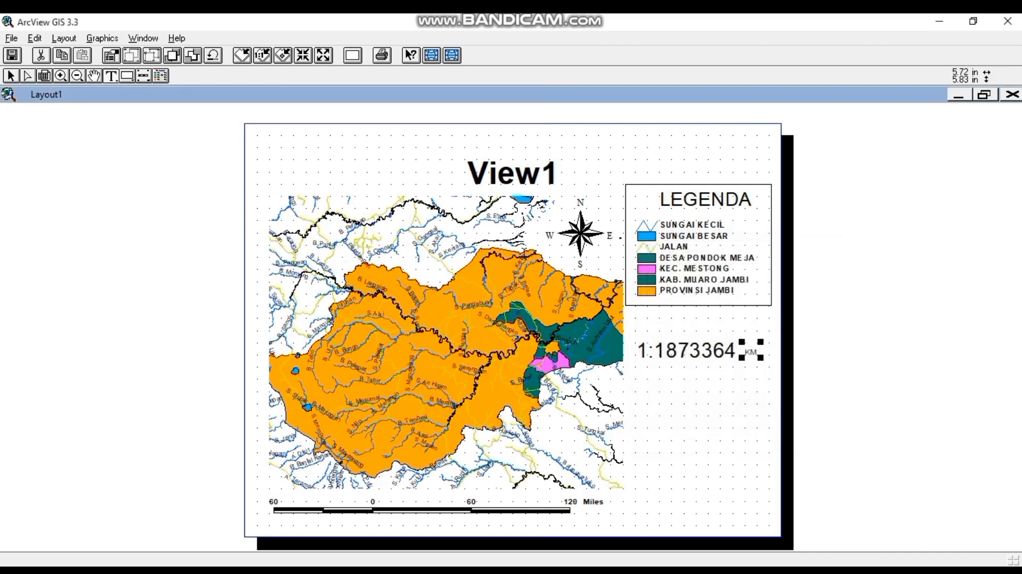
Enlarge the KM text to about 0.50 by 0.38 in and nudge it left, close to the scale number
{"action": "left_click", "coordinate": [11, 76]}
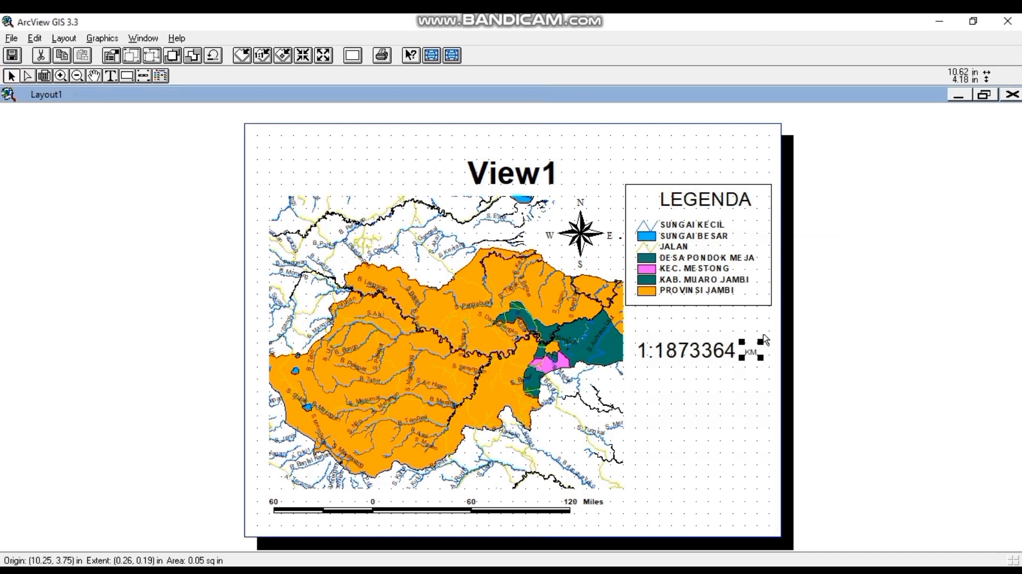
{"action": "left_click_drag", "start_coordinate": [761, 339], "coordinate": [755, 344]}
{"action": "left_click_drag", "start_coordinate": [759, 343], "coordinate": [773, 335]}
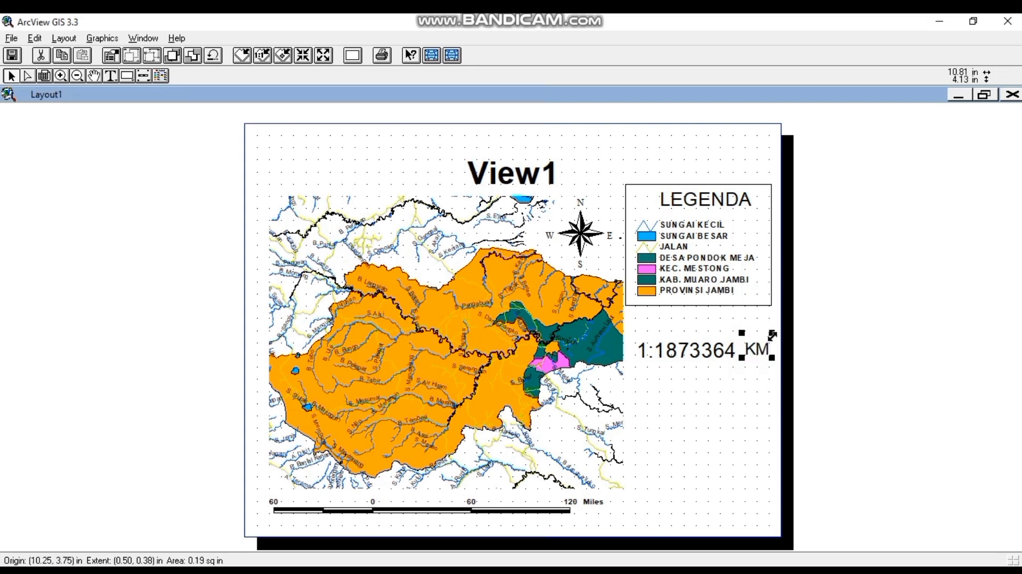
{"action": "key", "text": "Left"}
{"action": "key", "text": "Left"}
{"action": "key", "text": "Left"}
{"action": "key", "text": "Left"}
{"action": "key", "text": "Left"}
{"action": "key", "text": "Left"}
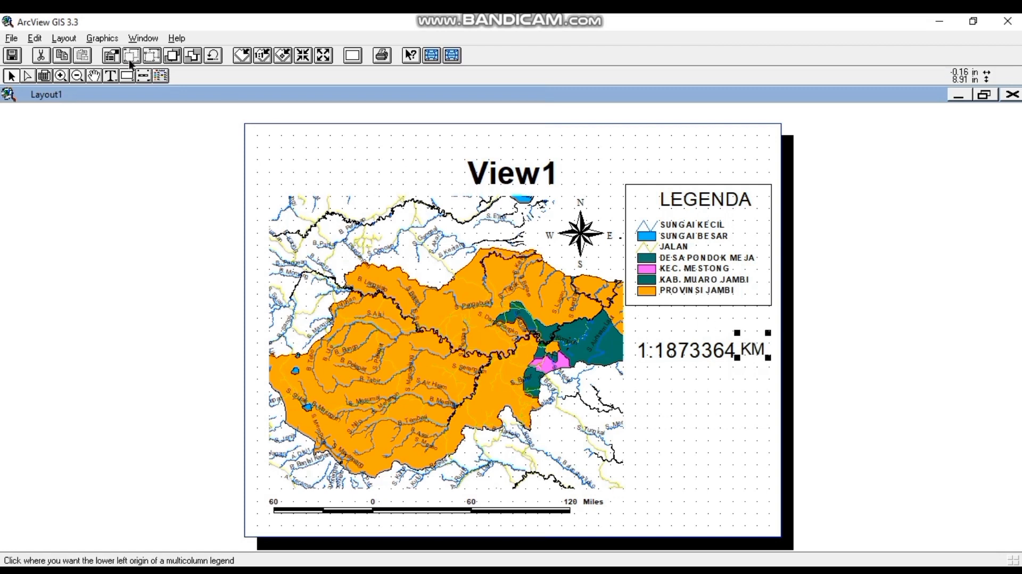
Draw a rectangle around the scale text directly below the legend box and nudge it right to align with that box
{"action": "left_click", "coordinate": [125, 78]}
{"action": "left_click_drag", "start_coordinate": [126, 78], "coordinate": [128, 135]}
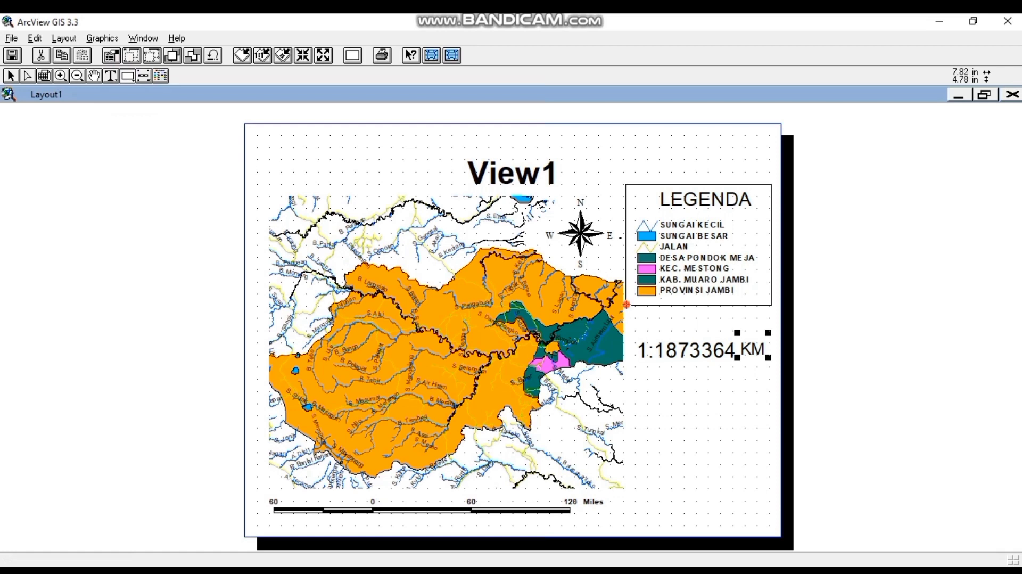
{"action": "mouse_move", "coordinate": [625, 305]}
{"action": "left_mouse_down"}
{"action": "mouse_move", "coordinate": [709, 356]}
{"action": "mouse_move", "coordinate": [774, 377]}
{"action": "left_mouse_up"}
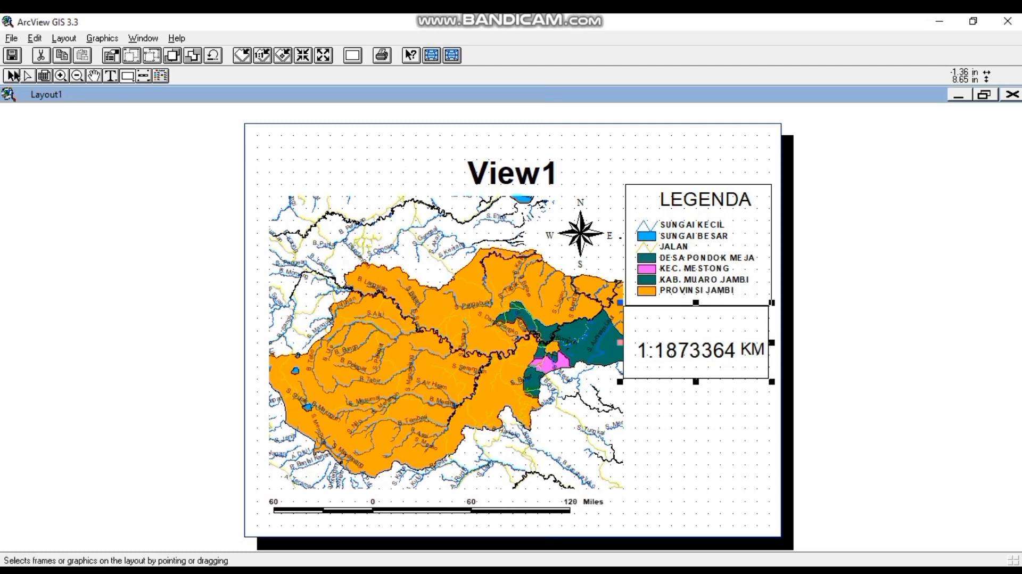
{"action": "left_click", "coordinate": [14, 75]}
{"action": "key", "text": "Right"}
{"action": "key", "text": "Right"}
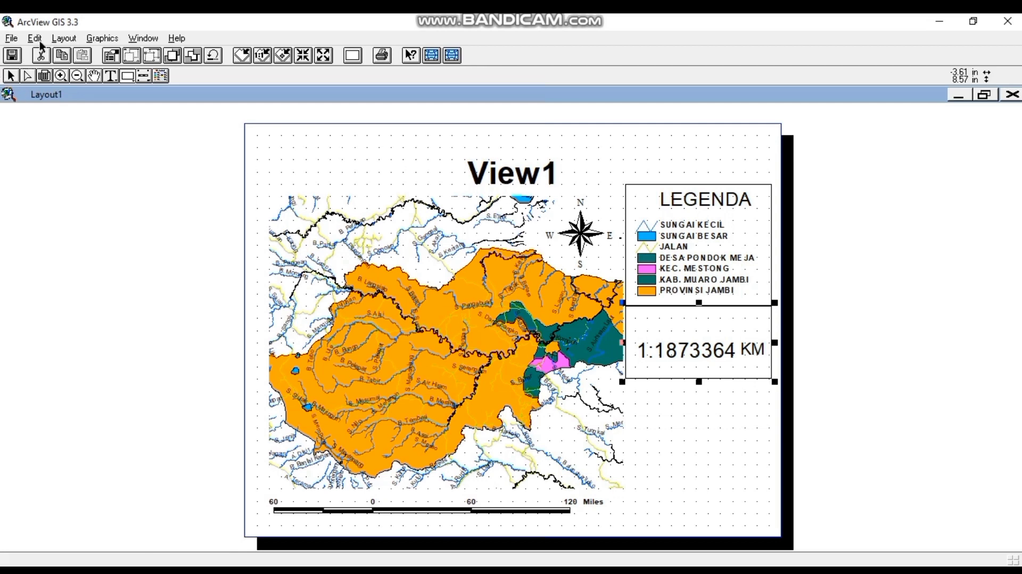
Add the text "SKALA PETA" above the scale number, inside the scale rectangle
{"action": "mouse_move", "coordinate": [110, 78]}
{"action": "left_mouse_down"}
{"action": "mouse_move", "coordinate": [120, 86]}
{"action": "mouse_move", "coordinate": [113, 95]}
{"action": "left_mouse_up"}
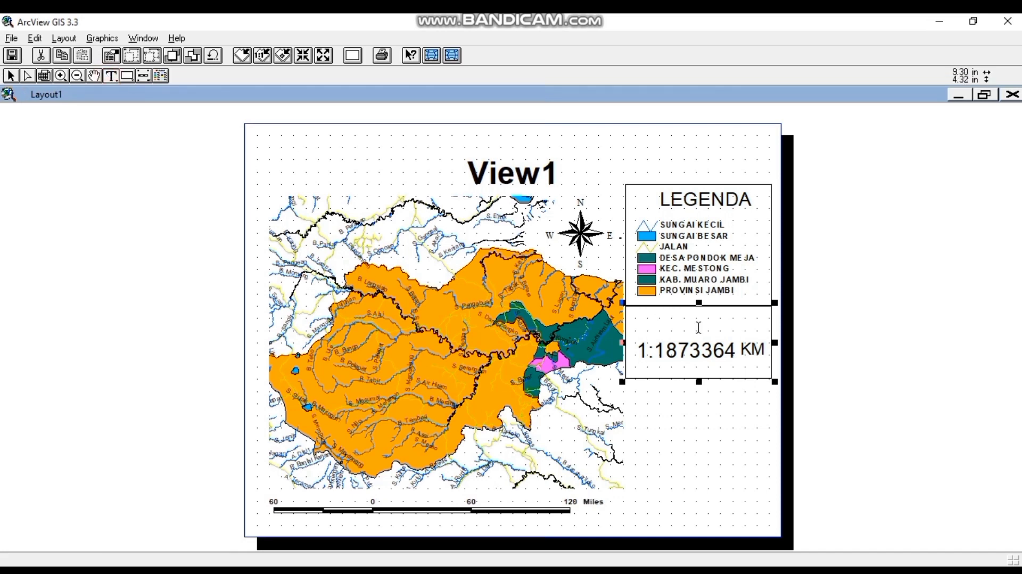
{"action": "left_click", "coordinate": [698, 325]}
{"action": "type", "text": "SKALA PET"}
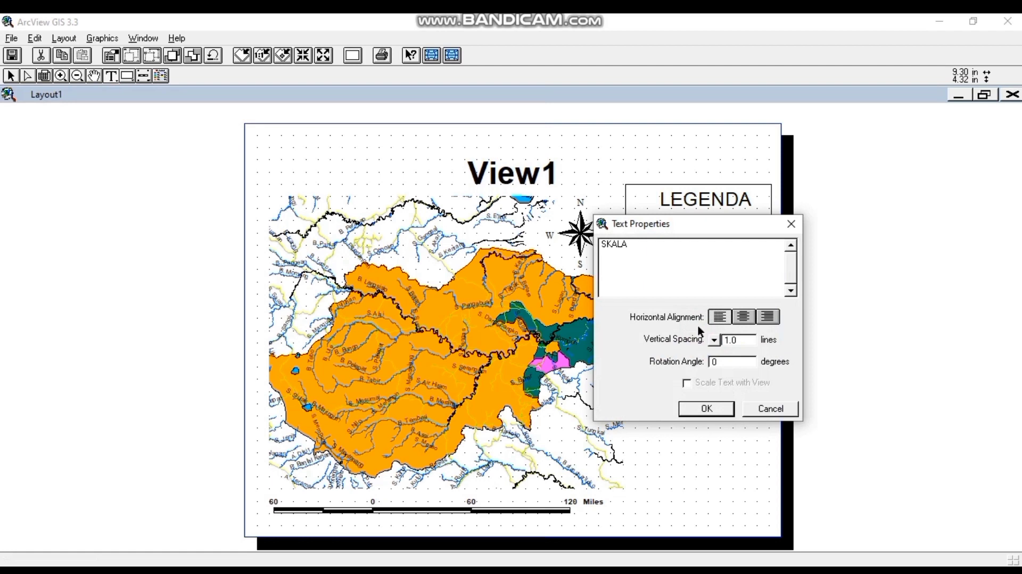
{"action": "type", "text": "A"}
{"action": "left_click", "coordinate": [708, 410]}
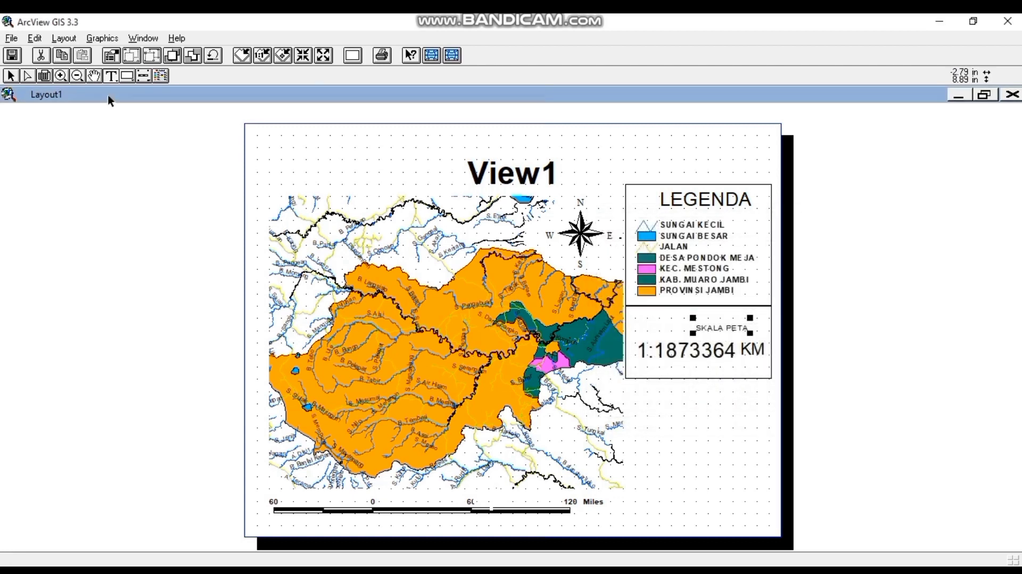
Enlarge the SKALA PETA heading to about 2.71 by 0.50 in and move it left and slightly up within the scale rectangle
{"action": "left_click", "coordinate": [10, 75]}
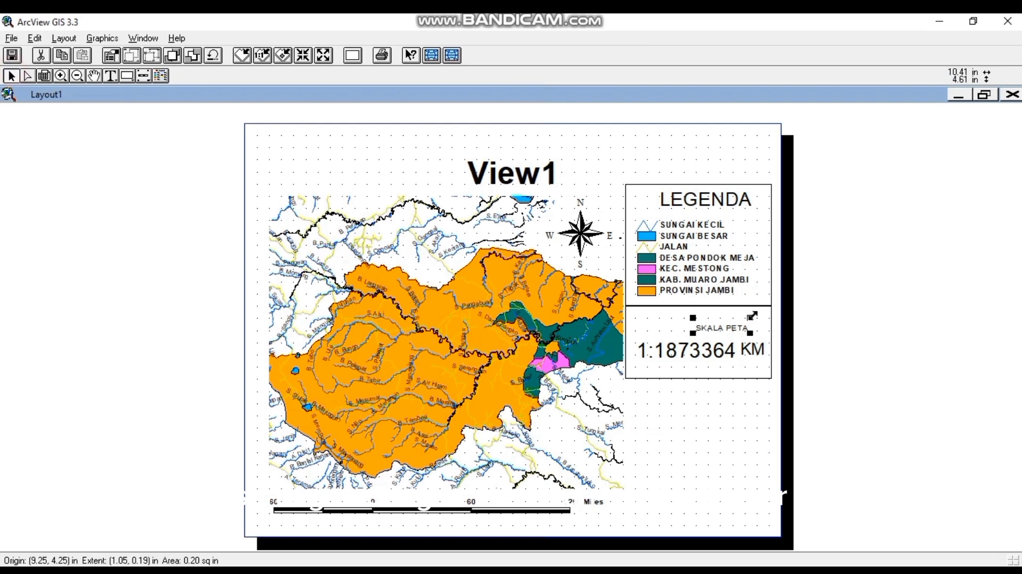
{"action": "left_click_drag", "start_coordinate": [750, 318], "coordinate": [779, 309]}
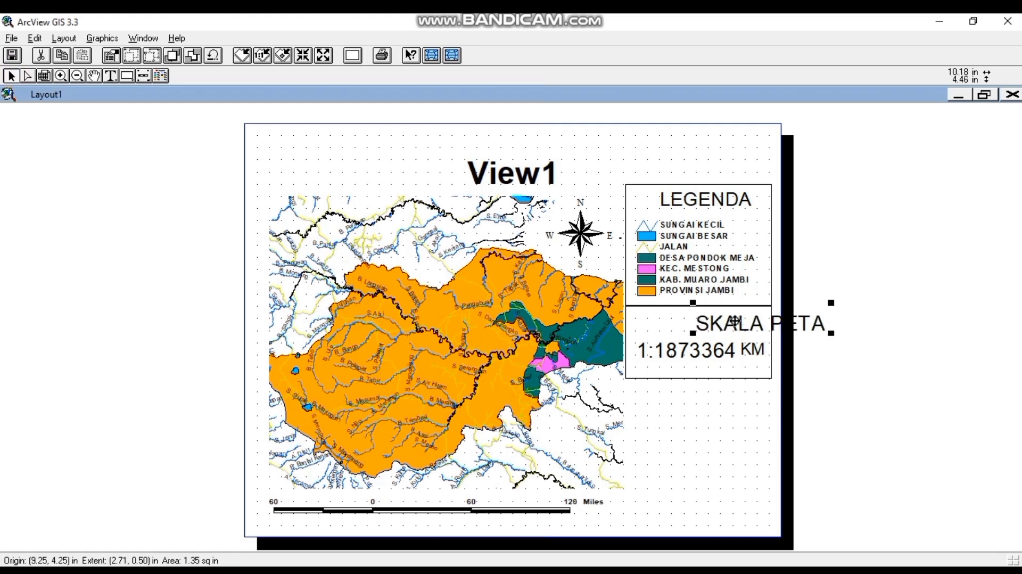
{"action": "key", "text": "Left"}
{"action": "key", "text": "Left"}
{"action": "key", "text": "Left"}
{"action": "key", "text": "Left"}
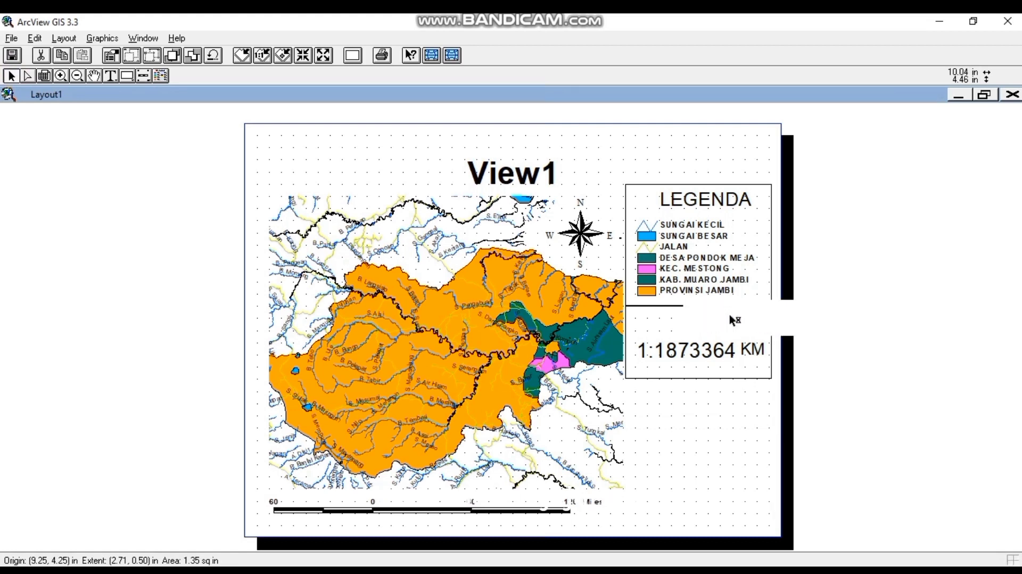
{"action": "key", "text": "Left"}
{"action": "key", "text": "Left"}
{"action": "key", "text": "Left"}
{"action": "key", "text": "Left"}
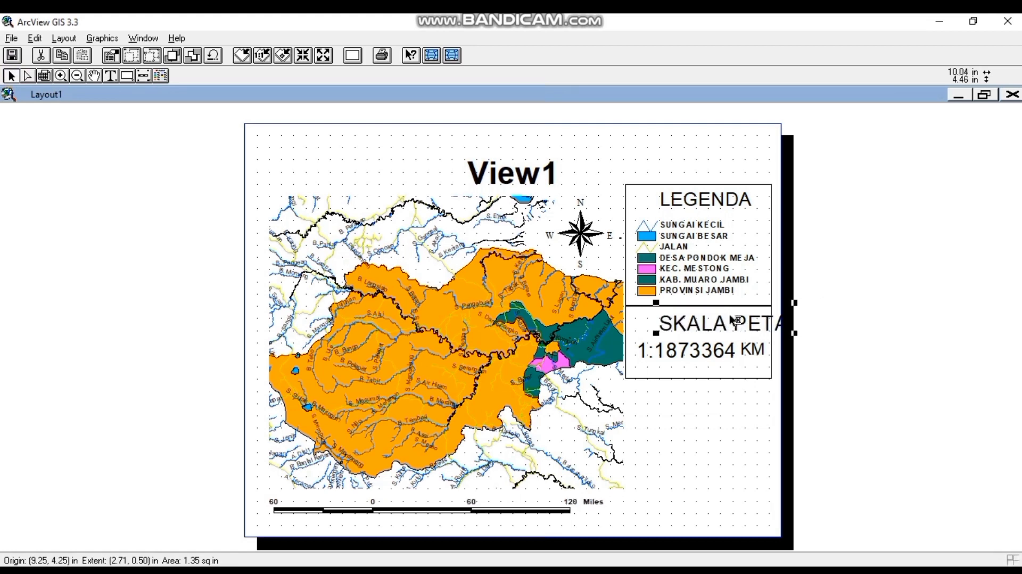
{"action": "key", "text": "Left"}
{"action": "key", "text": "Left"}
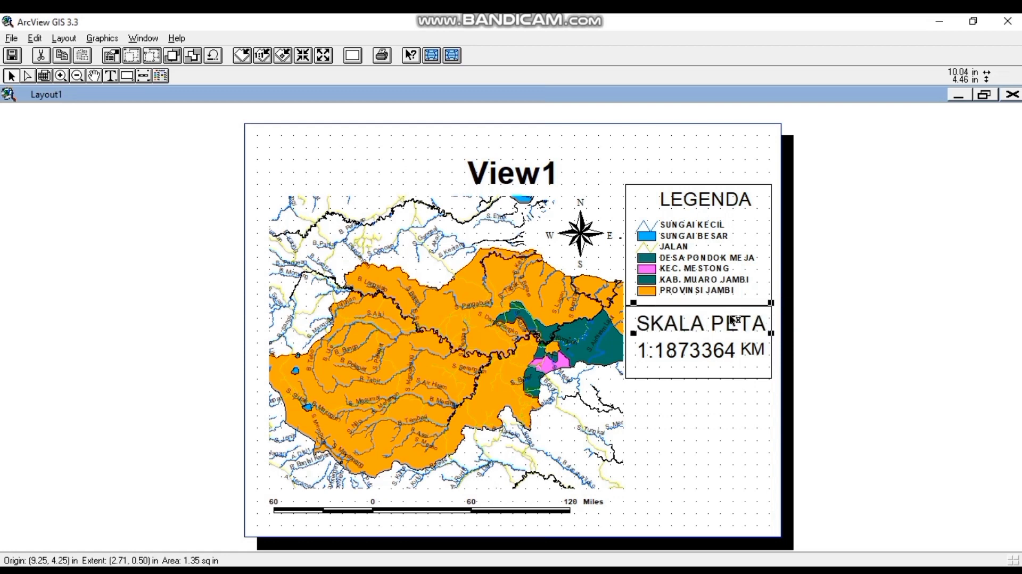
{"action": "key", "text": "Up"}
{"action": "key", "text": "Up"}
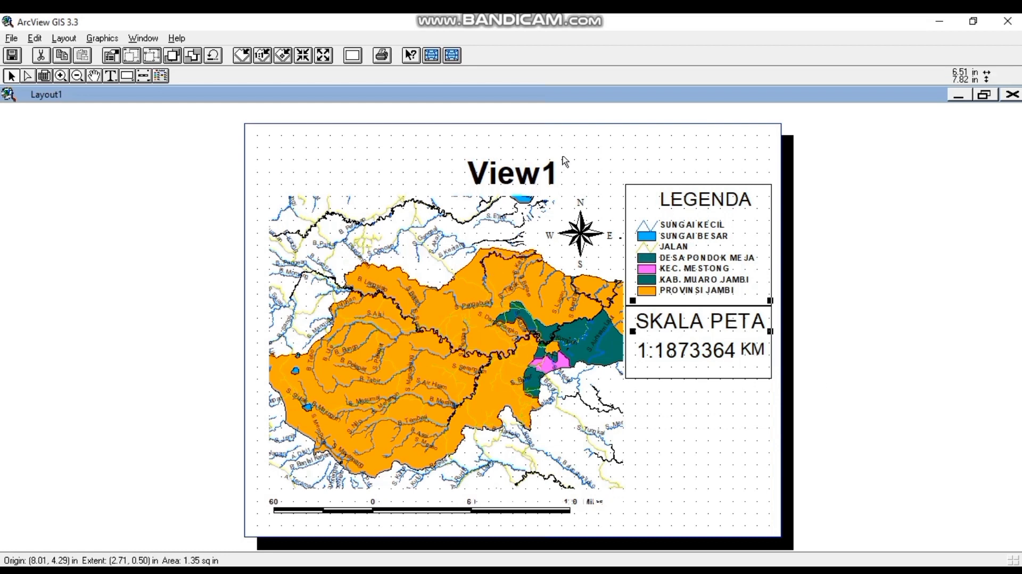
Replace the map title with "LOKASI RUMAH" followed by the person's name, and move it left so it sits above the map
{"action": "double_click", "coordinate": [509, 180]}
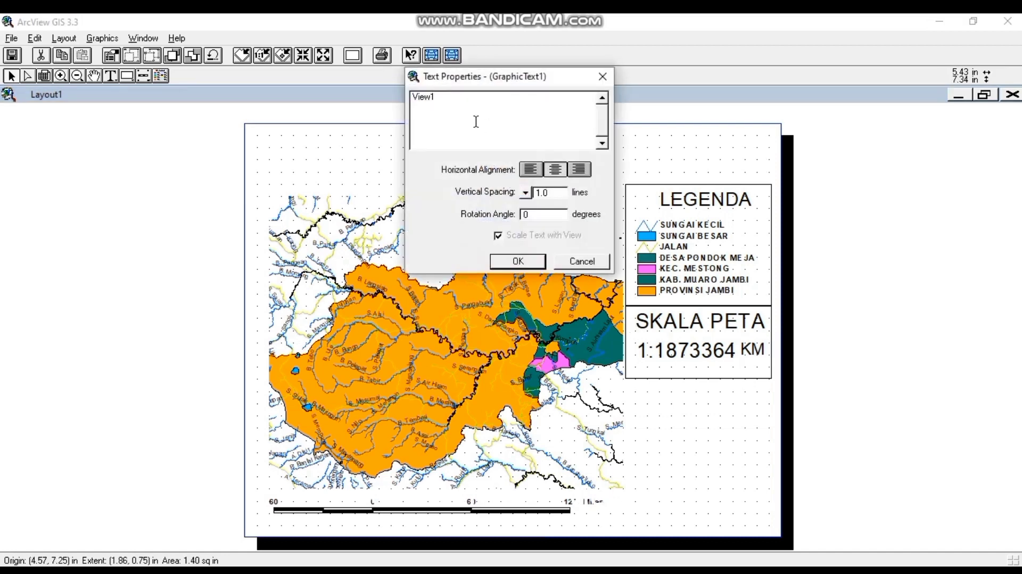
{"action": "key", "text": "BackSpace"}
{"action": "left_click", "coordinate": [532, 261]}
{"action": "left_click_drag", "start_coordinate": [592, 173], "coordinate": [444, 164]}
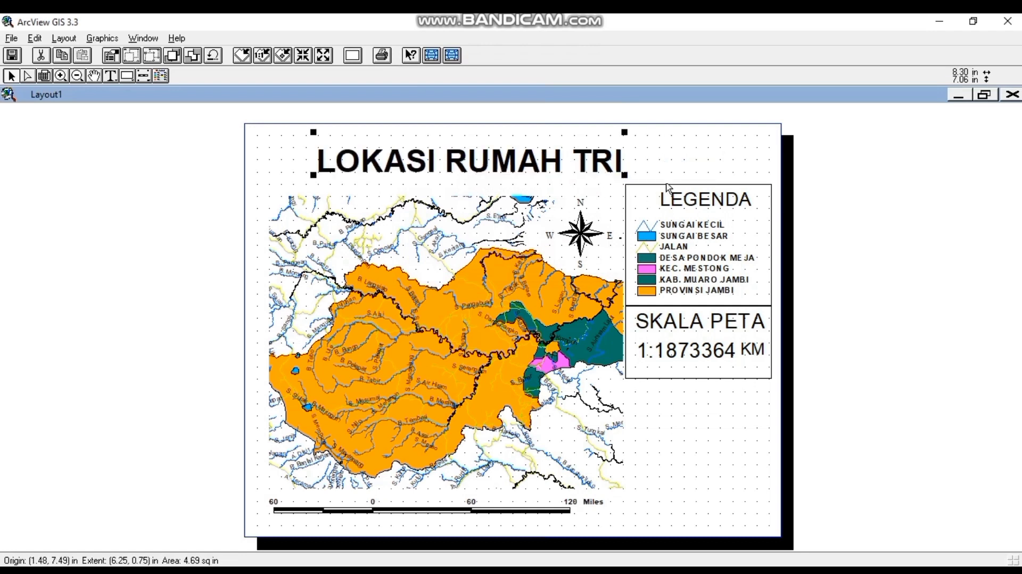
Minimize the Layout1 and View1 windows
{"action": "left_click", "coordinate": [958, 96]}
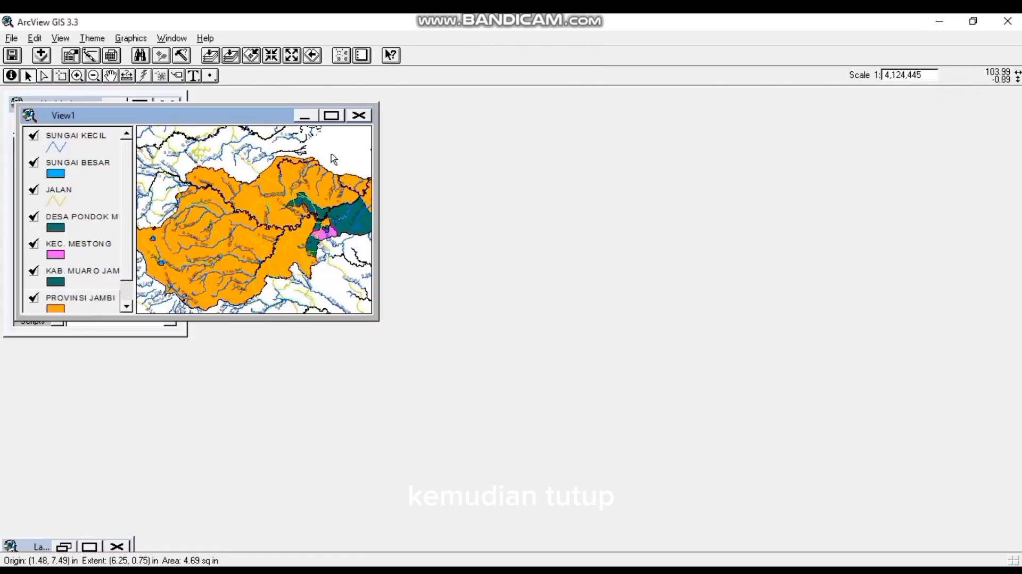
{"action": "left_click", "coordinate": [303, 115]}
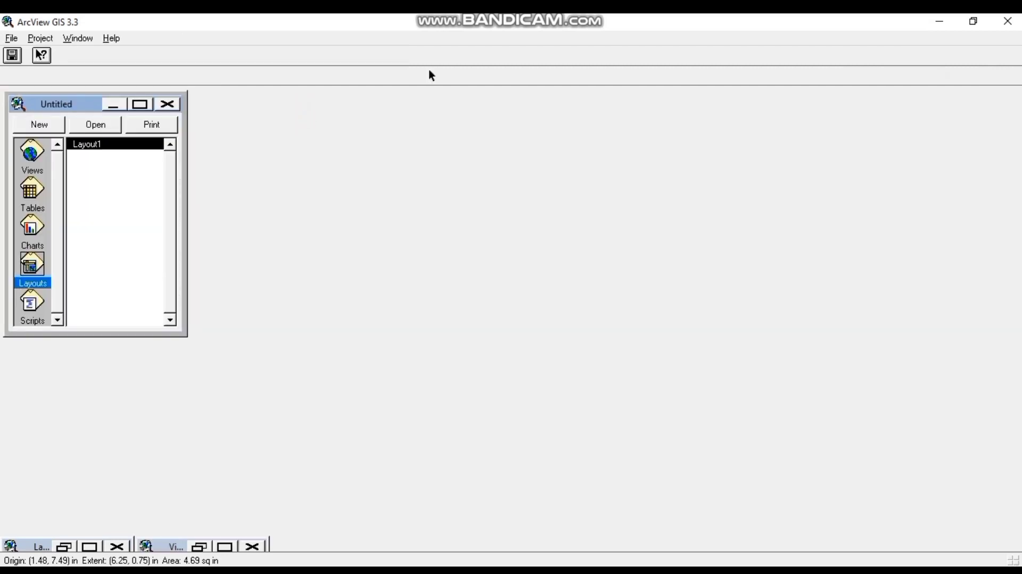
Create a second view and add the indo_prop.shp theme from c:\dapet\peta dasar 2002\all indonesia
{"action": "left_click", "coordinate": [32, 153]}
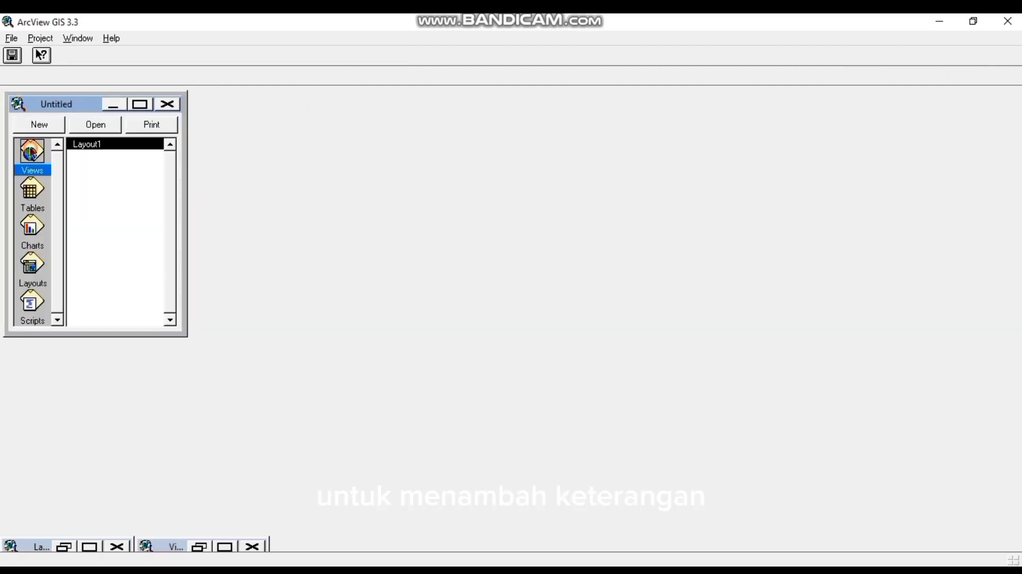
{"action": "left_click", "coordinate": [40, 123]}
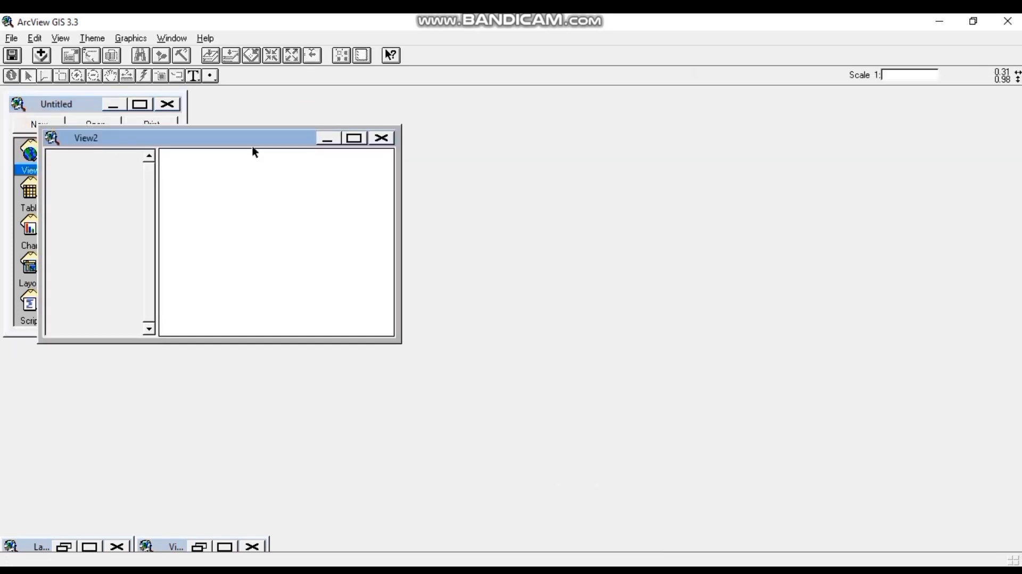
{"action": "left_click", "coordinate": [43, 56]}
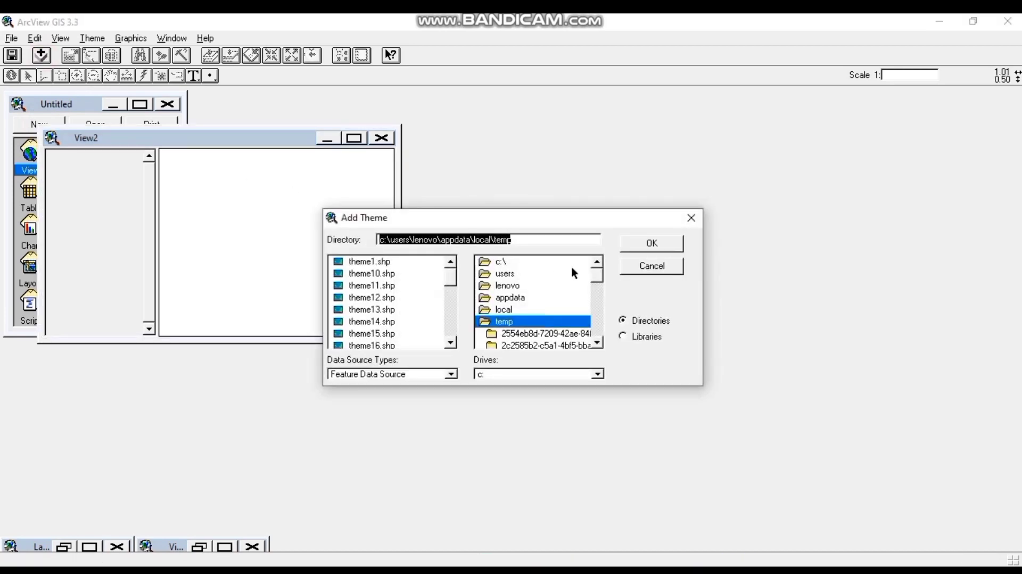
{"action": "double_click", "coordinate": [565, 262]}
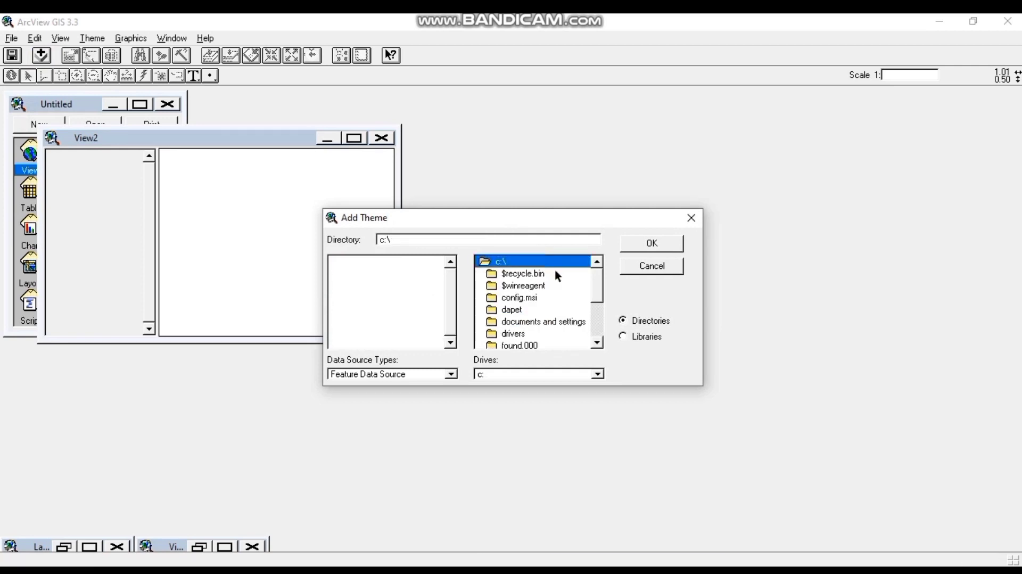
{"action": "double_click", "coordinate": [520, 309]}
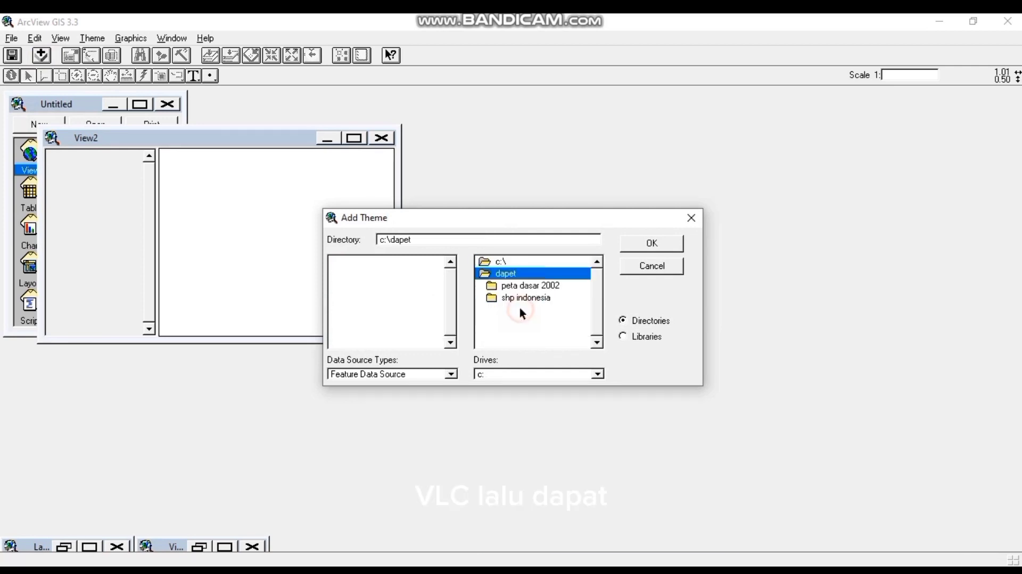
{"action": "double_click", "coordinate": [533, 282]}
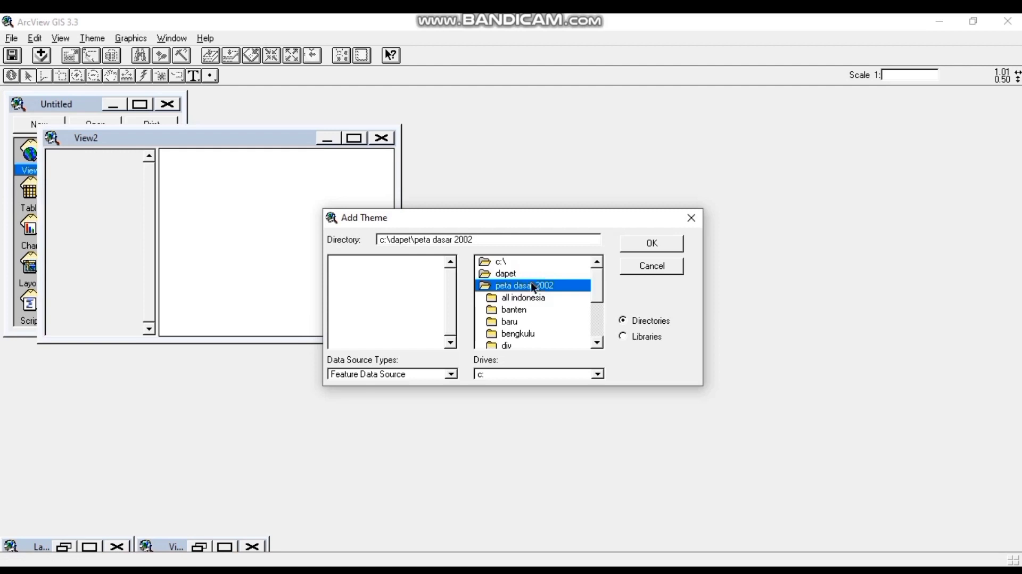
{"action": "double_click", "coordinate": [525, 299]}
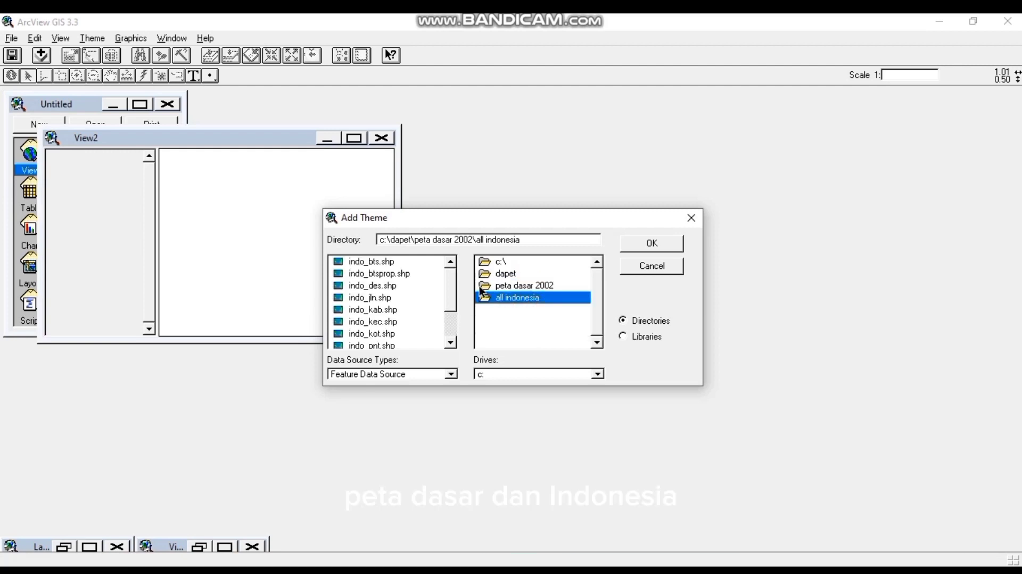
{"action": "left_click_drag", "start_coordinate": [455, 284], "coordinate": [449, 302]}
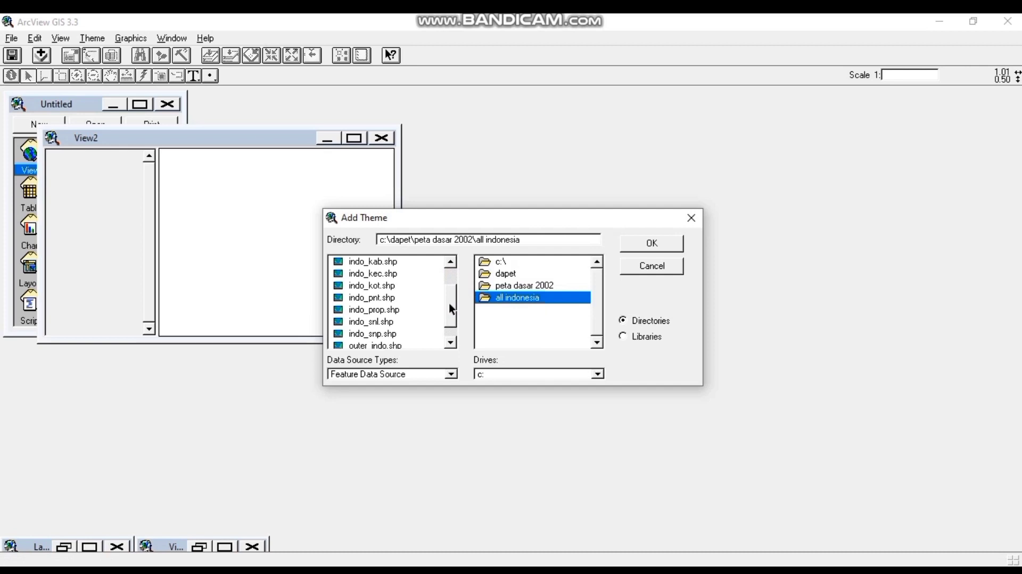
{"action": "left_click", "coordinate": [369, 308]}
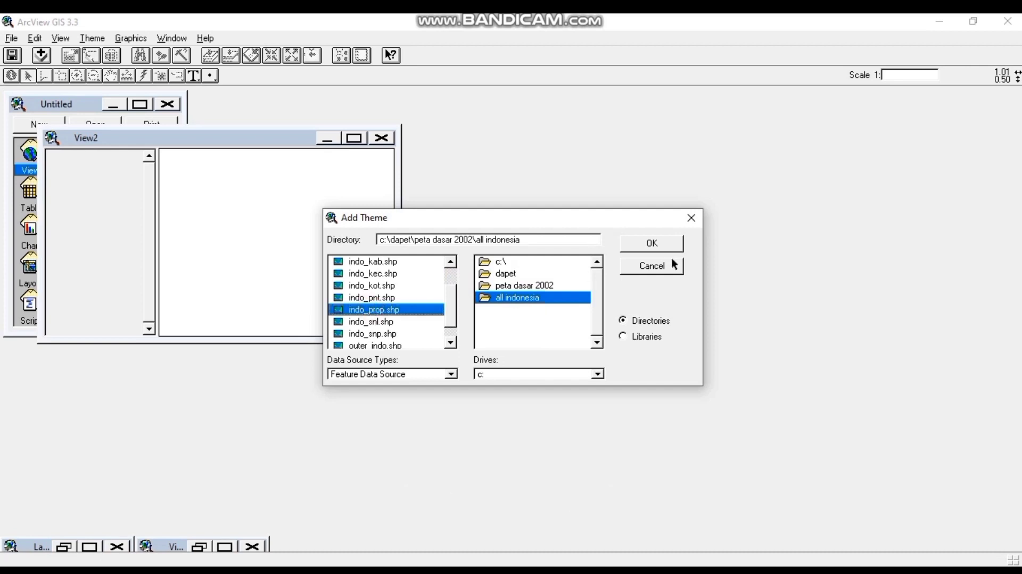
{"action": "left_click", "coordinate": [655, 242]}
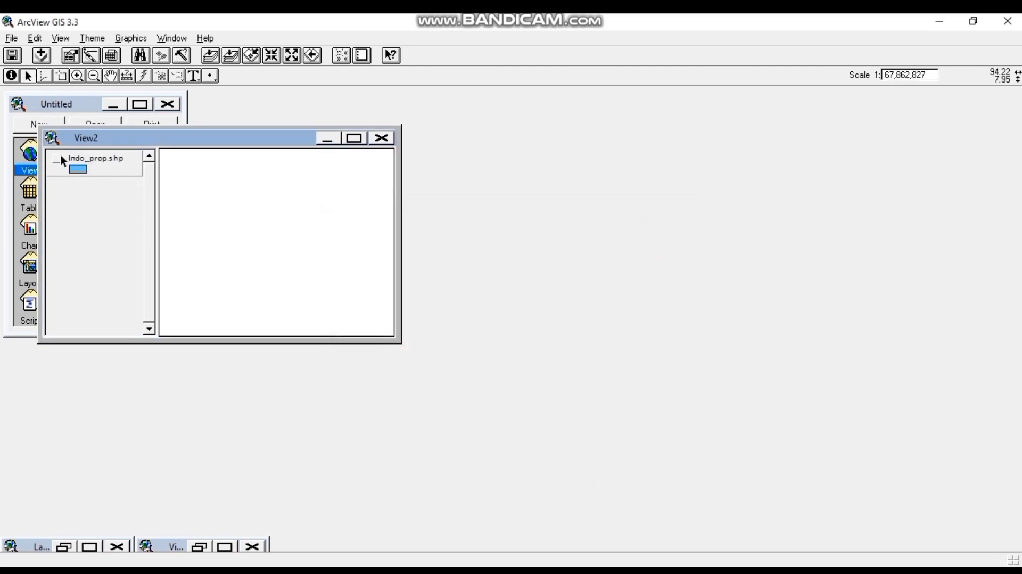
Display the Indo_prop.shp theme and search its attributes for JAMBI to select that province
{"action": "left_click", "coordinate": [57, 158]}
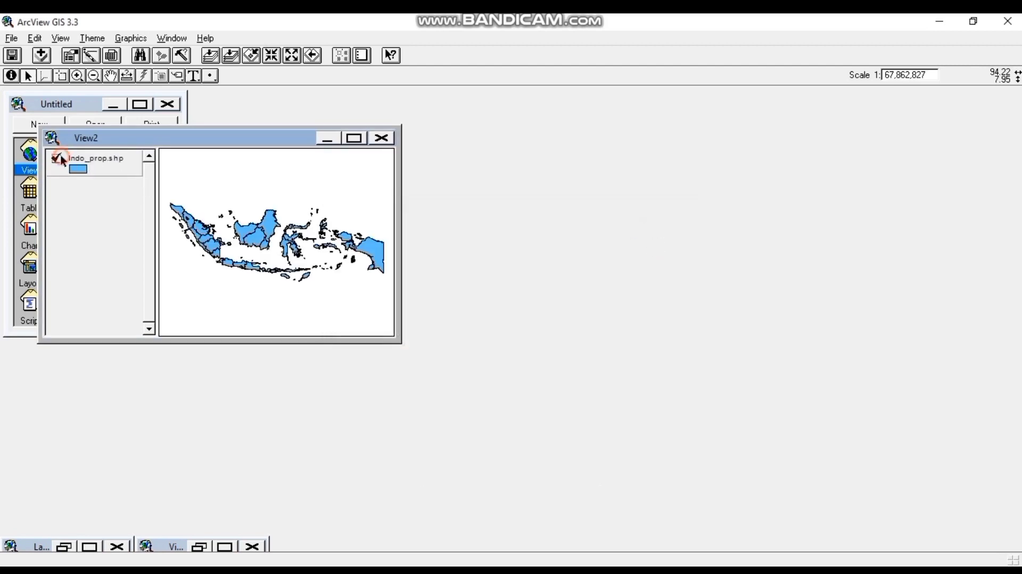
{"action": "left_click", "coordinate": [142, 55]}
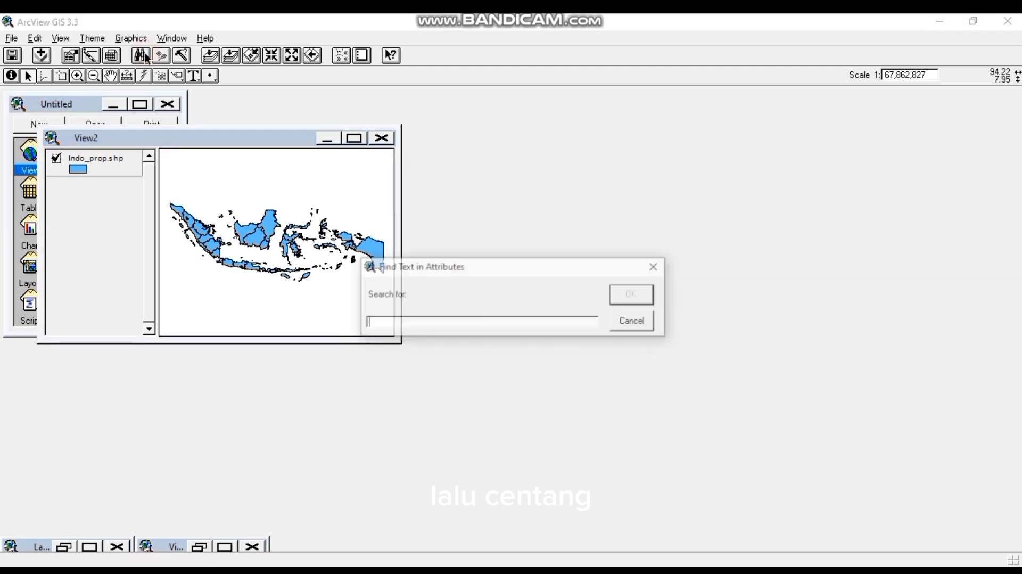
{"action": "type", "text": "J"}
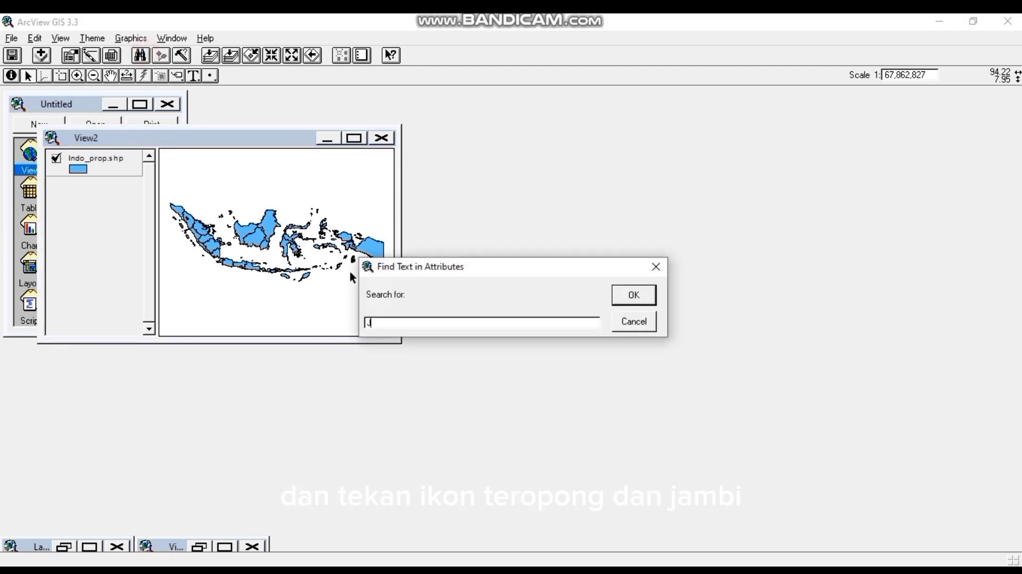
{"action": "type", "text": "AMBI"}
{"action": "key", "text": "Return"}
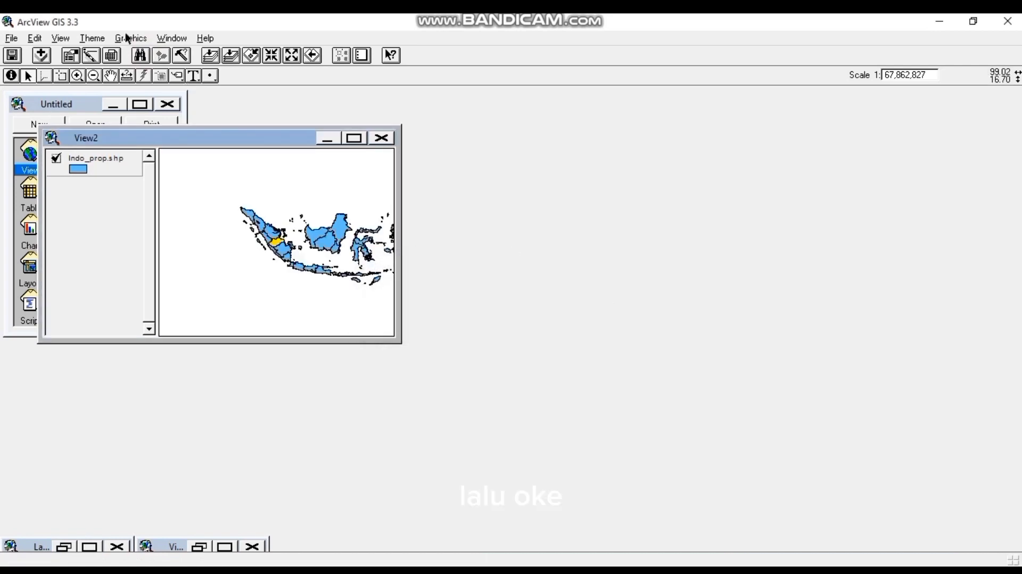
Convert the selected Jambi province to a shapefile under the proposed file name and add it to View2 as a theme
{"action": "left_click", "coordinate": [83, 41]}
{"action": "left_click", "coordinate": [84, 41]}
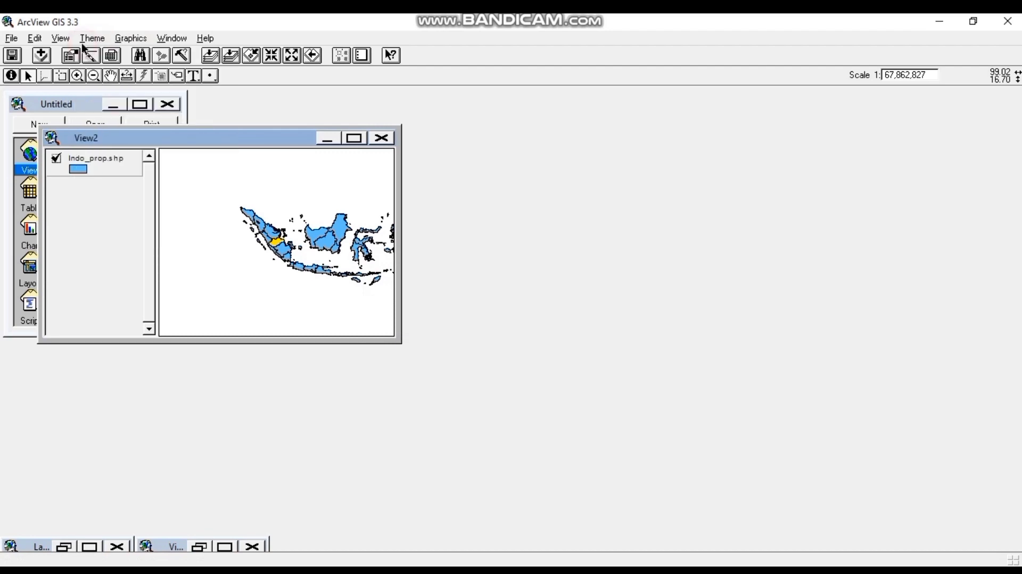
{"action": "left_click", "coordinate": [88, 38]}
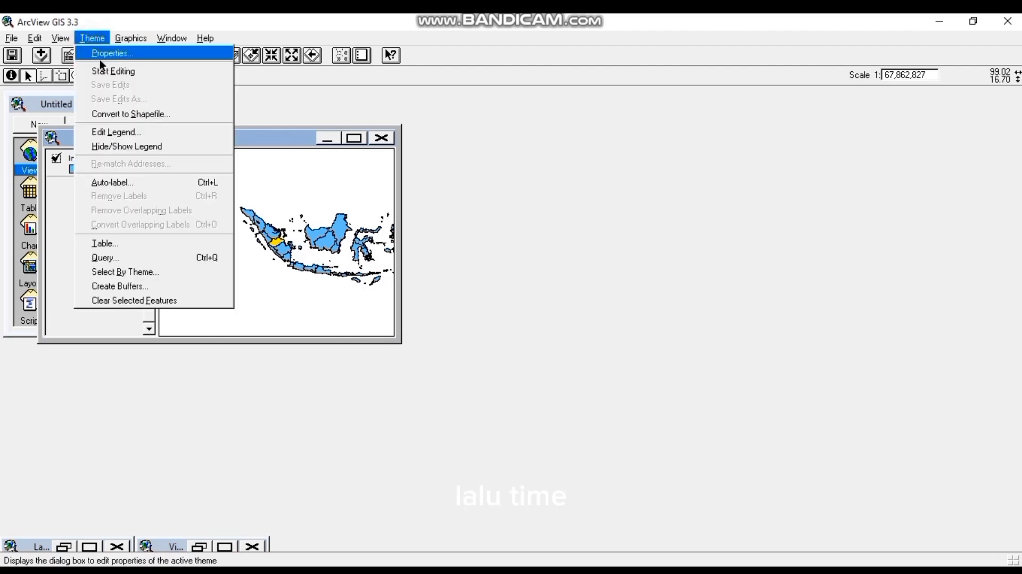
{"action": "left_click", "coordinate": [120, 114]}
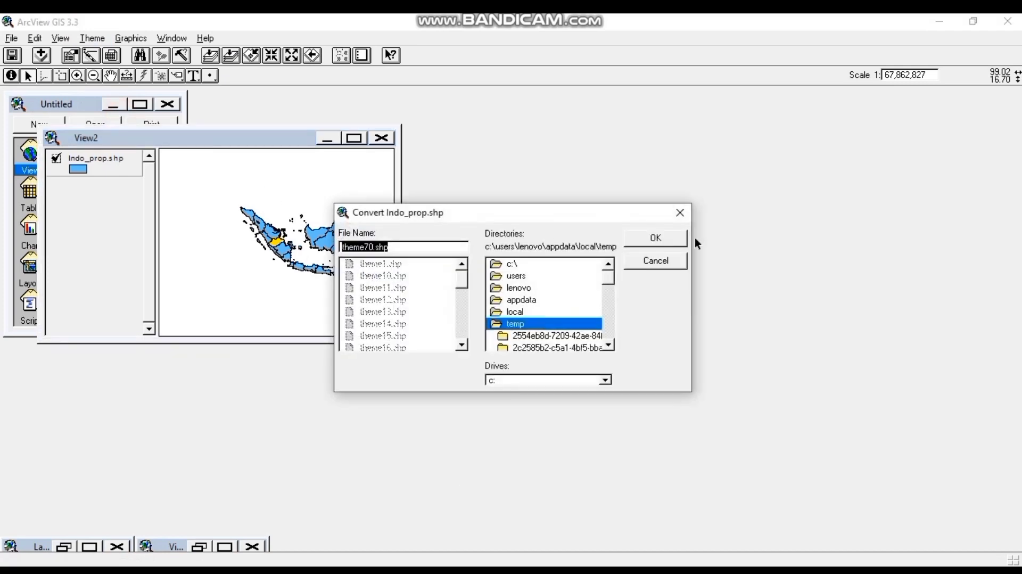
{"action": "left_click", "coordinate": [652, 238]}
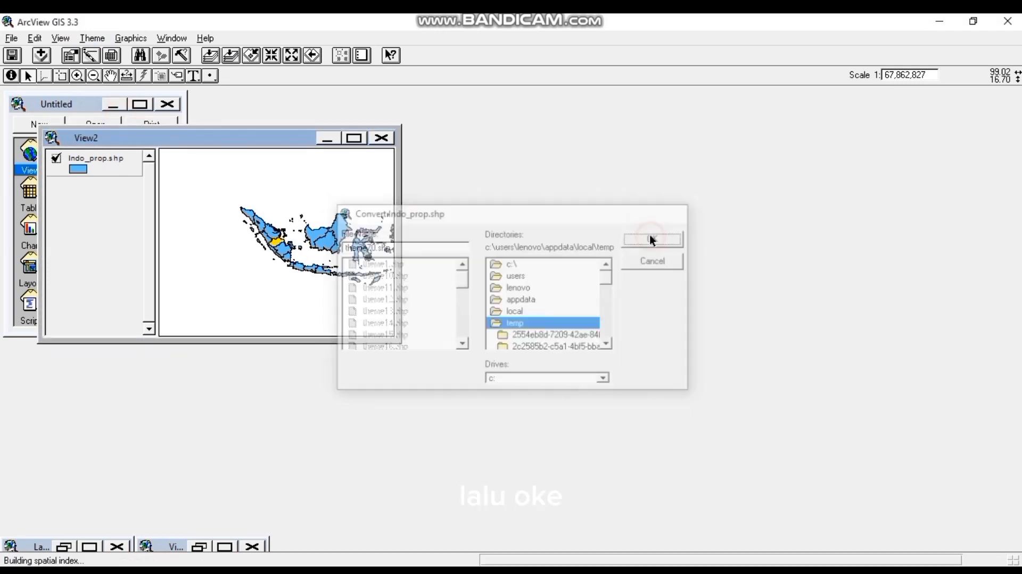
{"action": "left_click", "coordinate": [491, 334]}
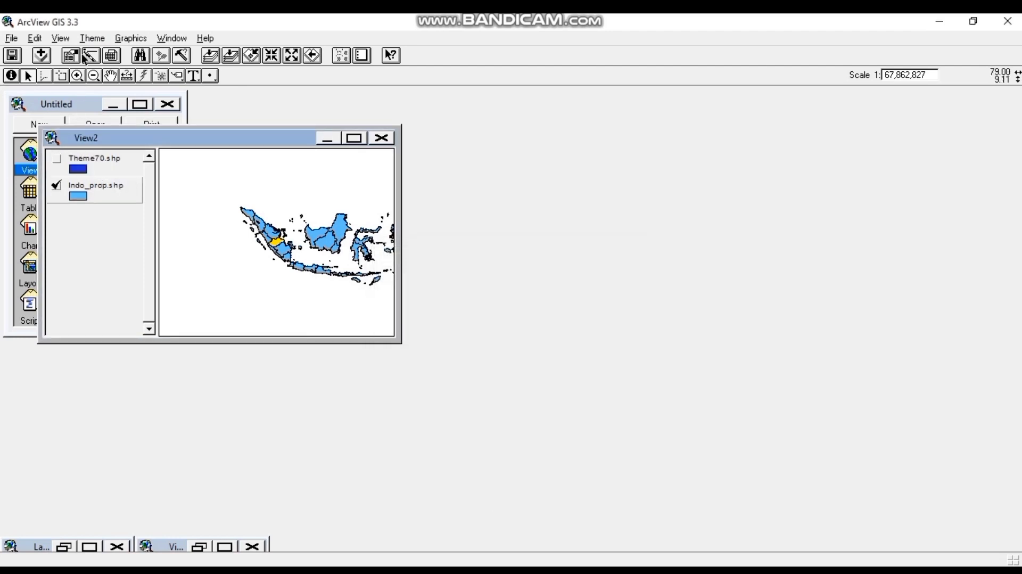
Delete the Indo_prop.shp theme from View2 and display the converted Jambi theme
{"action": "left_click", "coordinate": [28, 38]}
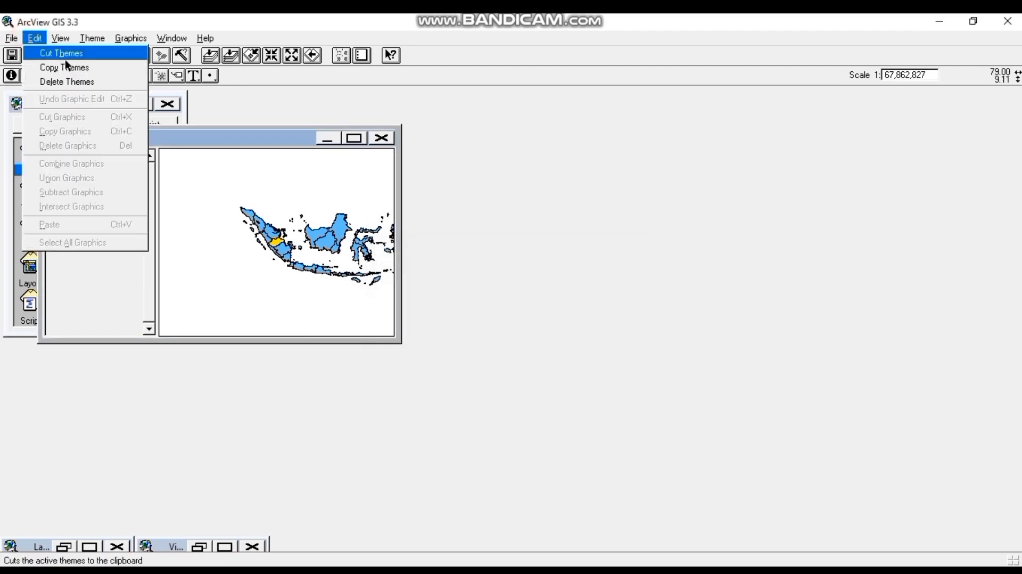
{"action": "left_click", "coordinate": [72, 81]}
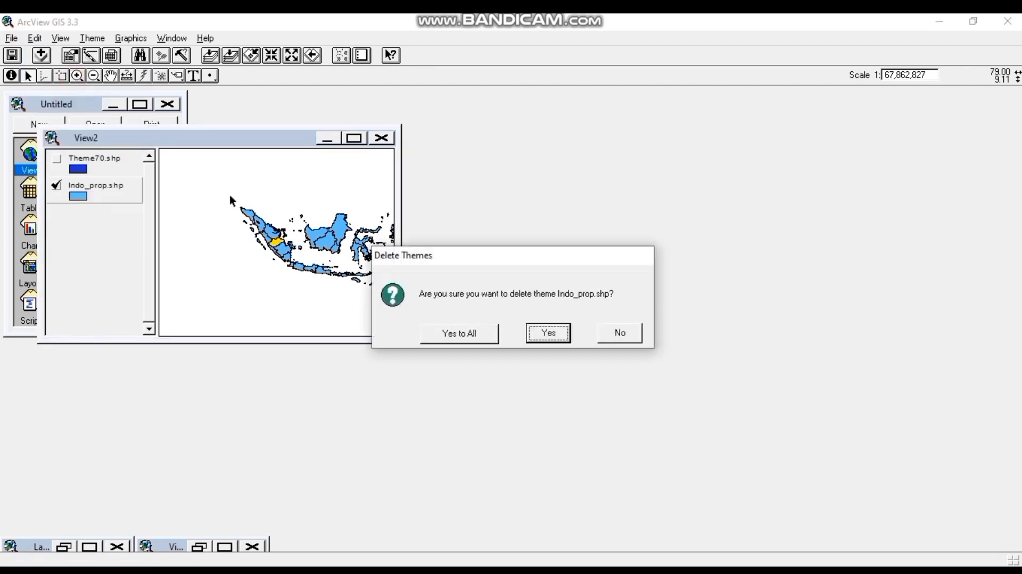
{"action": "left_click", "coordinate": [552, 322]}
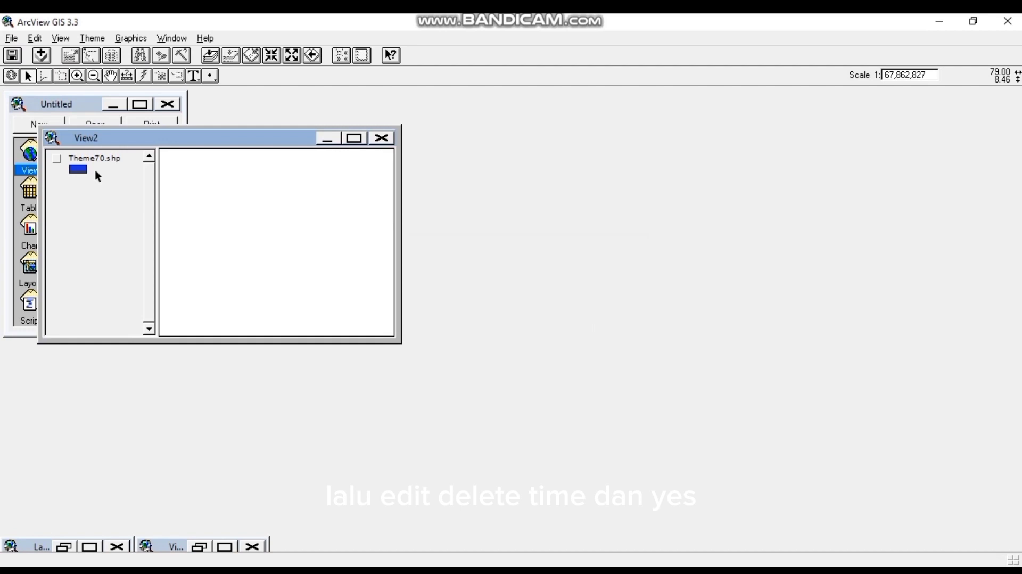
{"action": "left_click", "coordinate": [54, 157]}
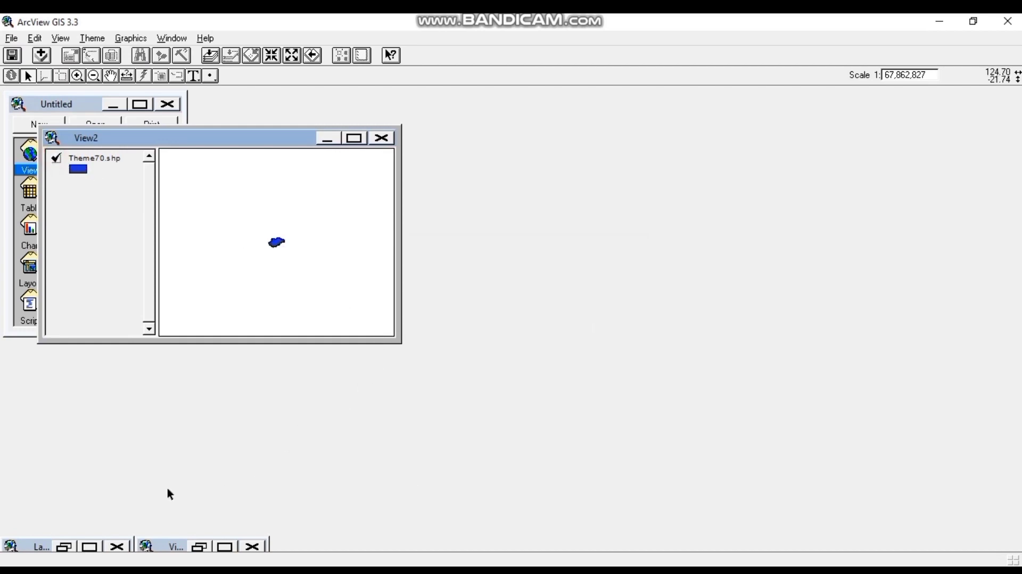
Return to Layout1 and place a View2 frame about 3.00 by 1.75 in directly below the scale rectangle, with automatic scale
{"action": "left_click", "coordinate": [89, 547]}
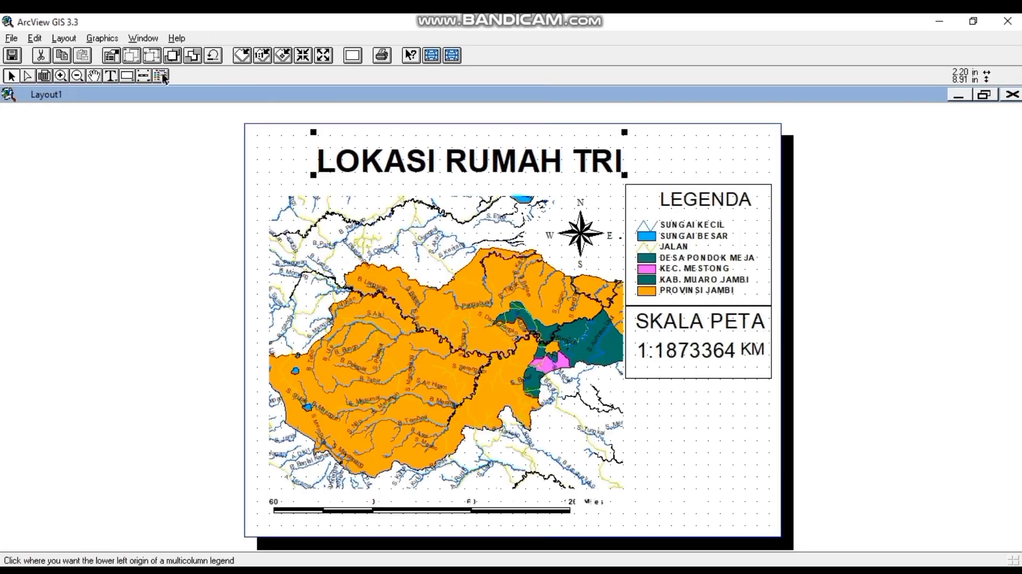
{"action": "mouse_move", "coordinate": [149, 79]}
{"action": "left_mouse_down"}
{"action": "mouse_move", "coordinate": [143, 107]}
{"action": "mouse_move", "coordinate": [144, 94]}
{"action": "left_mouse_up"}
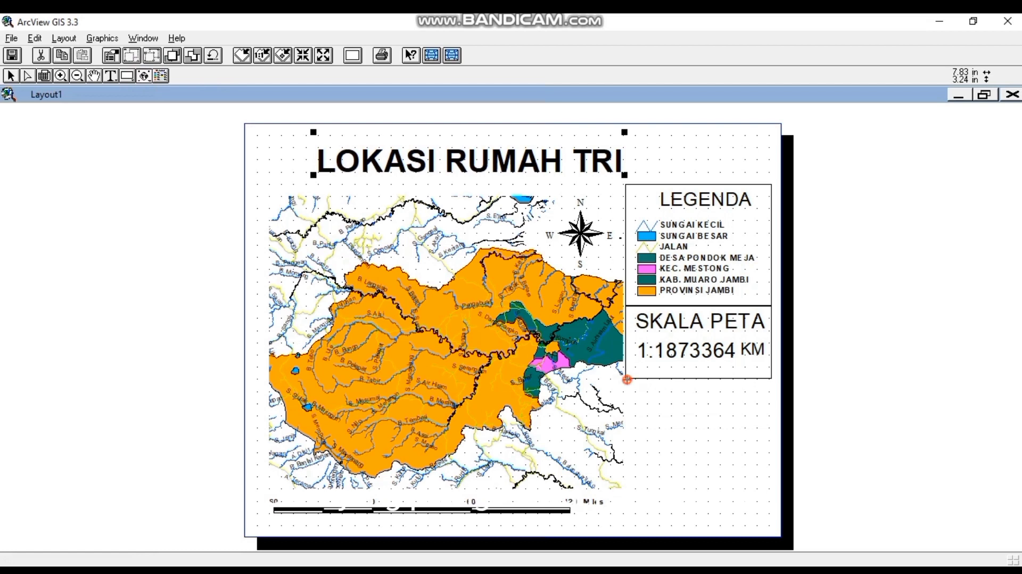
{"action": "left_click_drag", "start_coordinate": [627, 380], "coordinate": [771, 467]}
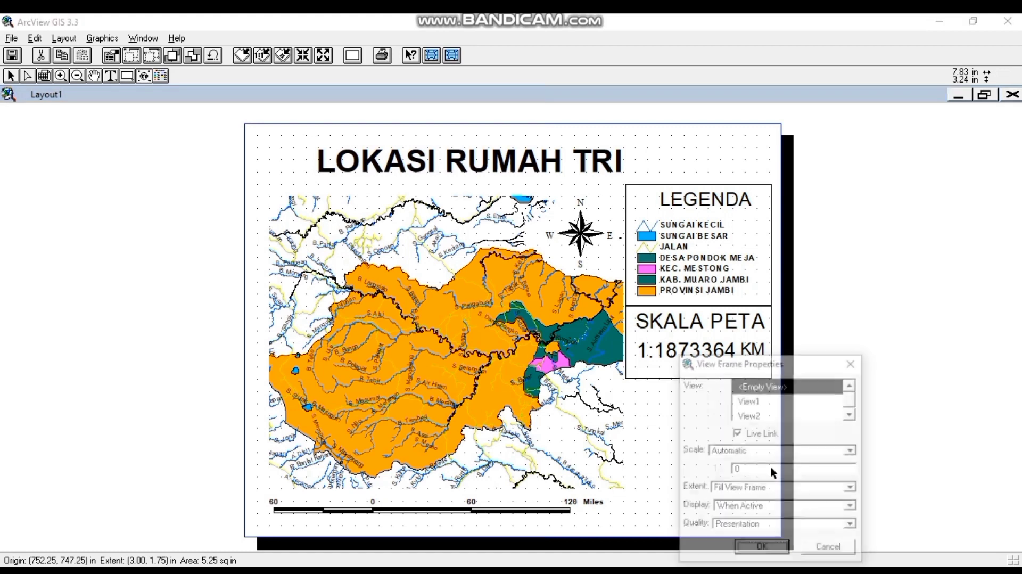
{"action": "left_click", "coordinate": [784, 414]}
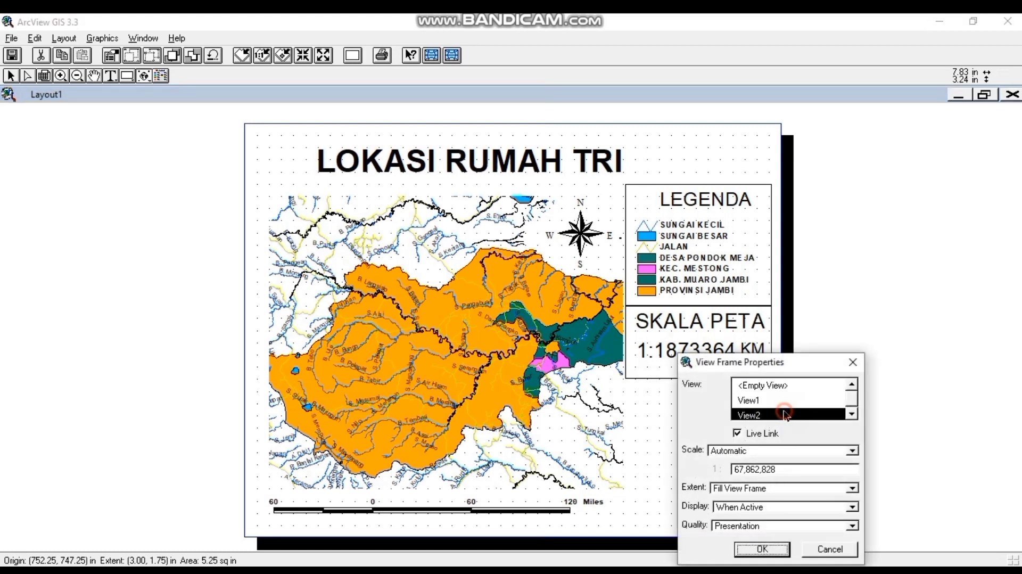
{"action": "left_click", "coordinate": [853, 451]}
{"action": "left_click", "coordinate": [852, 451]}
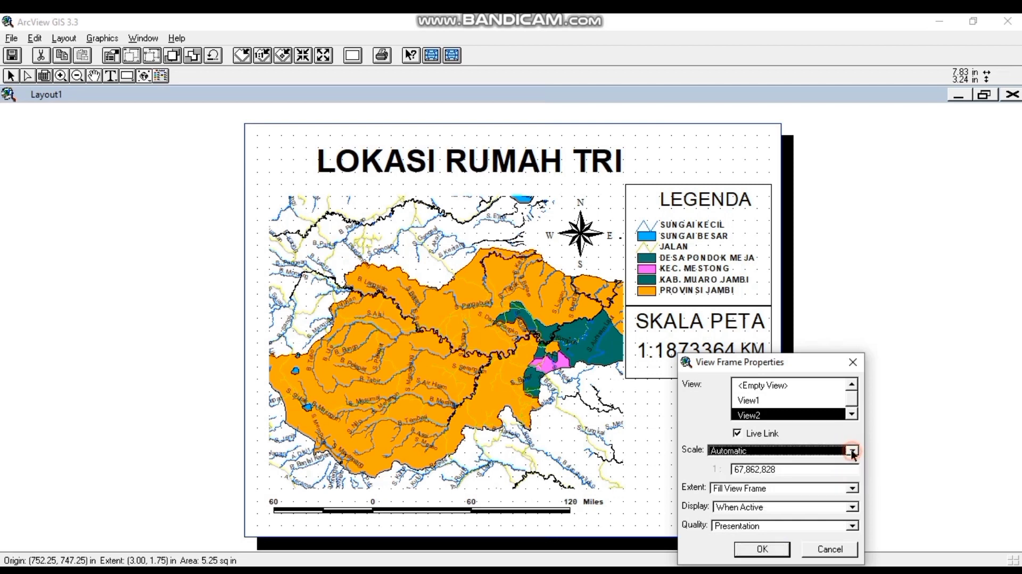
{"action": "left_click", "coordinate": [771, 554]}
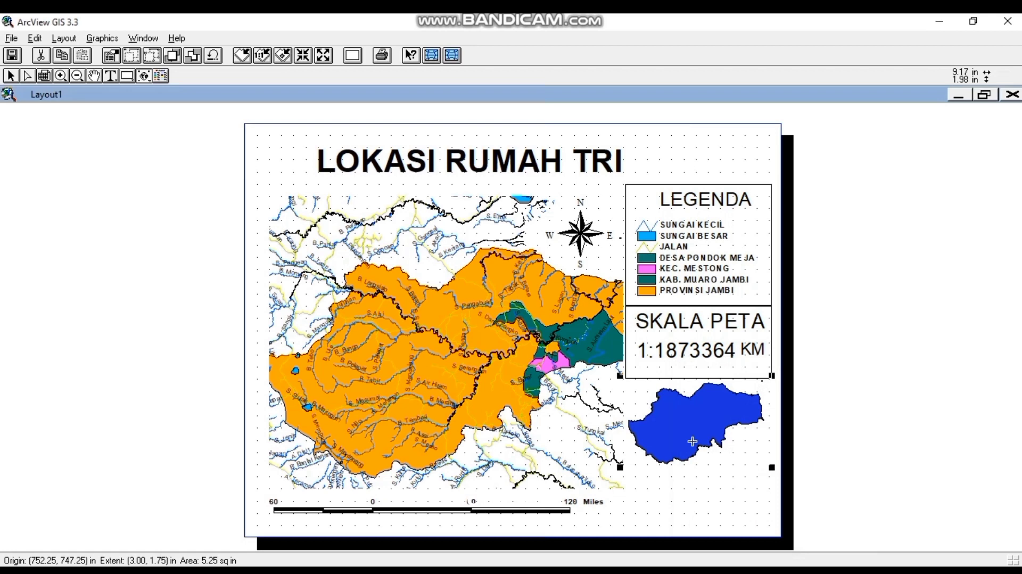
Nudge the View2 map frame down and slightly right, leaving a gap below the scale rectangle
{"action": "key", "text": "Right"}
{"action": "key", "text": "Right"}
{"action": "key", "text": "Right"}
{"action": "key", "text": "Right"}
{"action": "key", "text": "Right"}
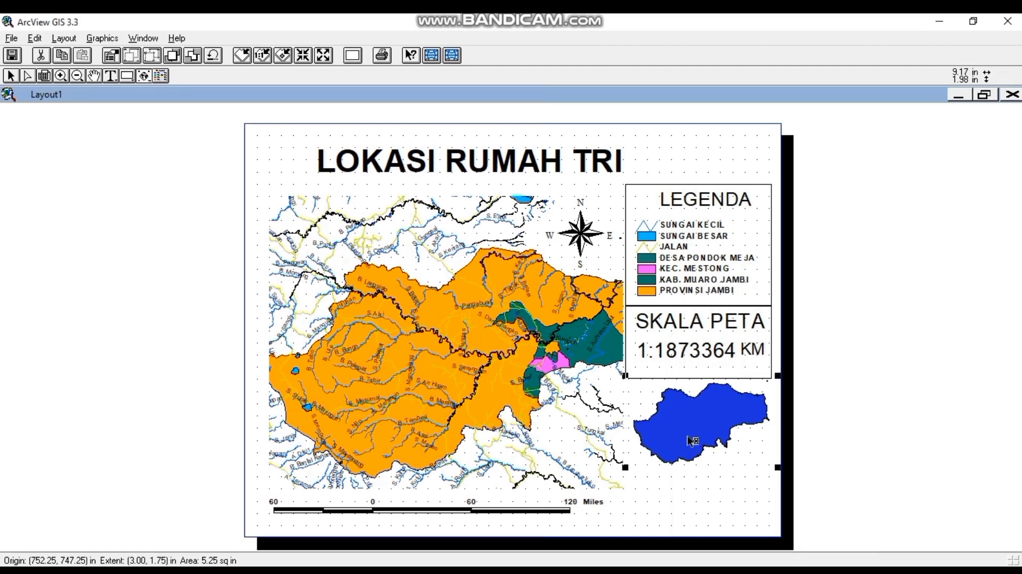
{"action": "key", "text": "Down"}
{"action": "key", "text": "Down"}
{"action": "key", "text": "Down"}
{"action": "key", "text": "Down"}
{"action": "key", "text": "Down"}
{"action": "key", "text": "Down"}
{"action": "key", "text": "Down"}
{"action": "key", "text": "Down"}
{"action": "key", "text": "Down"}
{"action": "key", "text": "Down"}
{"action": "key", "text": "Down"}
{"action": "key", "text": "Down"}
{"action": "key", "text": "Down"}
{"action": "key", "text": "Down"}
{"action": "key", "text": "Down"}
{"action": "key", "text": "Down"}
{"action": "key", "text": "Down"}
{"action": "key", "text": "Down"}
{"action": "key", "text": "Down"}
{"action": "key", "text": "Down"}
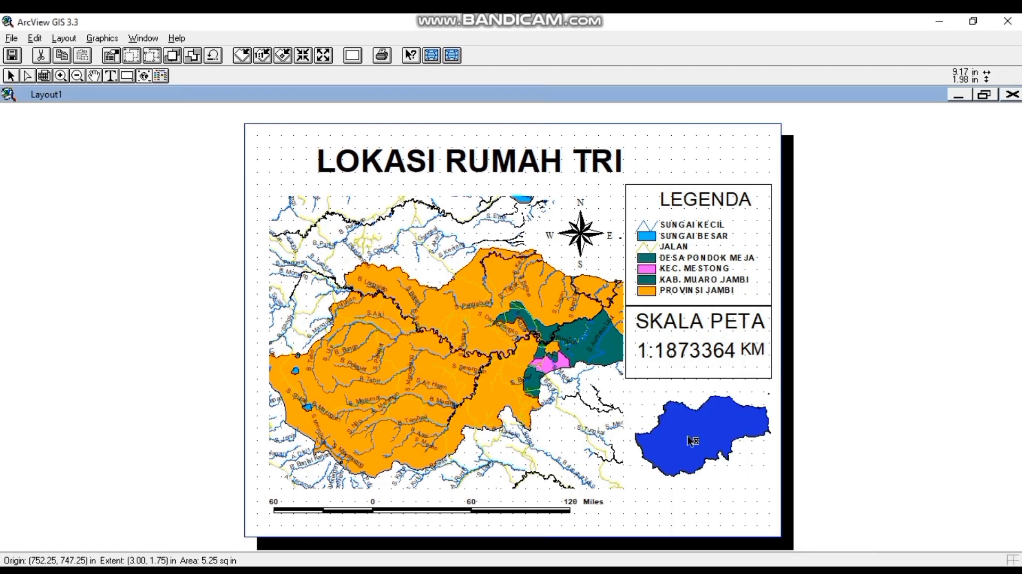
{"action": "key", "text": "Left"}
{"action": "key", "text": "Left"}
{"action": "key", "text": "Left"}
{"action": "key", "text": "Left"}
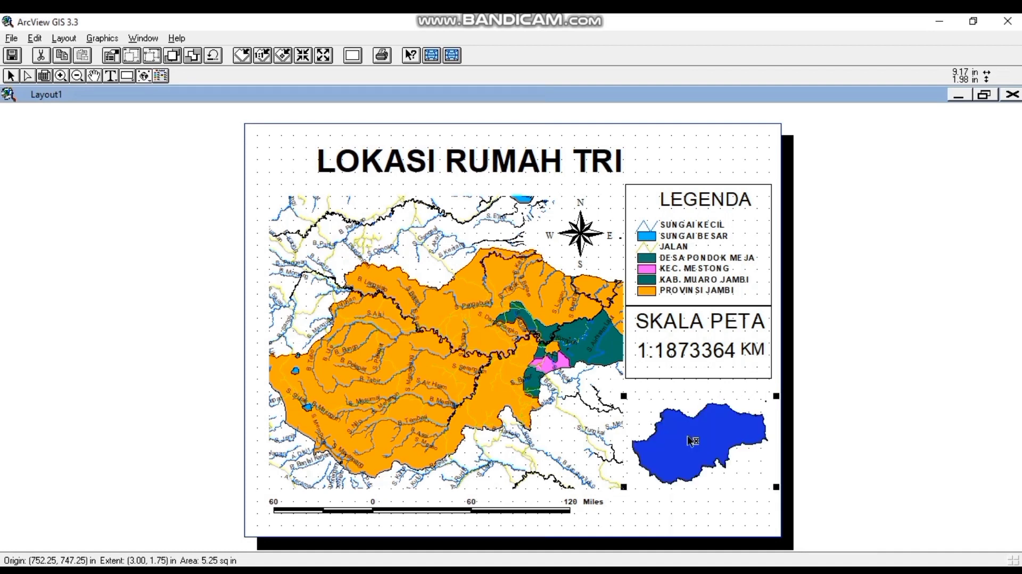
{"action": "key", "text": "Right"}
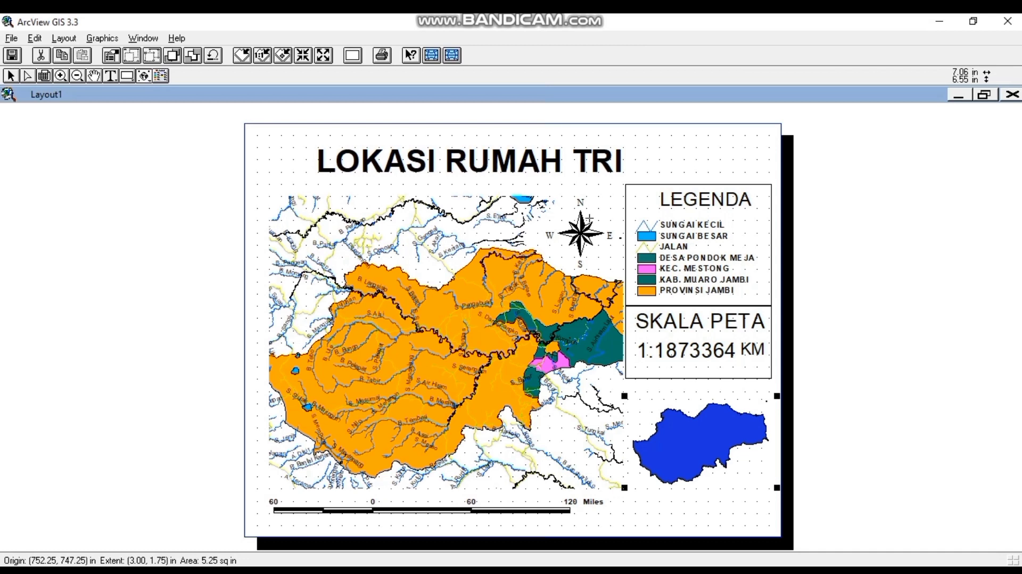
Draw a rectangle about 3.00 by 2.25 in around the small Jambi map, adjoining the scale rectangle's lower edge
{"action": "left_click_drag", "start_coordinate": [128, 72], "coordinate": [133, 141]}
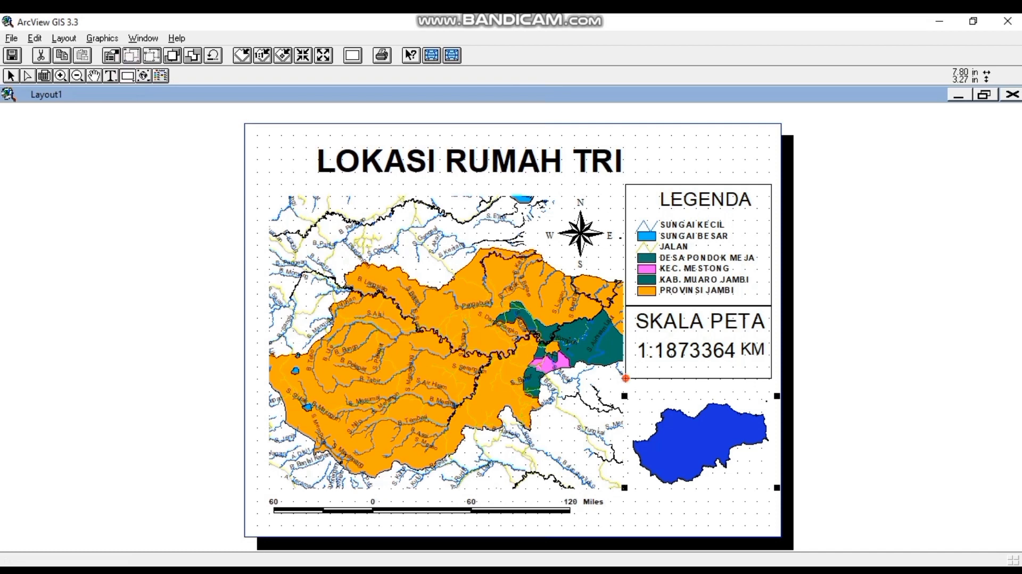
{"action": "left_click_drag", "start_coordinate": [625, 379], "coordinate": [767, 484]}
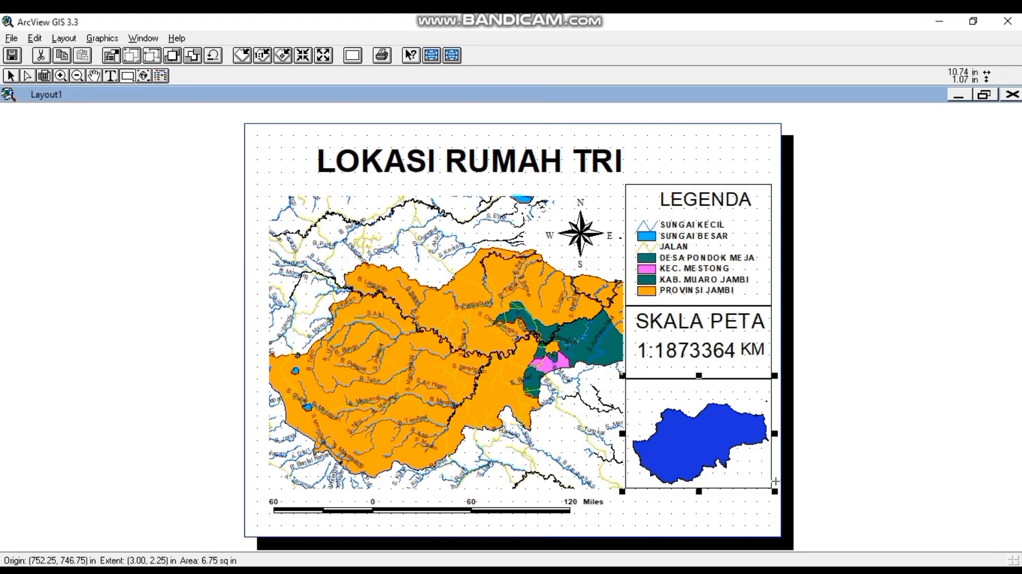
{"action": "left_click", "coordinate": [818, 434]}
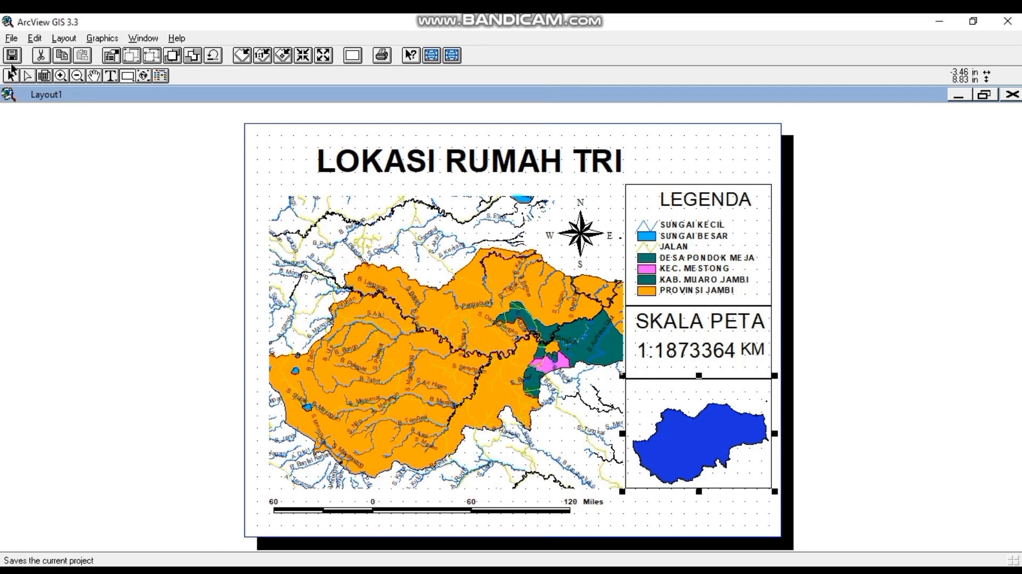
{"action": "left_click", "coordinate": [10, 76]}
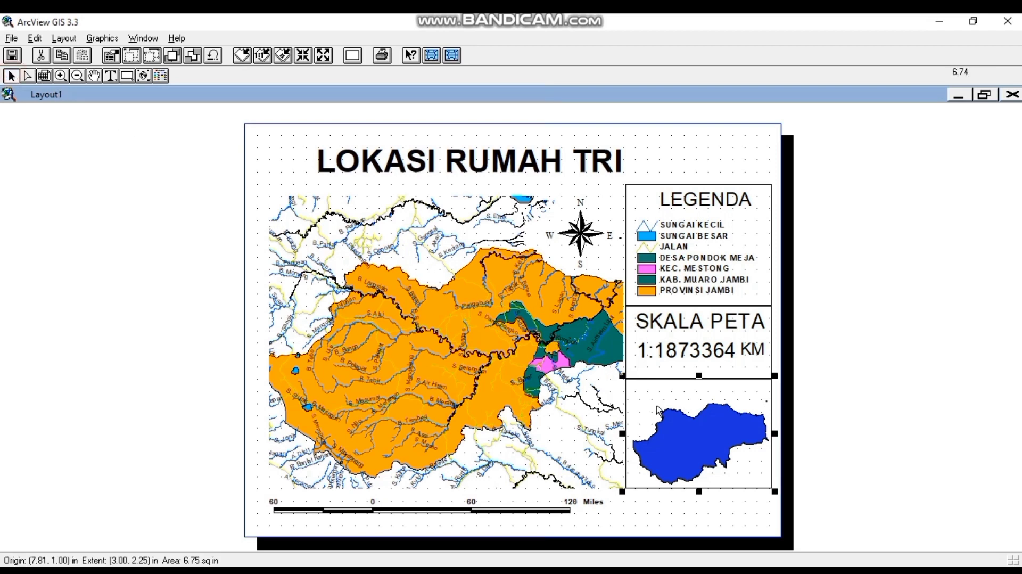
{"action": "left_click", "coordinate": [685, 432]}
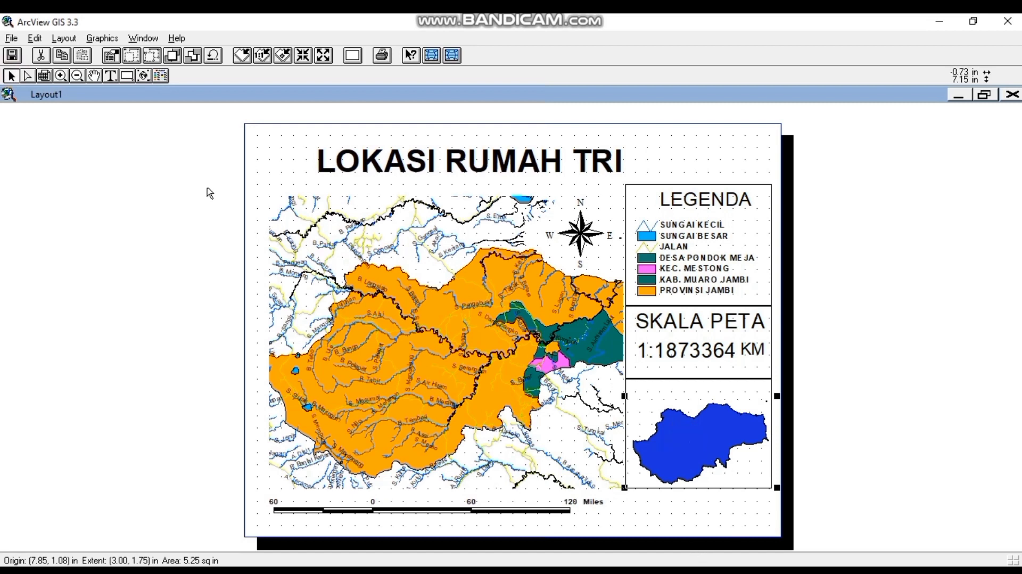
Add the text INSERT PETA between the scale rectangle and the small Jambi map, inside the inset frame
{"action": "left_click_drag", "start_coordinate": [111, 75], "coordinate": [114, 92]}
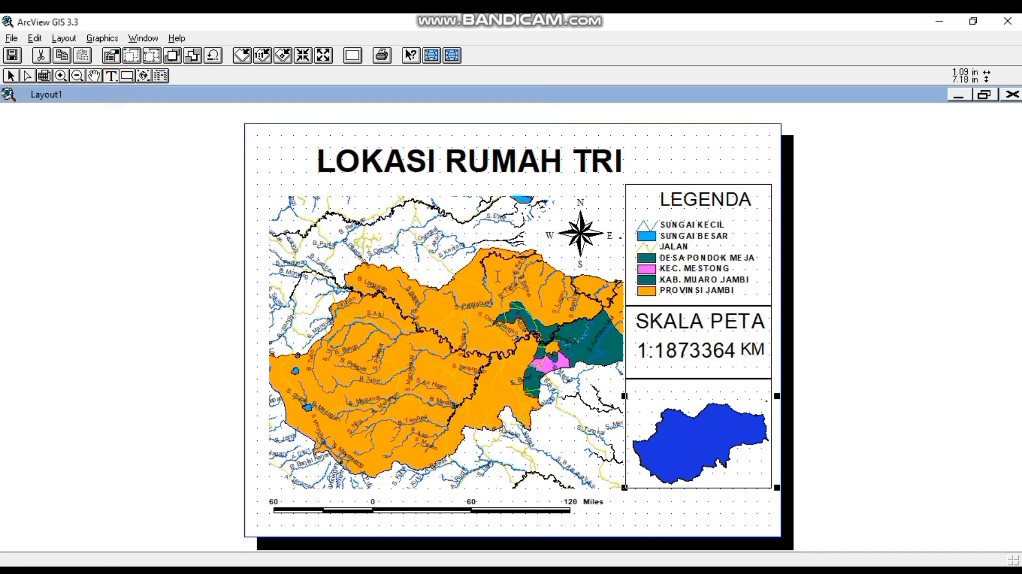
{"action": "left_click", "coordinate": [659, 392]}
{"action": "type", "text": "INSERT PETA"}
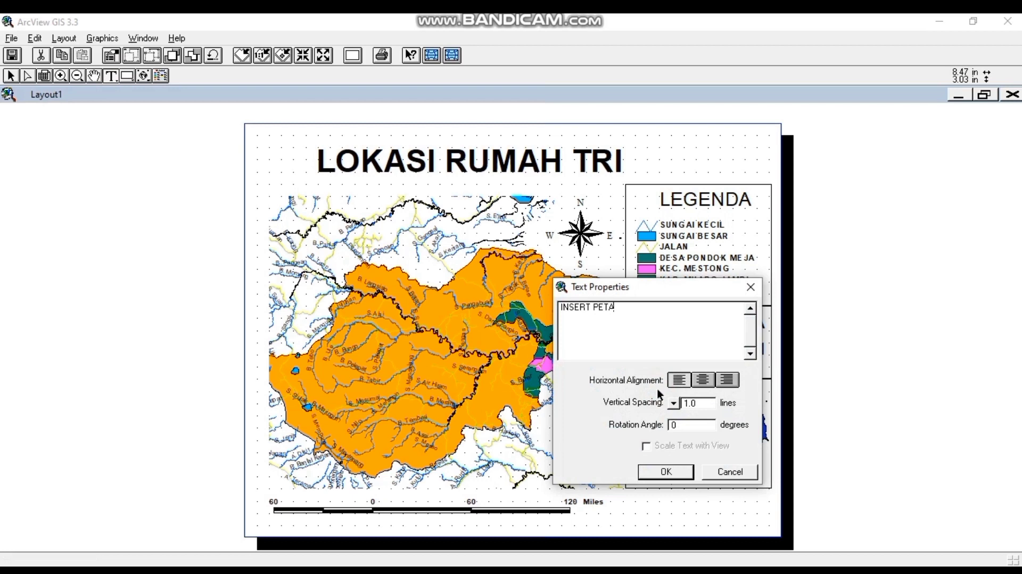
{"action": "left_click", "coordinate": [673, 474]}
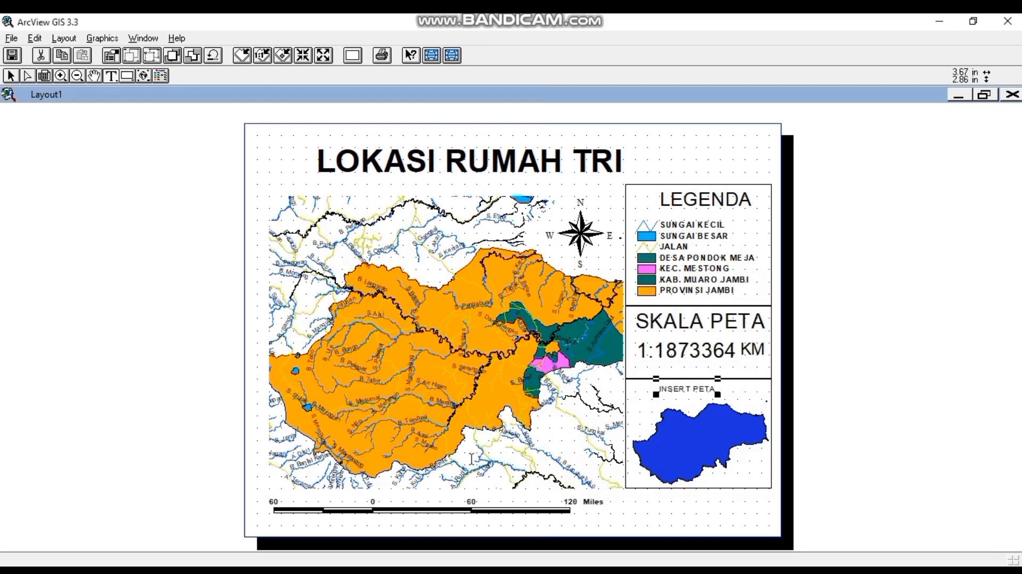
Nudge the INSERT PETA label slightly to the left above the small Jambi map
{"action": "key", "text": "Left"}
{"action": "key", "text": "Left"}
{"action": "key", "text": "Left"}
{"action": "key", "text": "Left"}
{"action": "key", "text": "Left"}
{"action": "key", "text": "Left"}
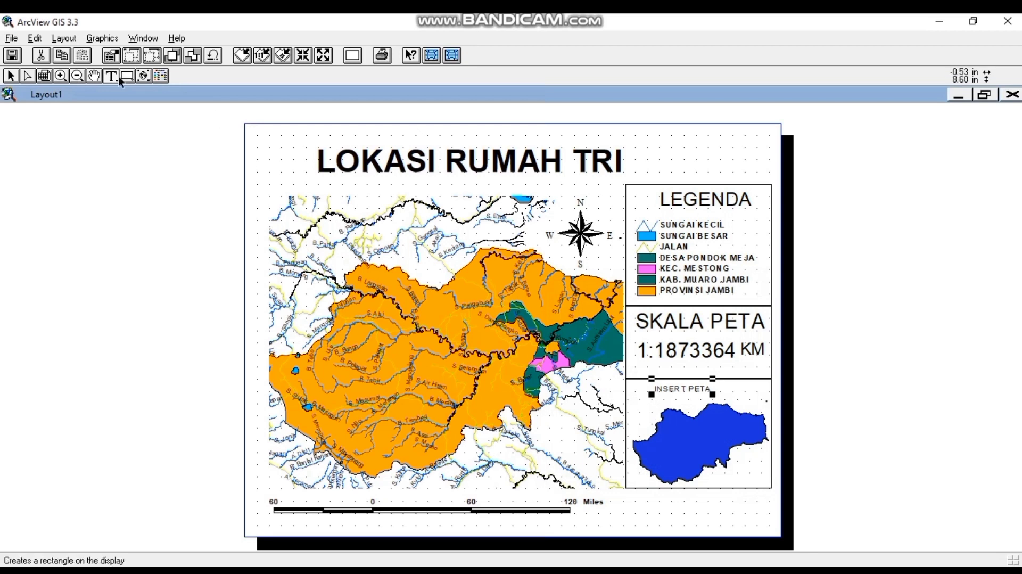
Add a callout reading RUMAH plus the house owner's name, pointing from its upper right to the map just above the pink Kec. Mestong area
{"action": "left_click_drag", "start_coordinate": [116, 78], "coordinate": [112, 108]}
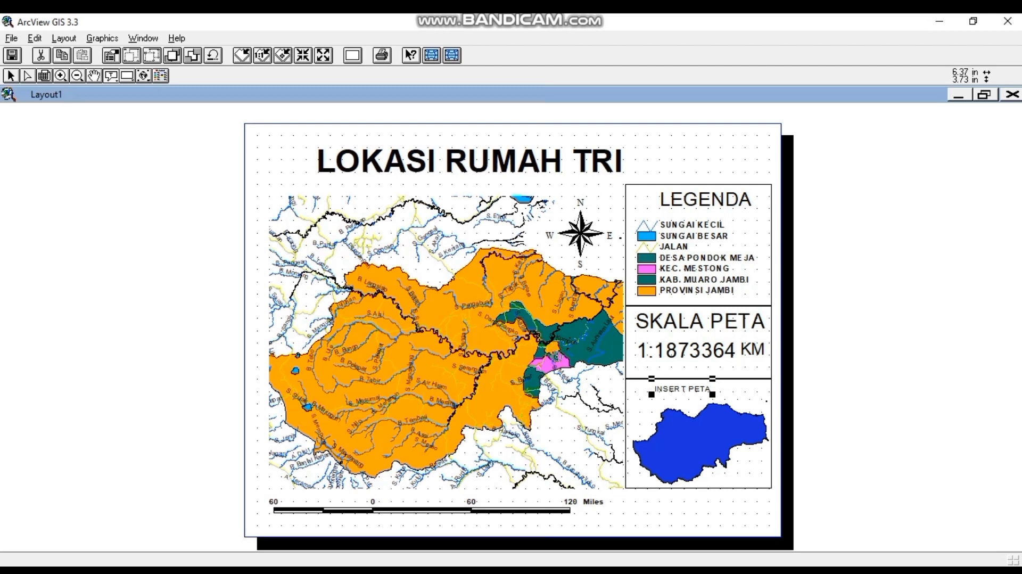
{"action": "left_click", "coordinate": [555, 357]}
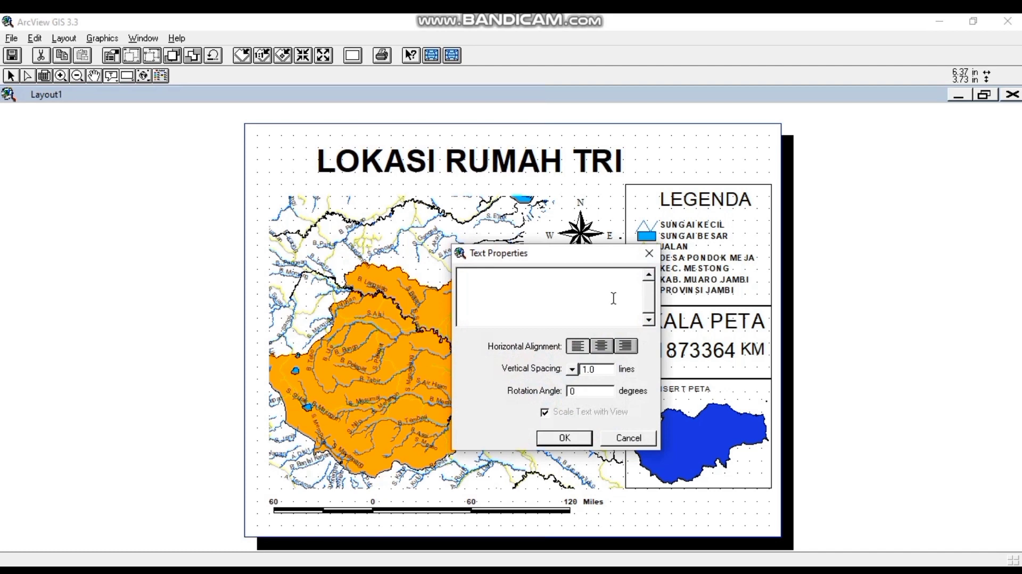
{"action": "left_click", "coordinate": [647, 252]}
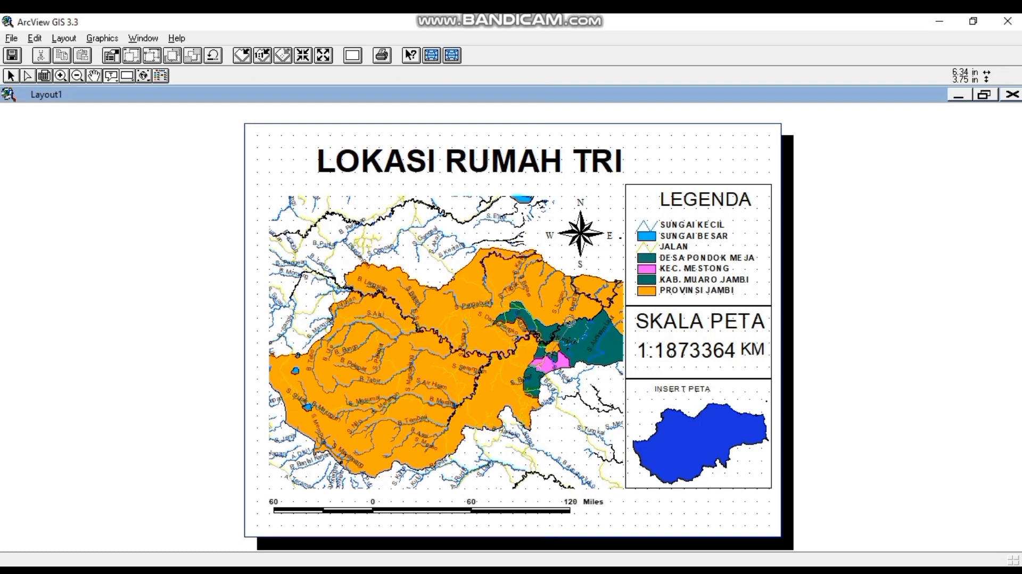
{"action": "left_click", "coordinate": [570, 320]}
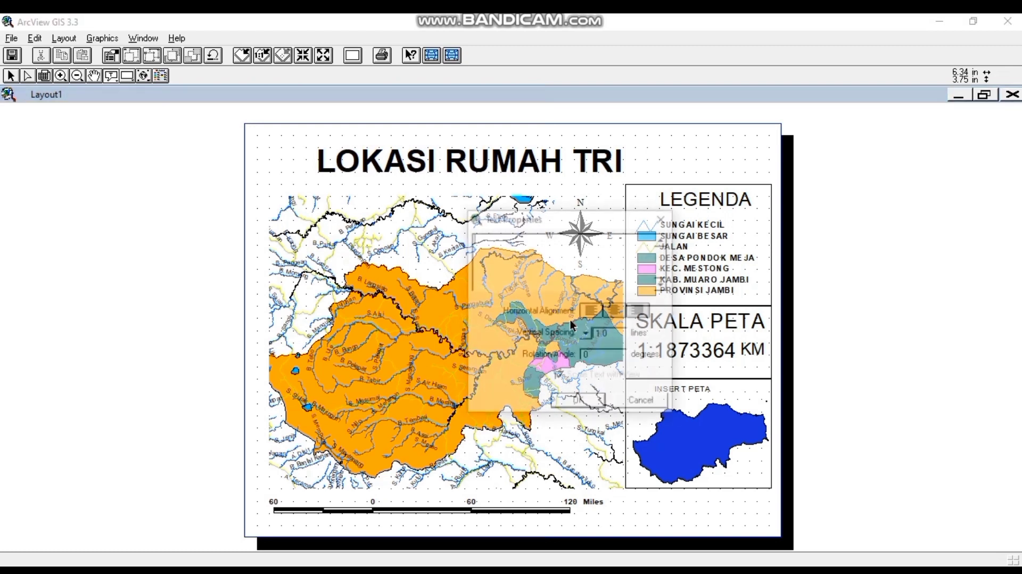
{"action": "type", "text": "RU"}
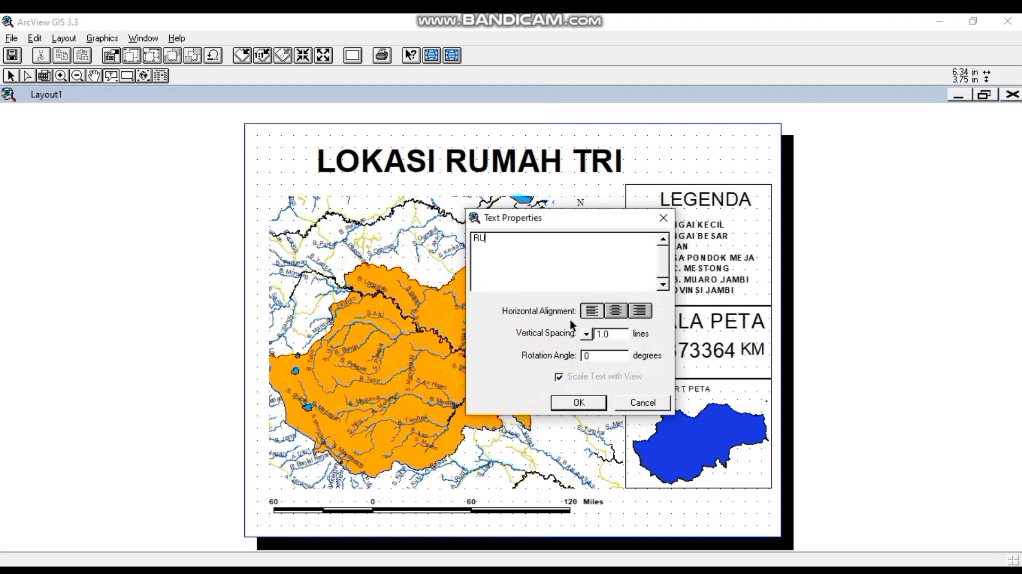
{"action": "type", "text": "MAH TRI"}
{"action": "left_click", "coordinate": [588, 404]}
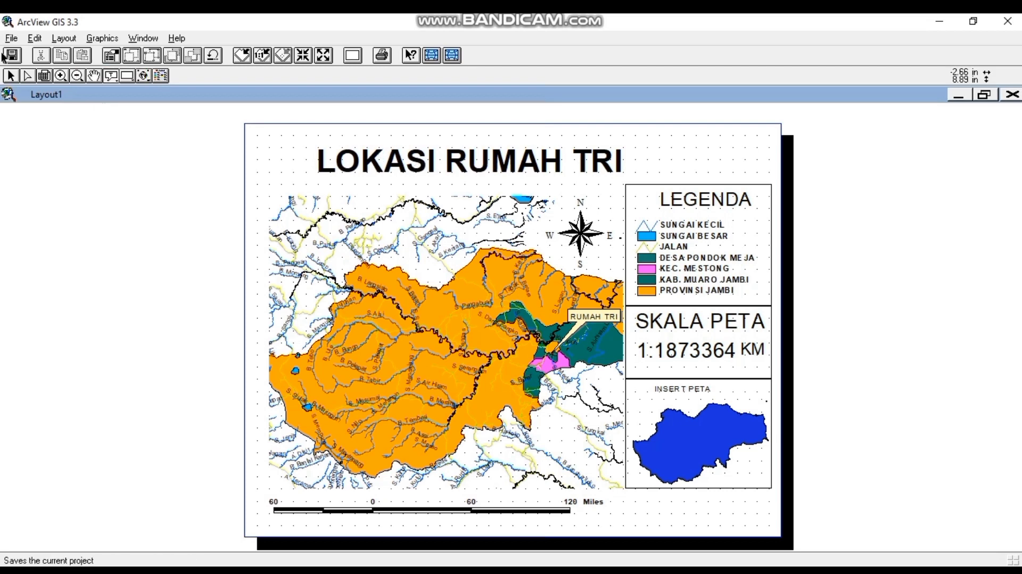
Export the layout as a JPEG into c:\dapet, naming the file PETA RUMAH followed by the owner's name
{"action": "left_click", "coordinate": [10, 38]}
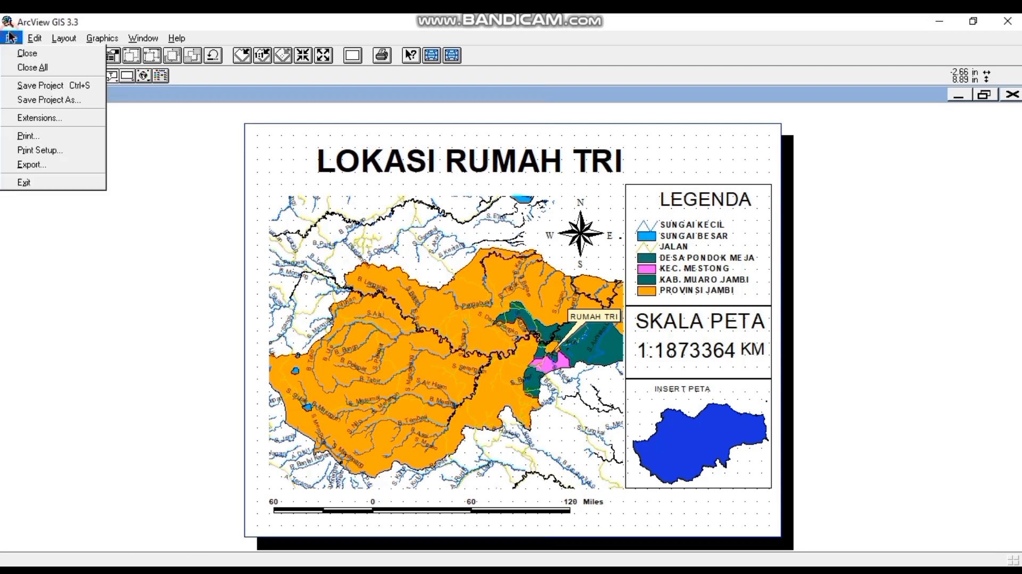
{"action": "left_click", "coordinate": [52, 164]}
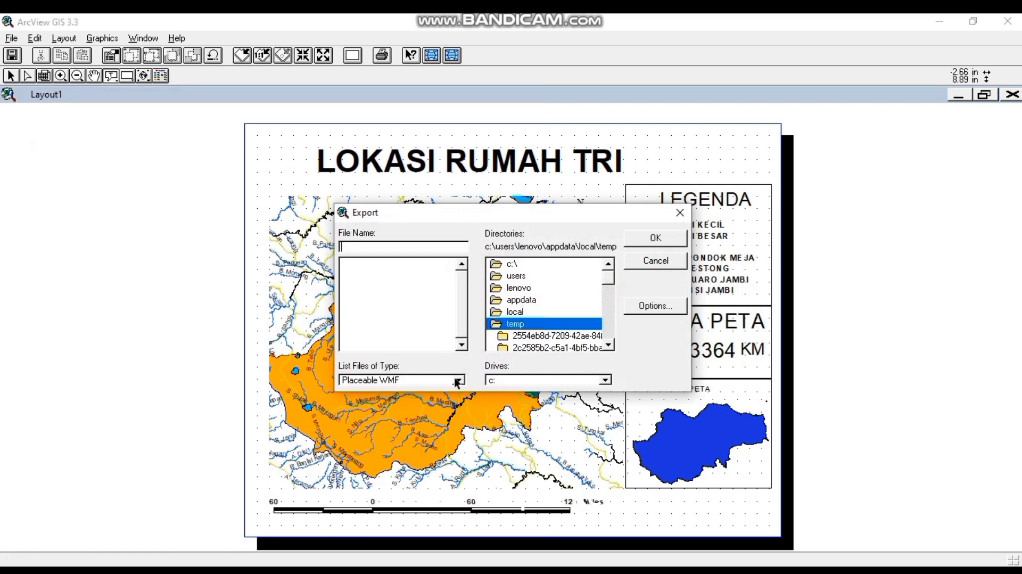
{"action": "left_click", "coordinate": [458, 379]}
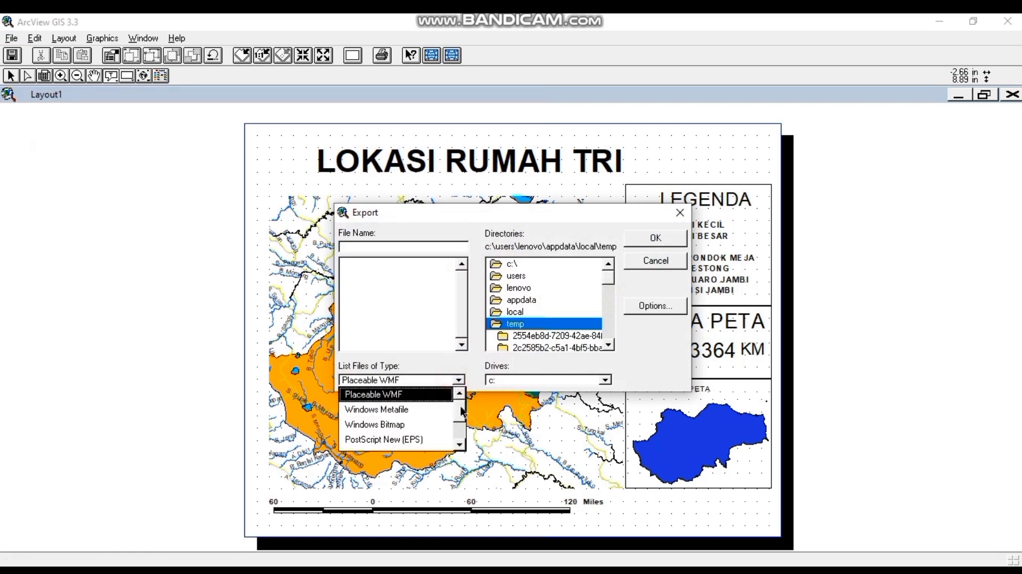
{"action": "scroll", "coordinate": [462, 421], "scroll_direction": "down", "scroll_amount": 2}
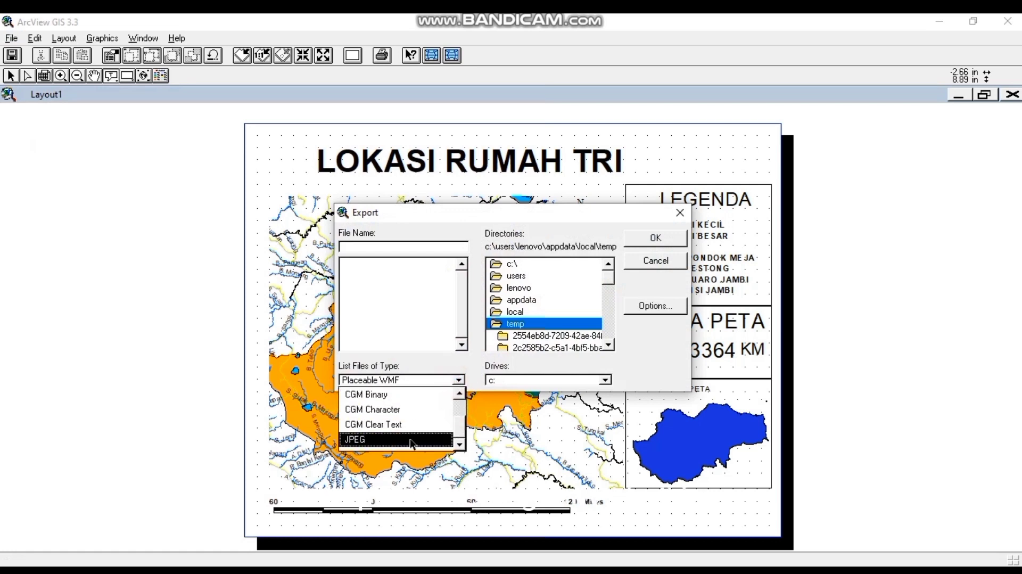
{"action": "left_click", "coordinate": [419, 439]}
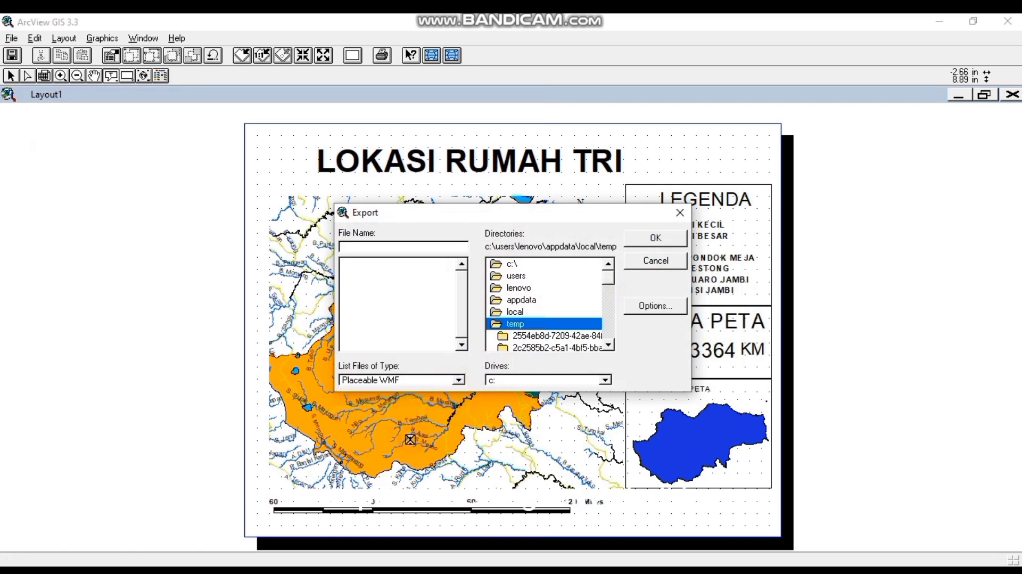
{"action": "left_click", "coordinate": [406, 245]}
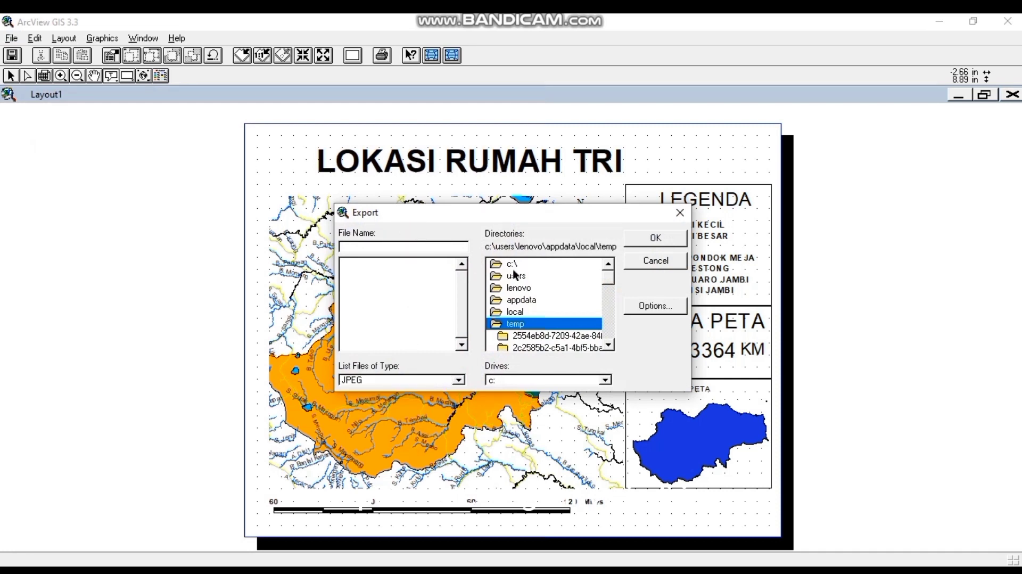
{"action": "double_click", "coordinate": [528, 261]}
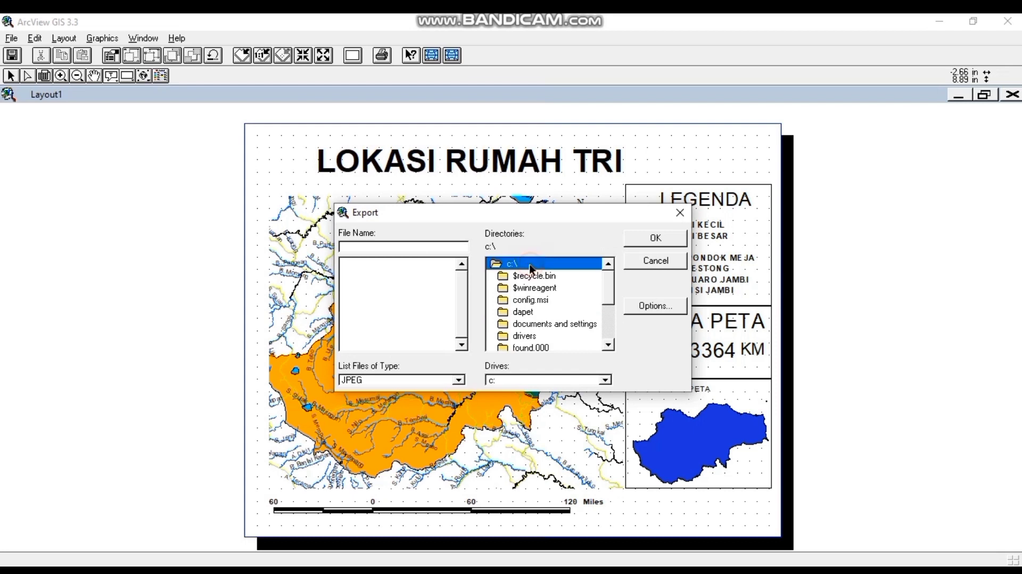
{"action": "double_click", "coordinate": [532, 312]}
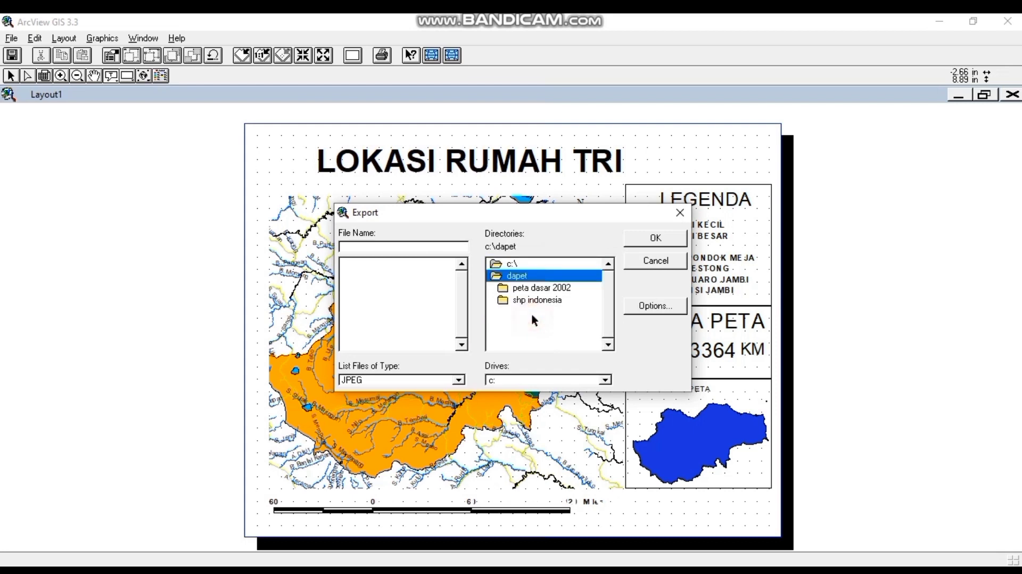
{"action": "left_click", "coordinate": [360, 250]}
{"action": "type", "text": "PETA RUMAH TRI"}
{"action": "left_click", "coordinate": [669, 237]}
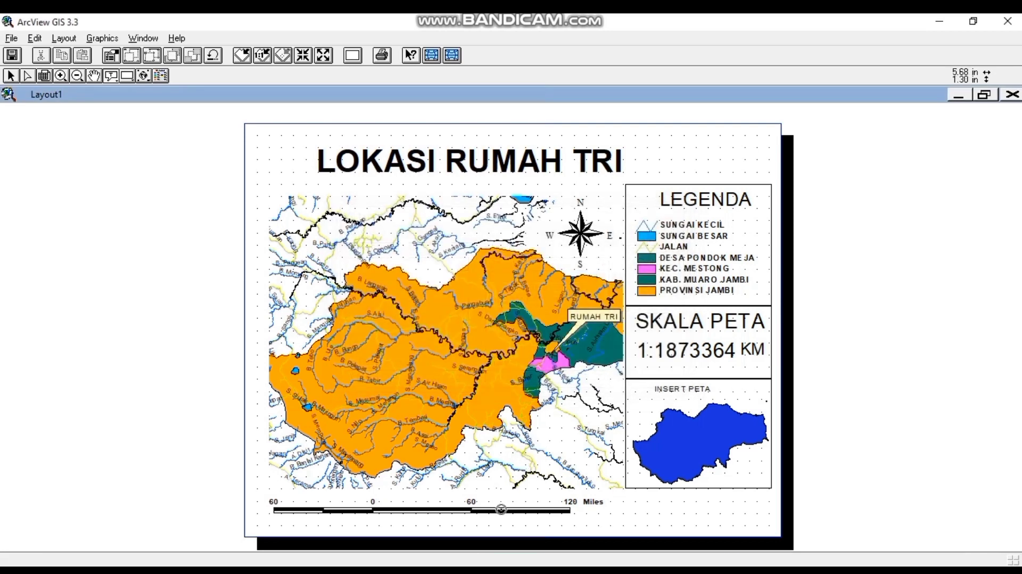
Switch to File Explorer and open the exported map image from the dapet folder
{"action": "key", "text": "super+e"}
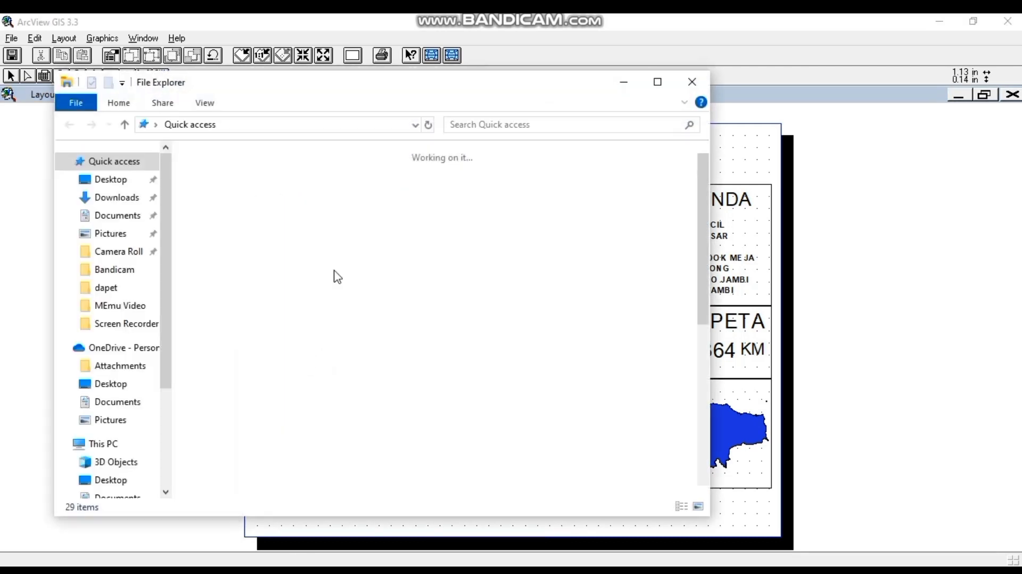
{"action": "left_click", "coordinate": [118, 294]}
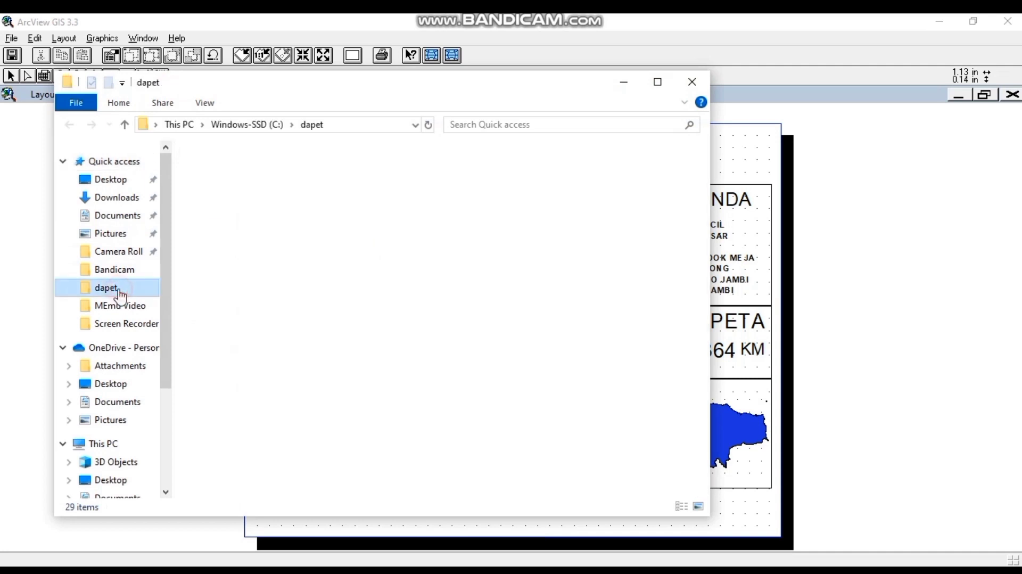
{"action": "double_click", "coordinate": [410, 196]}
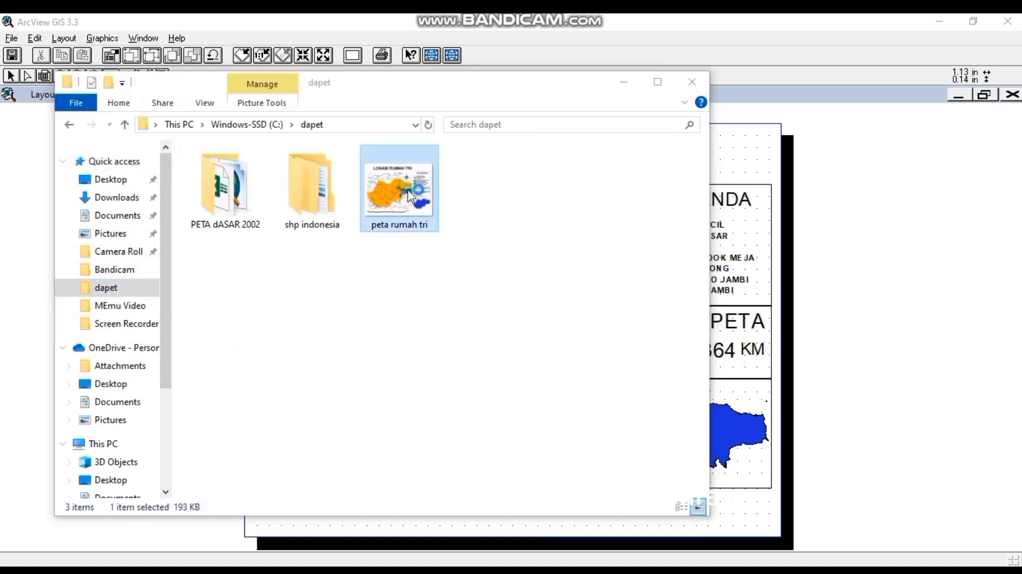